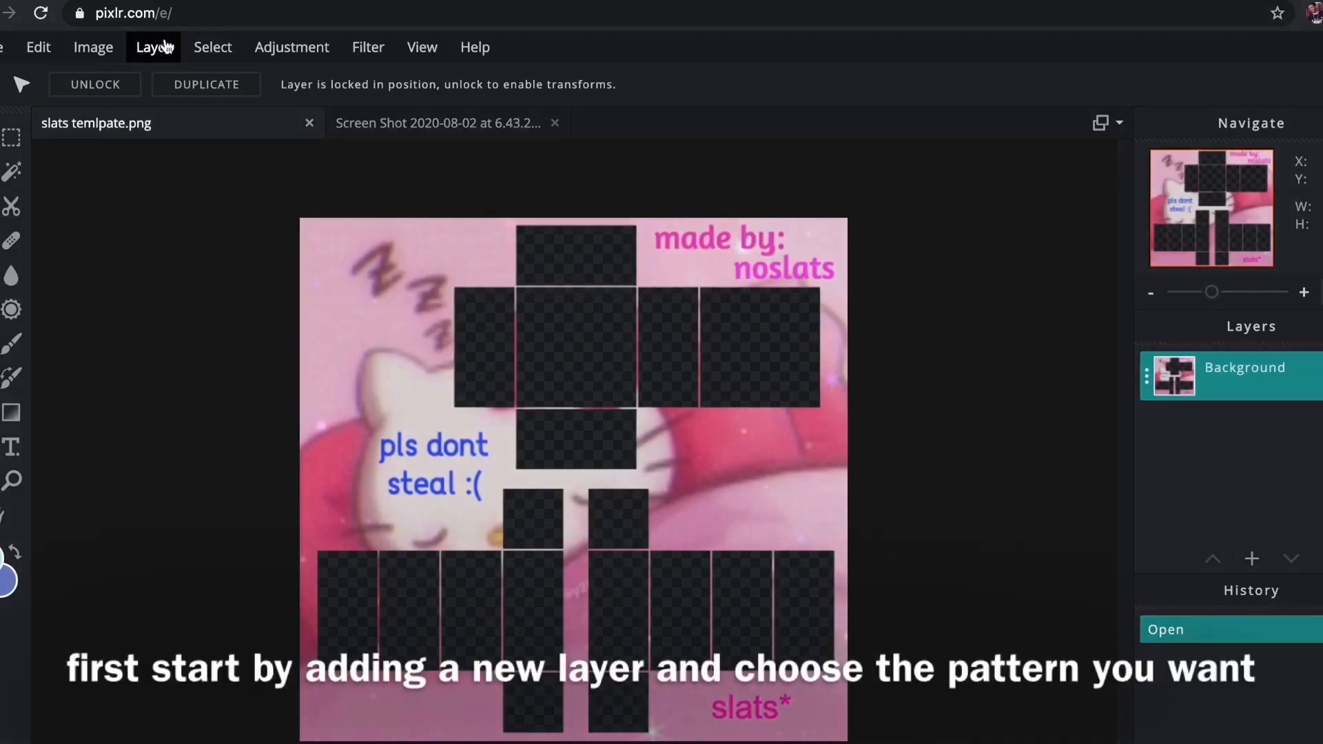
# Add the pink flower pattern image as a layer, scaled to about 200 × 206 px, over the template's front torso panel and the side panel before it
pyautogui.click(158, 48)
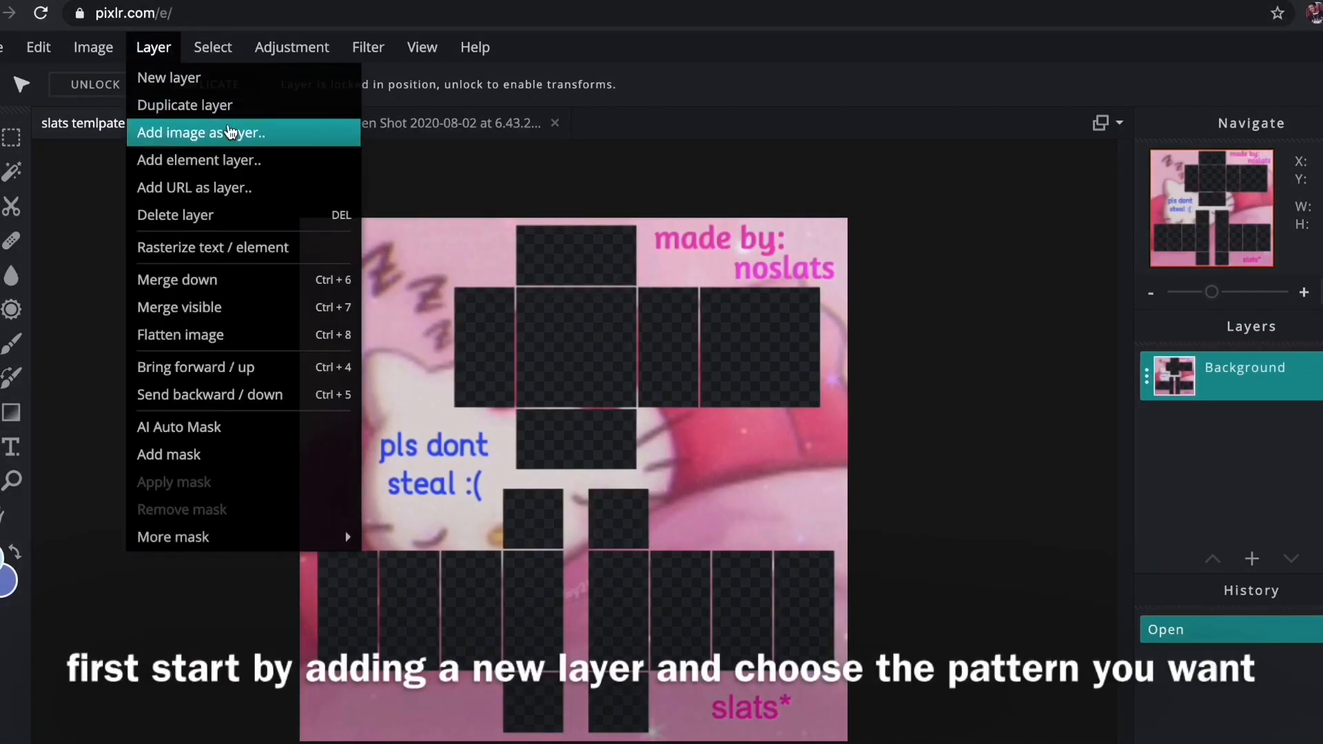
pyautogui.click(230, 133)
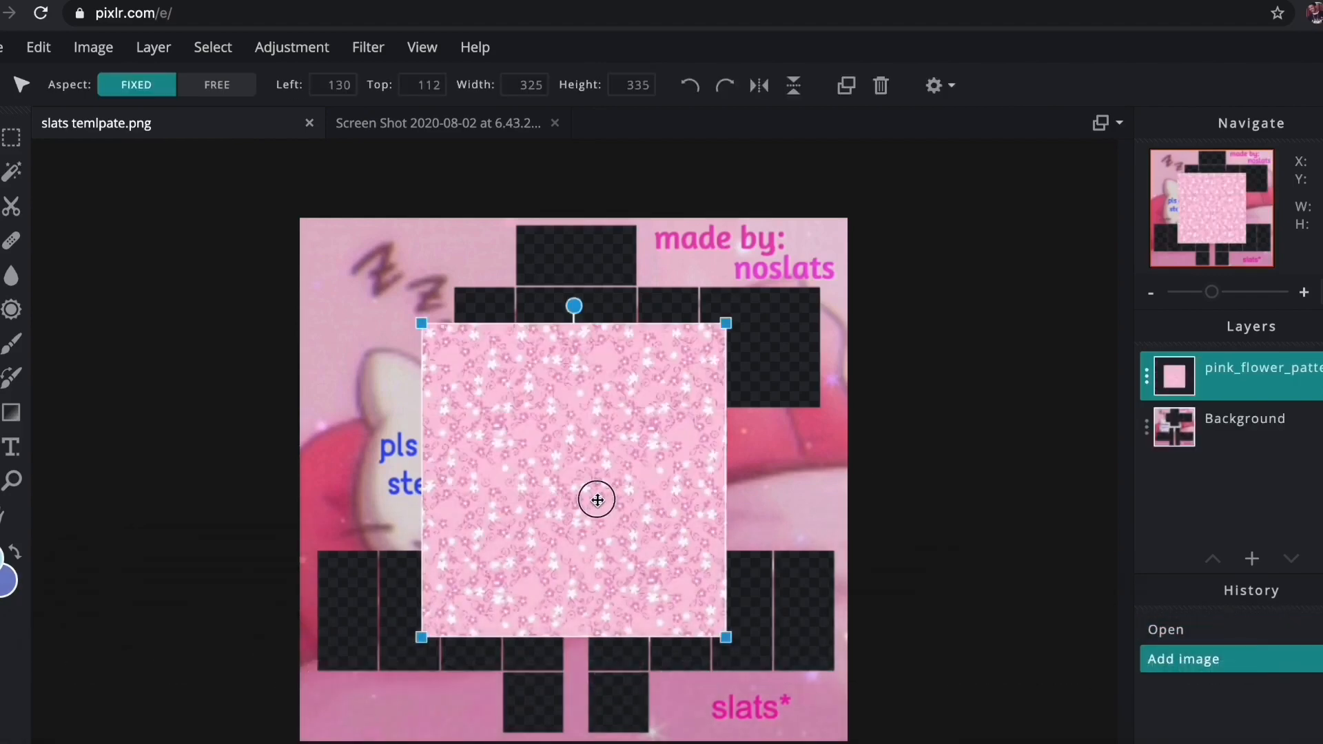
pyautogui.moveTo(611, 502); pyautogui.dragTo(627, 463)
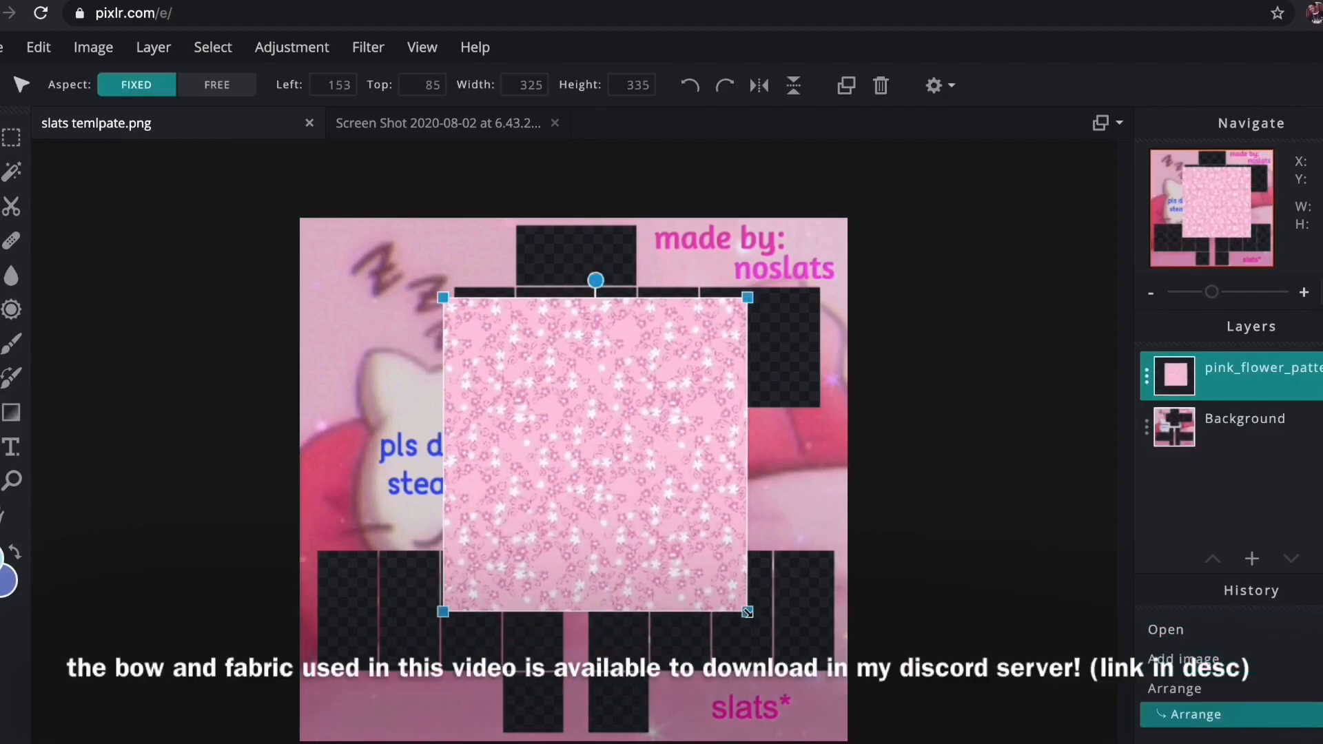
pyautogui.moveTo(746, 612); pyautogui.dragTo(656, 516)
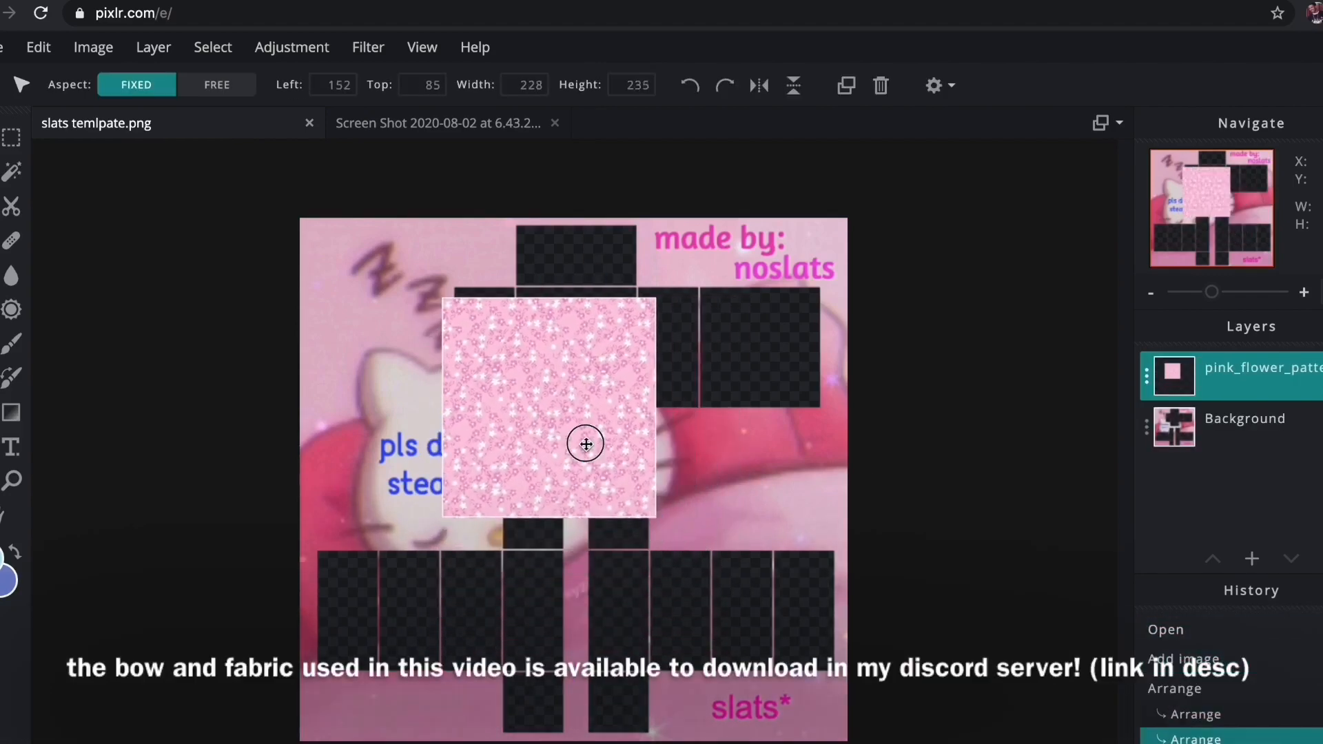
pyautogui.moveTo(585, 444); pyautogui.dragTo(600, 430)
pyautogui.moveTo(670, 506); pyautogui.dragTo(635, 488)
pyautogui.click(668, 484)
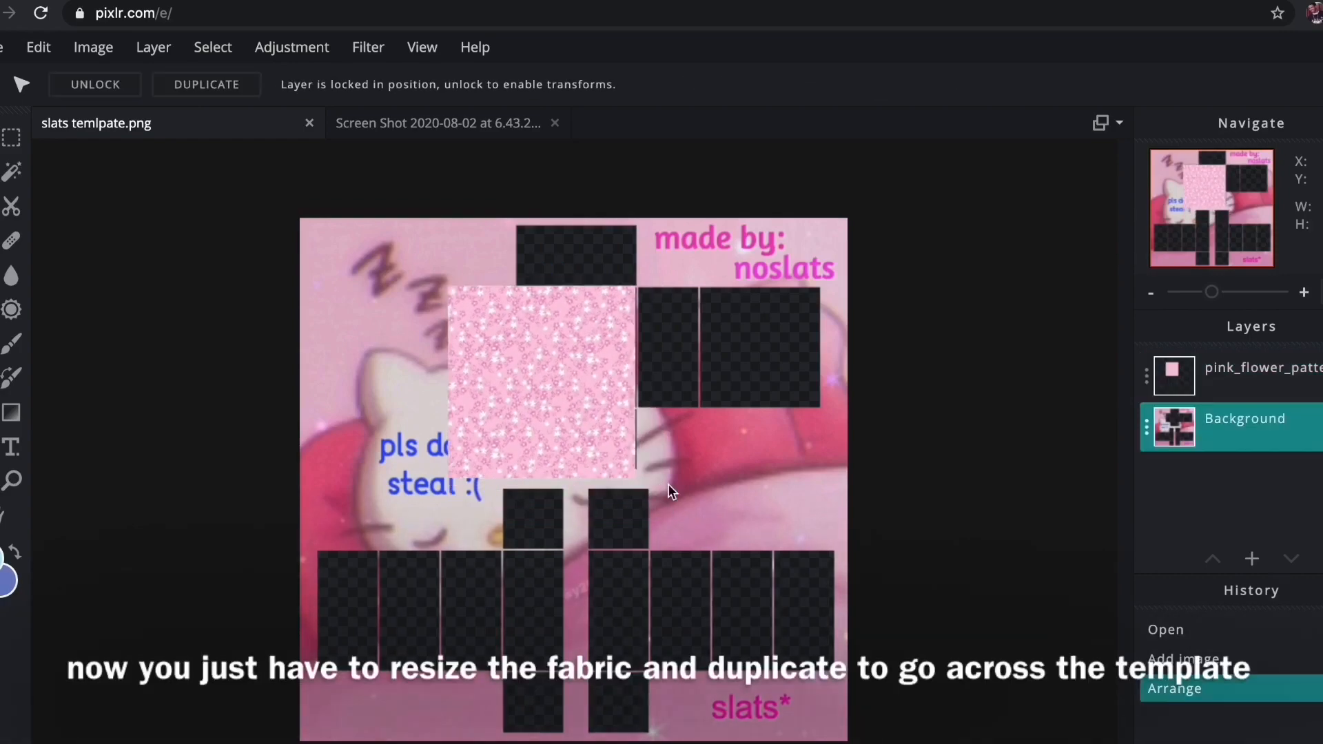
pyautogui.click(1223, 301)
pyautogui.scroll(2, 1128, 366)
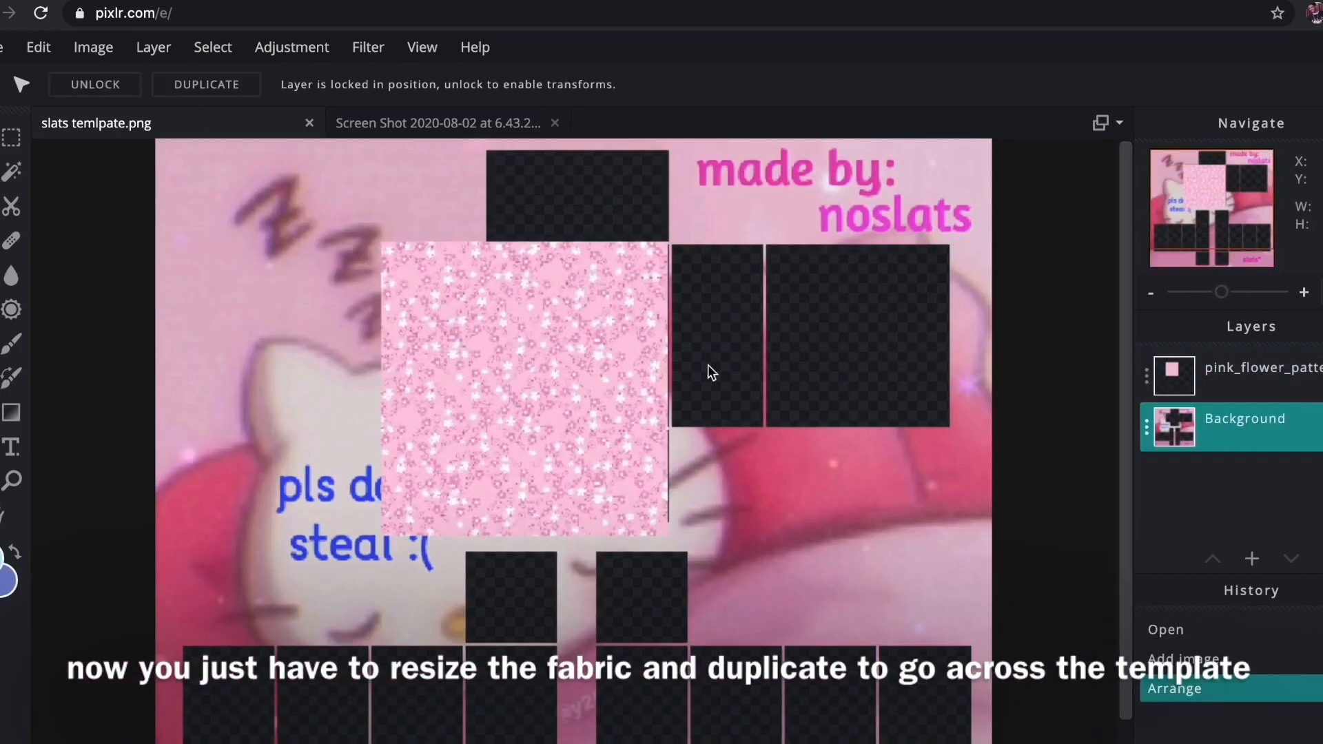
pyautogui.moveTo(606, 350); pyautogui.dragTo(614, 349)
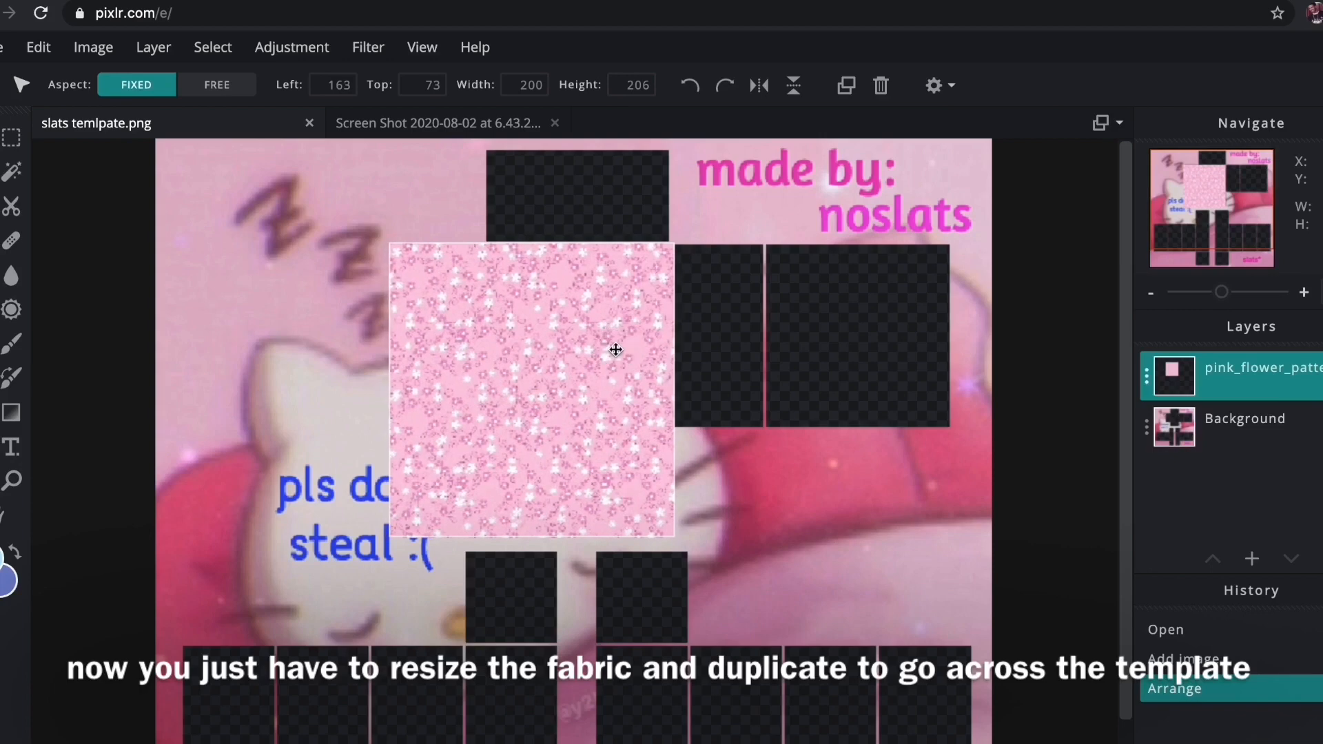
# Duplicate the pattern beside the original so it spans the whole torso row, and merge the two pattern layers
pyautogui.click(855, 93)
pyautogui.moveTo(458, 324); pyautogui.dragTo(736, 326)
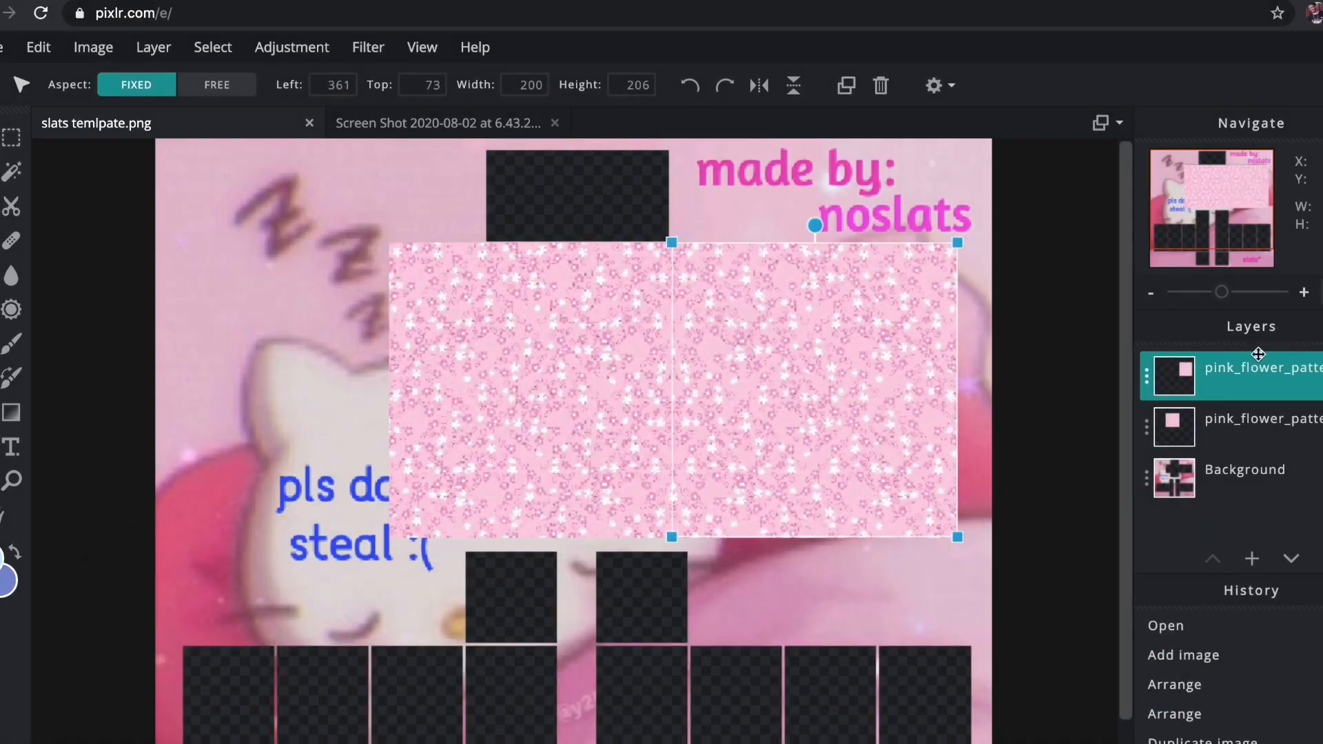
pyautogui.hotkey('ctrl', 'e')
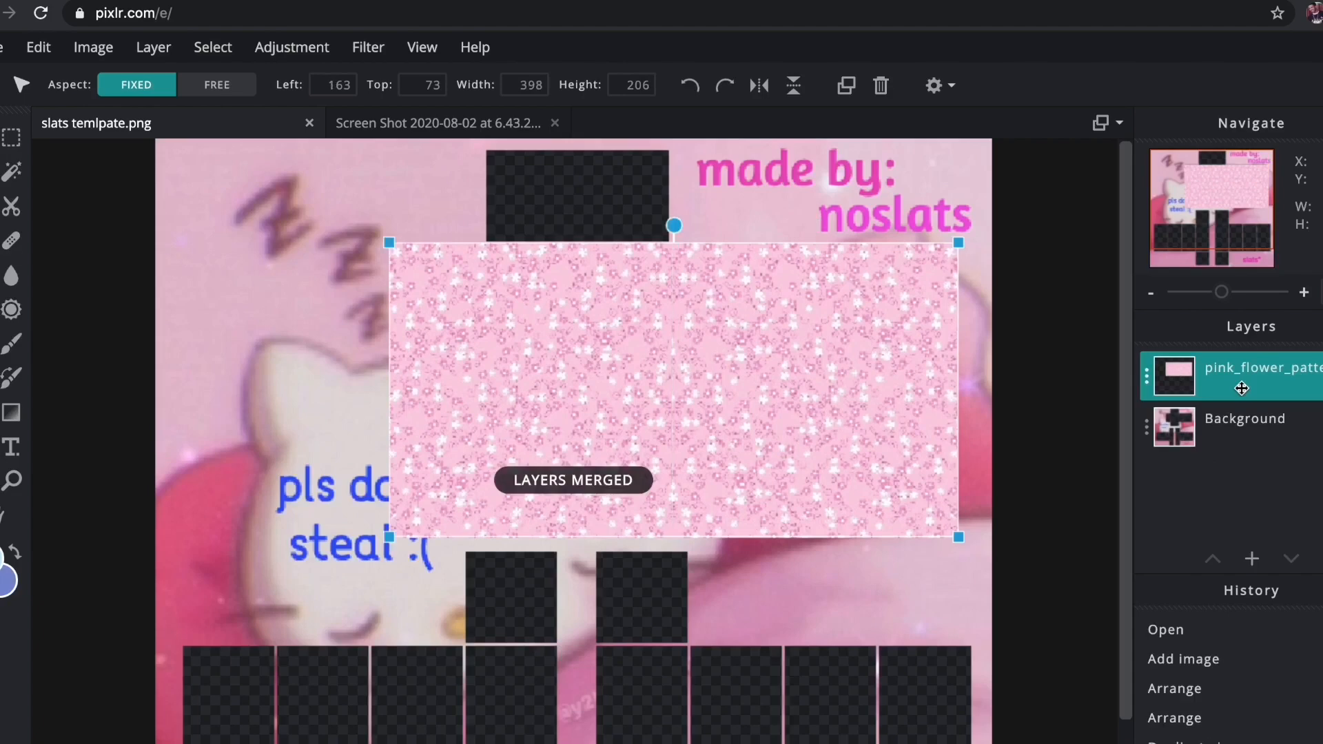
# Marquee-select the lower part of the merged fabric and clear it in two passes, leaving a cropped band across the upper torso
pyautogui.click(11, 138)
pyautogui.moveTo(324, 381); pyautogui.dragTo(1004, 594)
pyautogui.press('Delete')
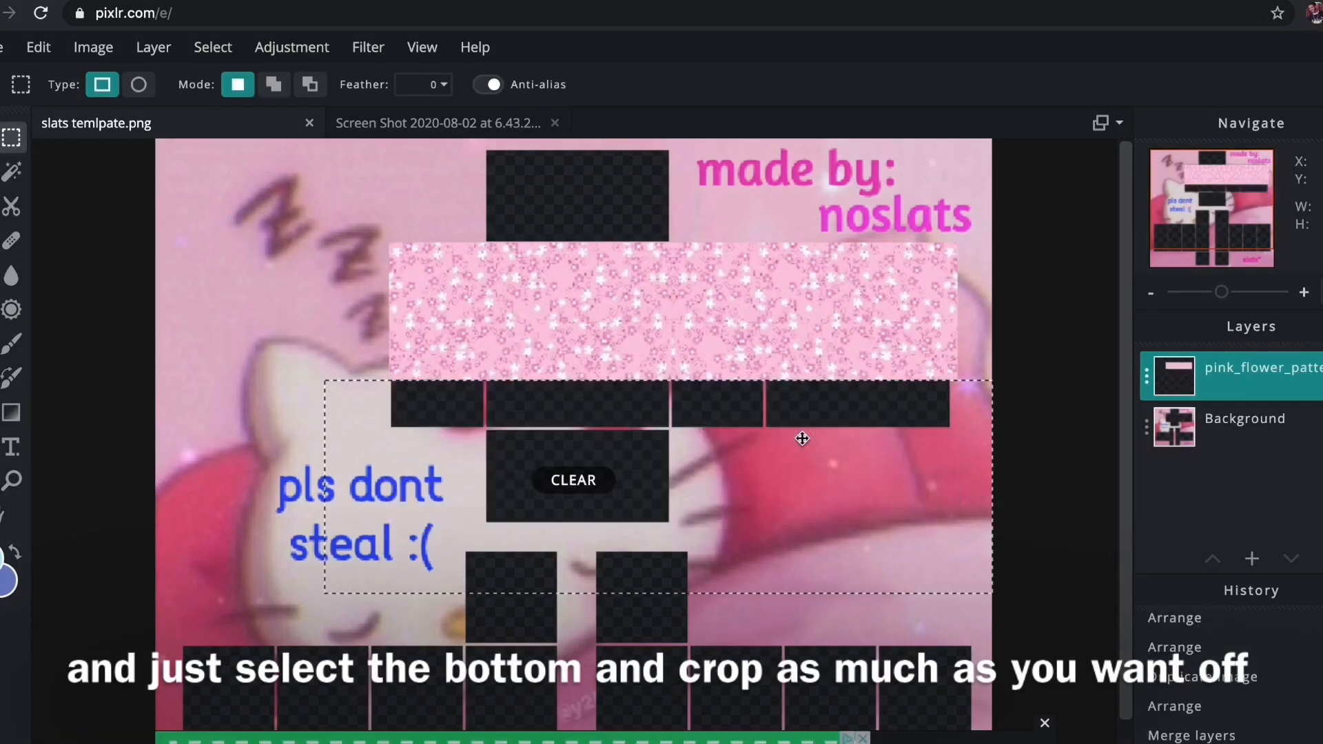
pyautogui.moveTo(675, 413); pyautogui.dragTo(675, 390)
pyautogui.press('Delete')
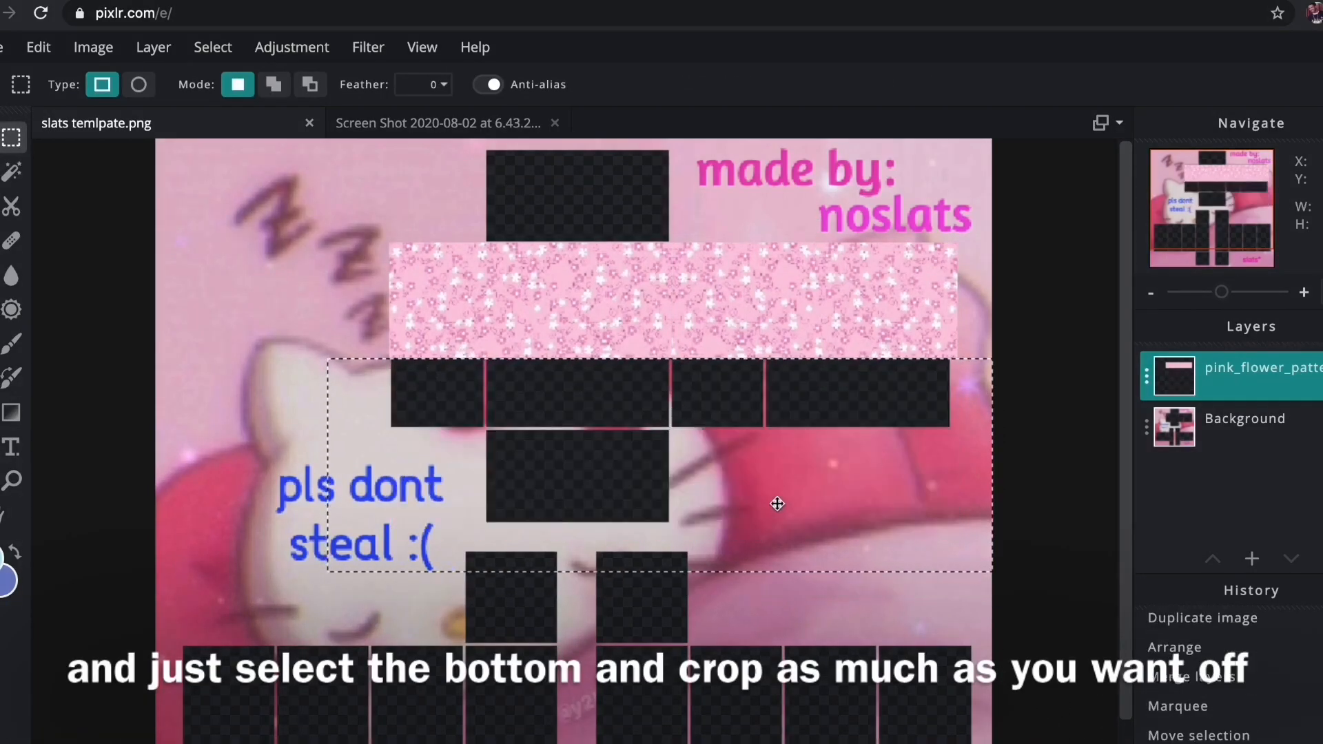
pyautogui.click(124, 317)
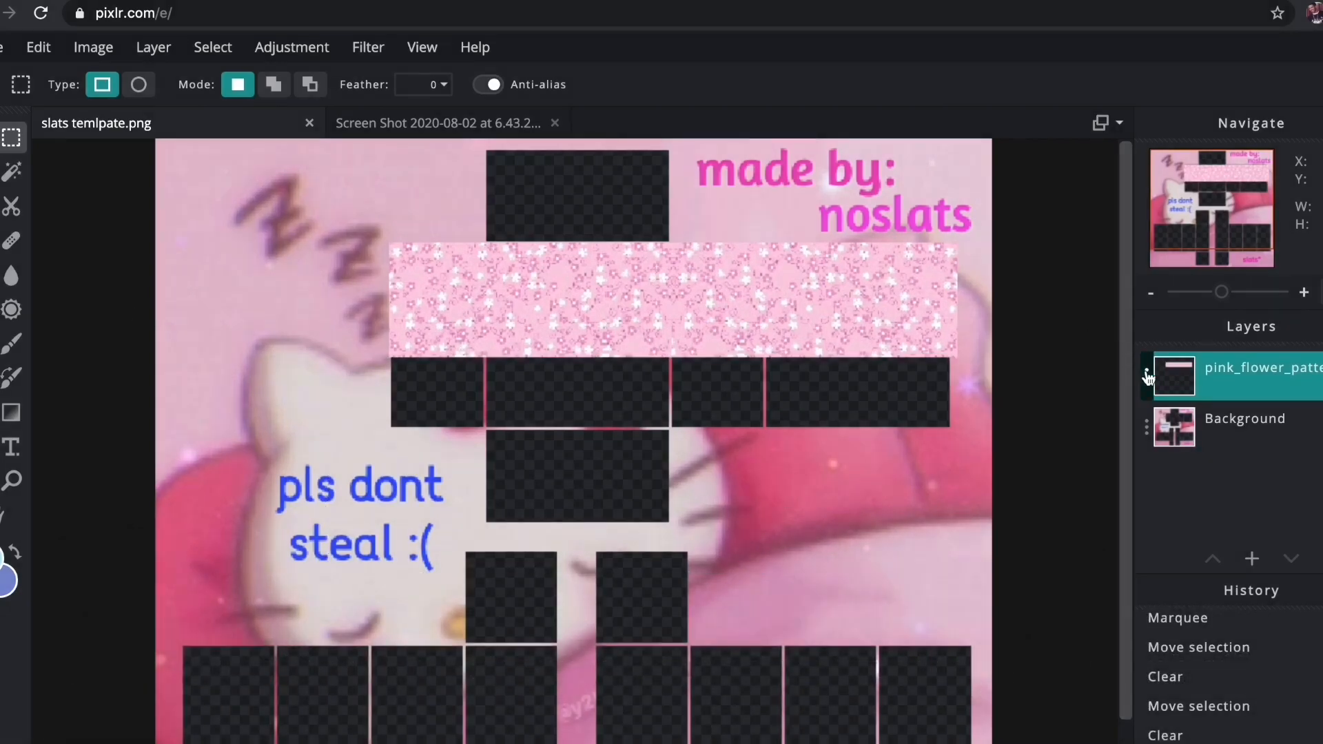
# Make a selection the size of the torso's top panel, shift it onto the fabric band, and copy and paste that piece
pyautogui.click(1171, 424)
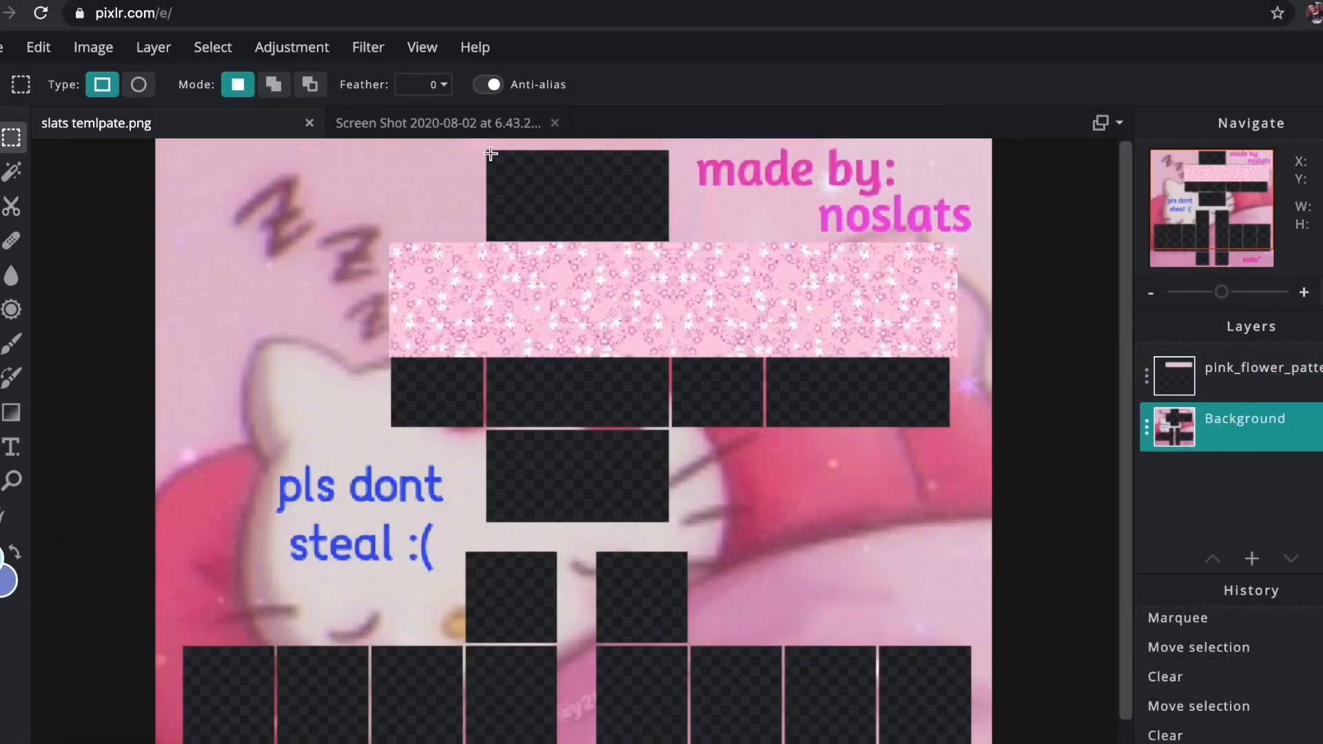
pyautogui.moveTo(491, 153); pyautogui.dragTo(583, 220)
pyautogui.moveTo(678, 249); pyautogui.dragTo(672, 241)
pyautogui.moveTo(620, 303); pyautogui.dragTo(620, 303)
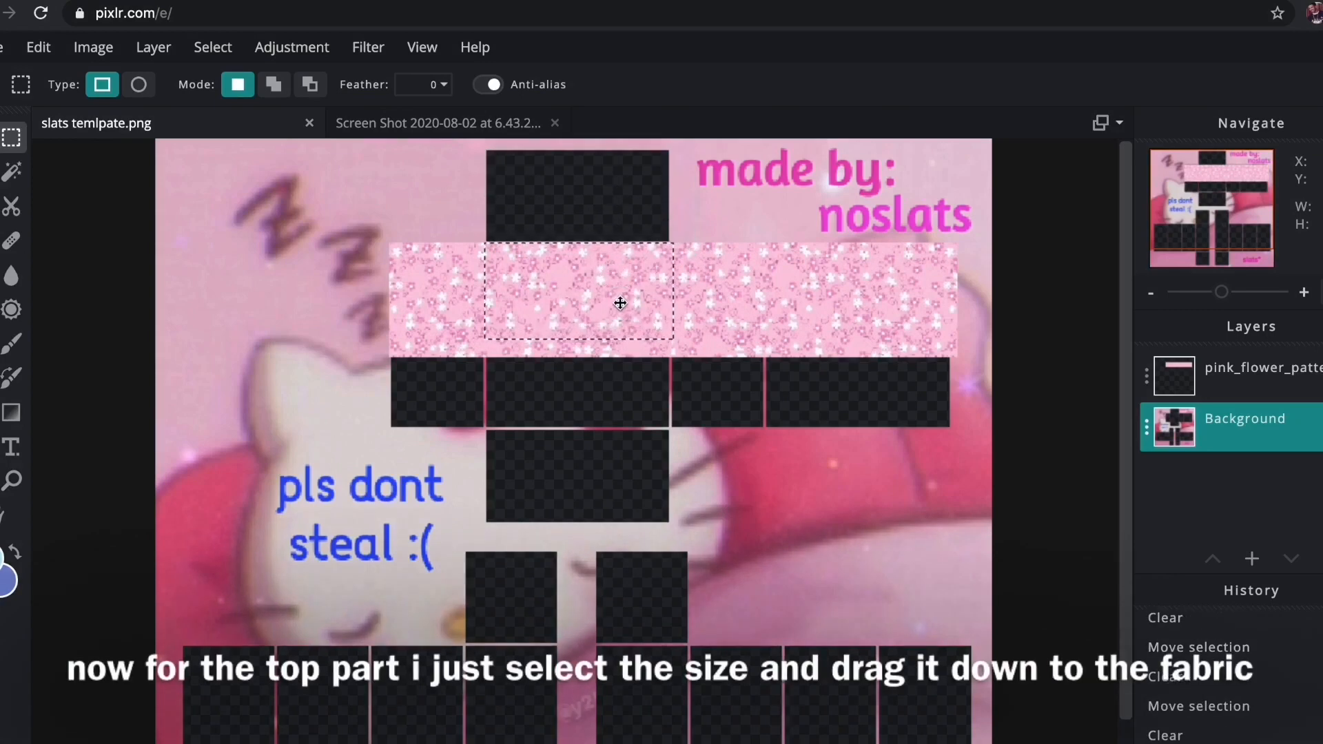
pyautogui.hotkey('ctrl', 'v')
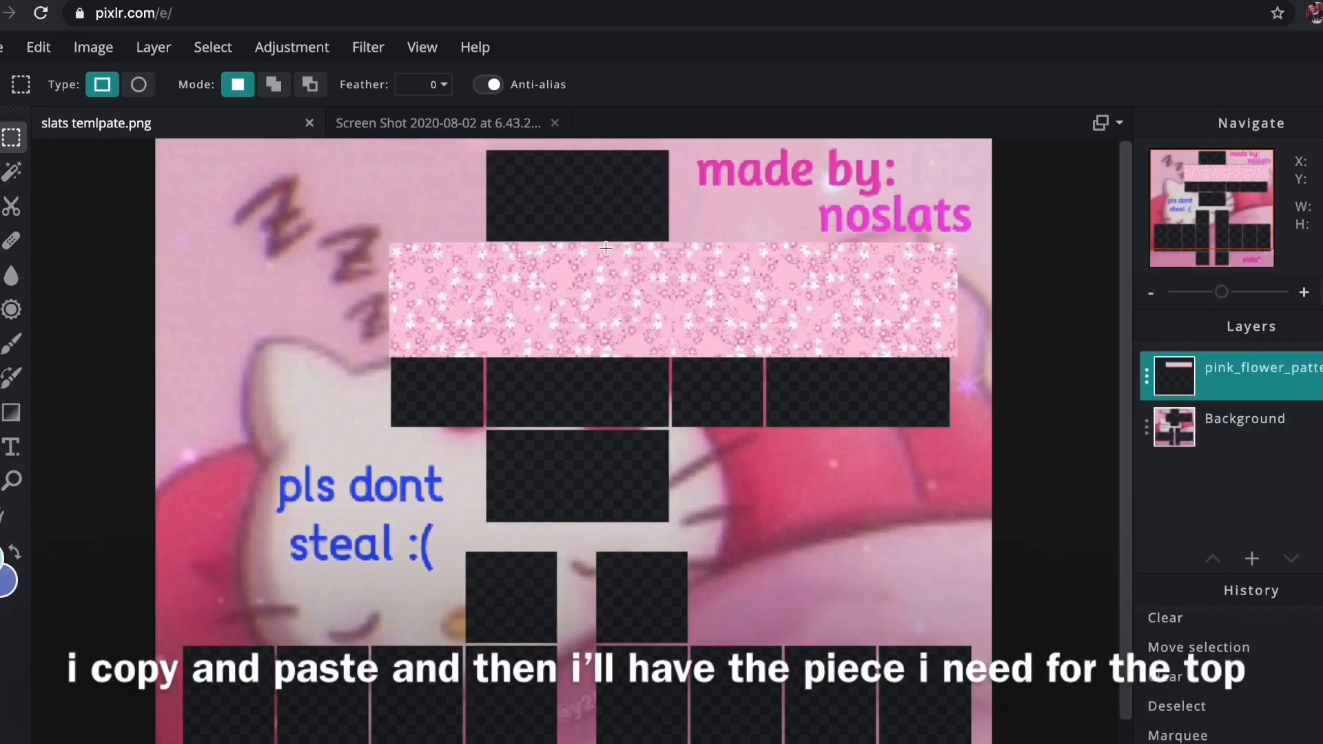
pyautogui.hotkey('ctrl', 'v')
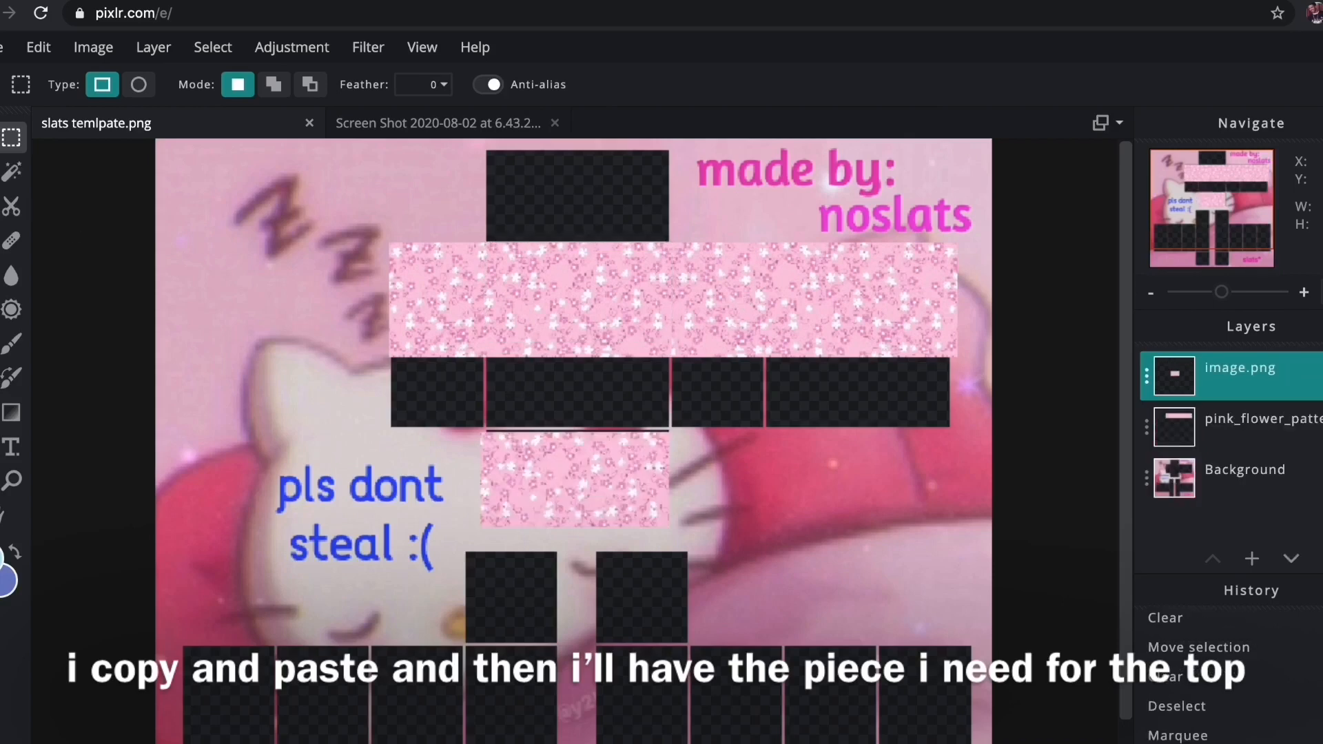
# Move the pasted fabric piece up onto the template's top torso panel
pyautogui.press('v')
pyautogui.moveTo(576, 476); pyautogui.dragTo(576, 198)
pyautogui.click(758, 171)
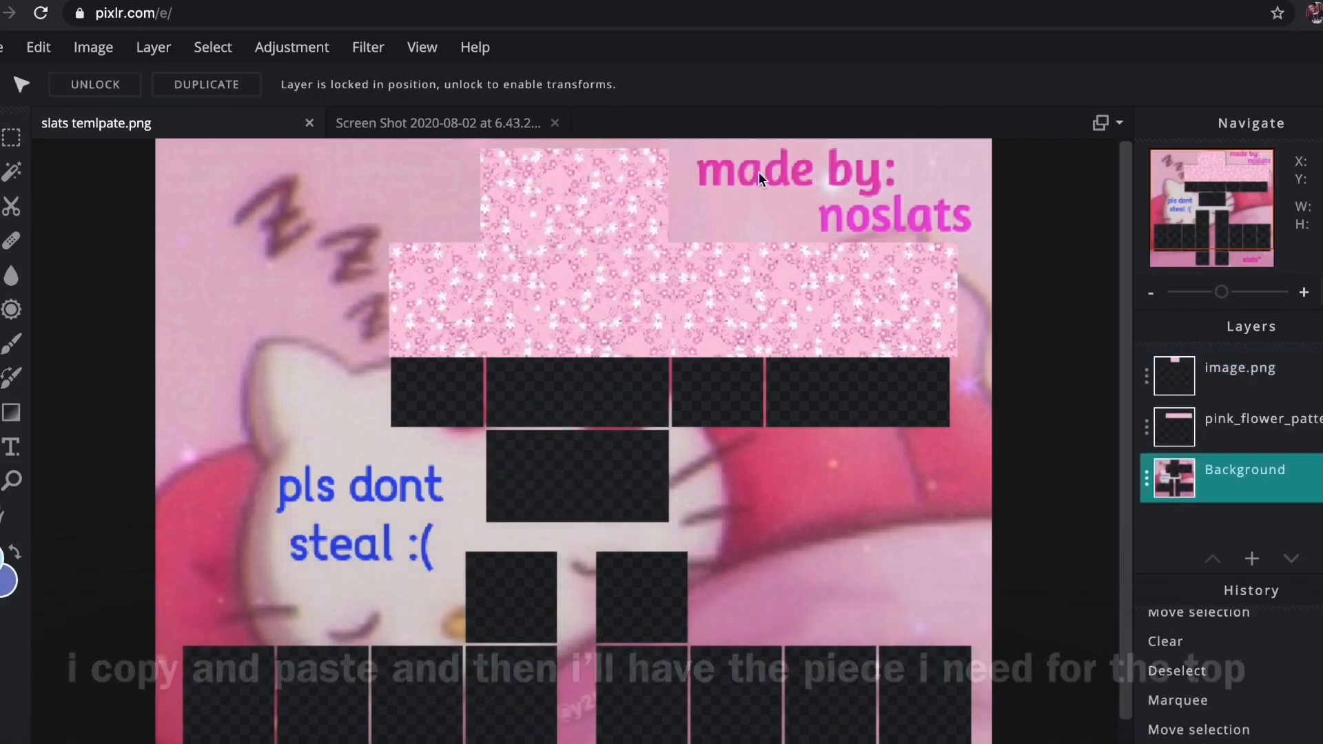
# Flip the top fabric piece vertically and merge it with the torso fabric layer
pyautogui.click(612, 200)
pyautogui.click(795, 88)
pyautogui.click(788, 275)
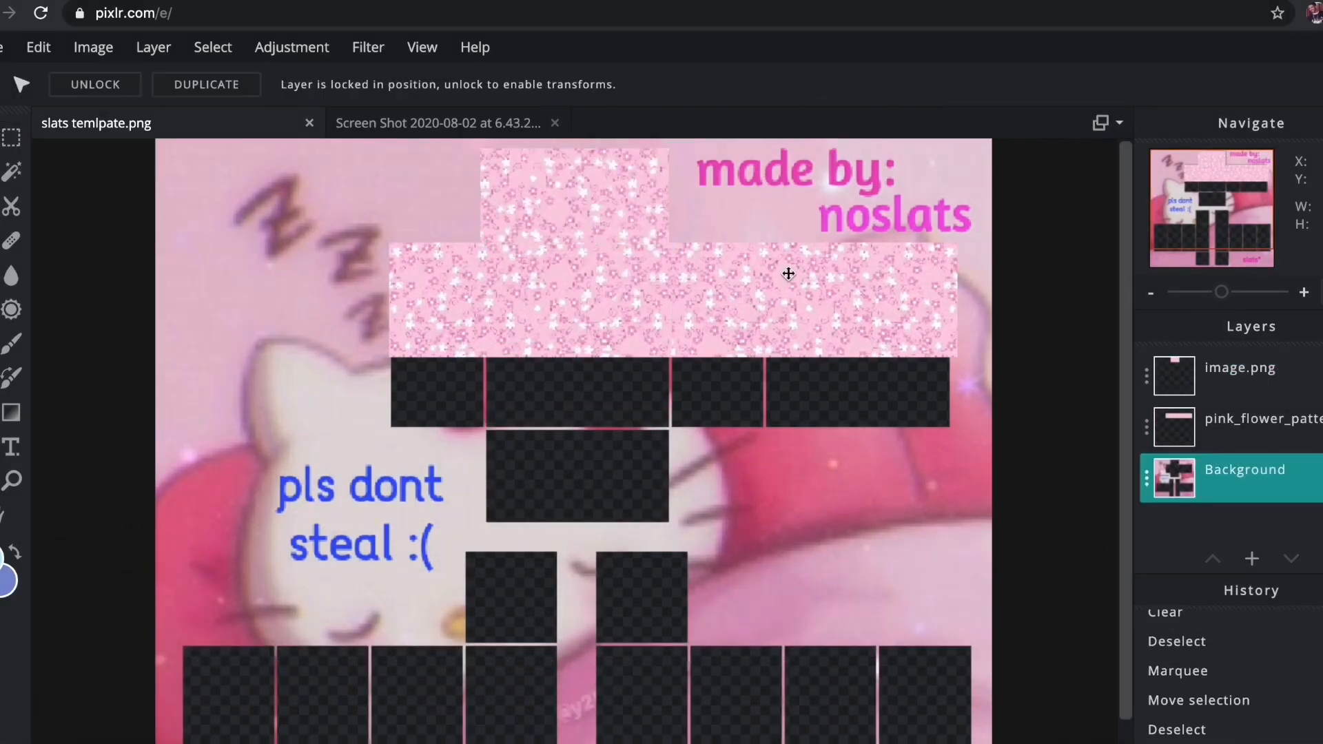
pyautogui.click(1251, 379)
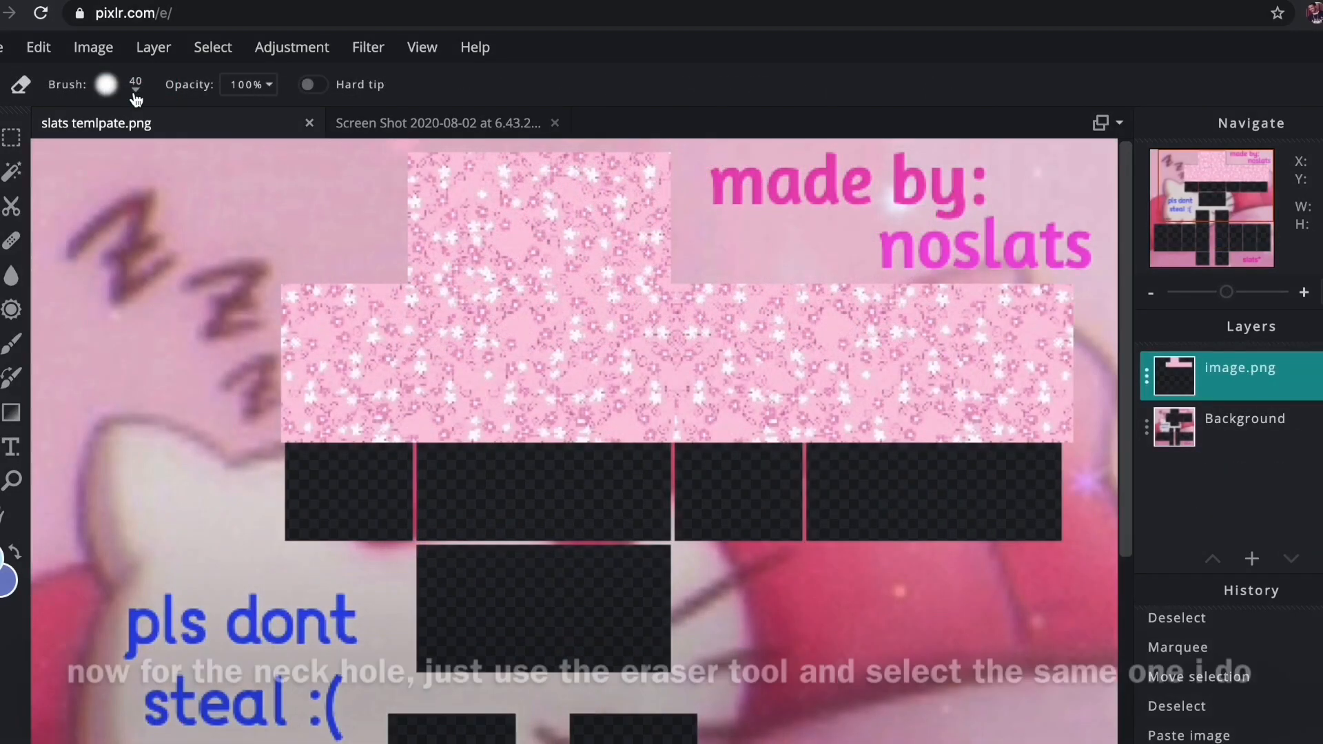
# Set the eraser to the pentagon brush, rotated so its point faces straight down, at a size of 75 px
pyautogui.click(106, 84)
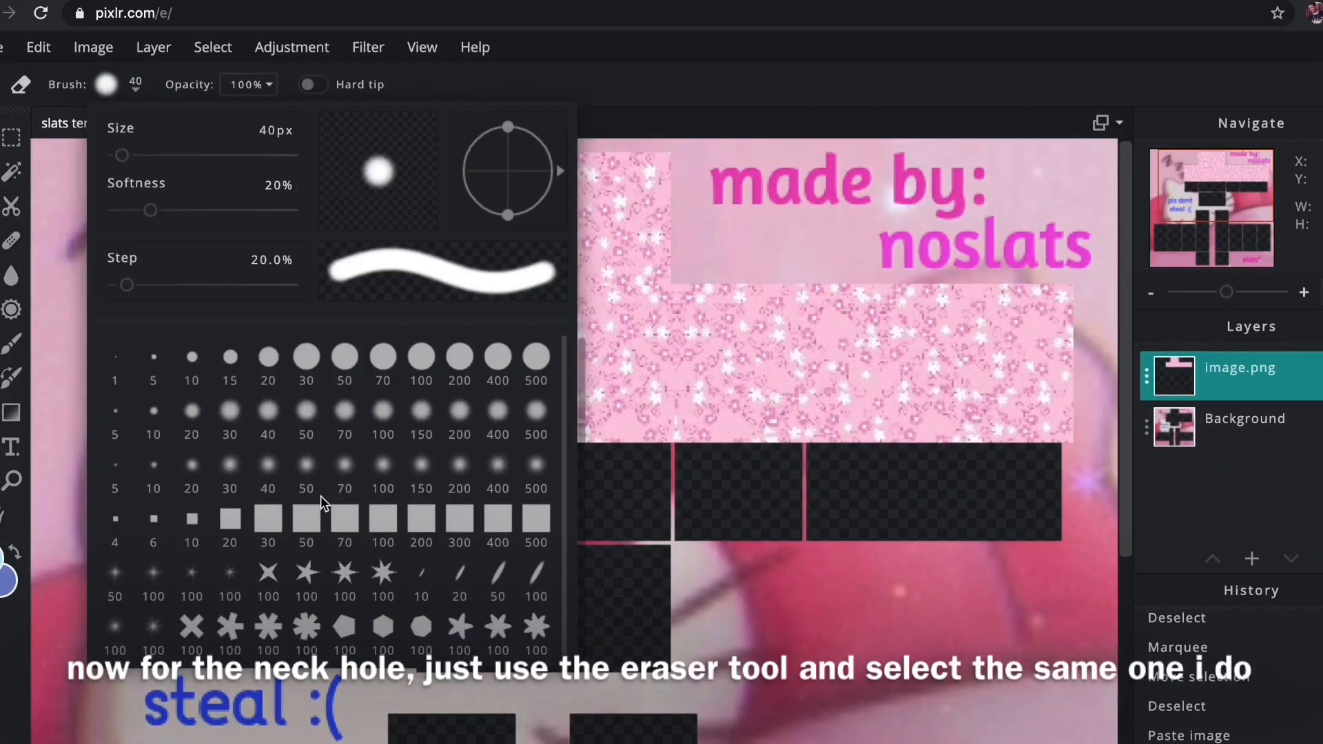
pyautogui.click(355, 639)
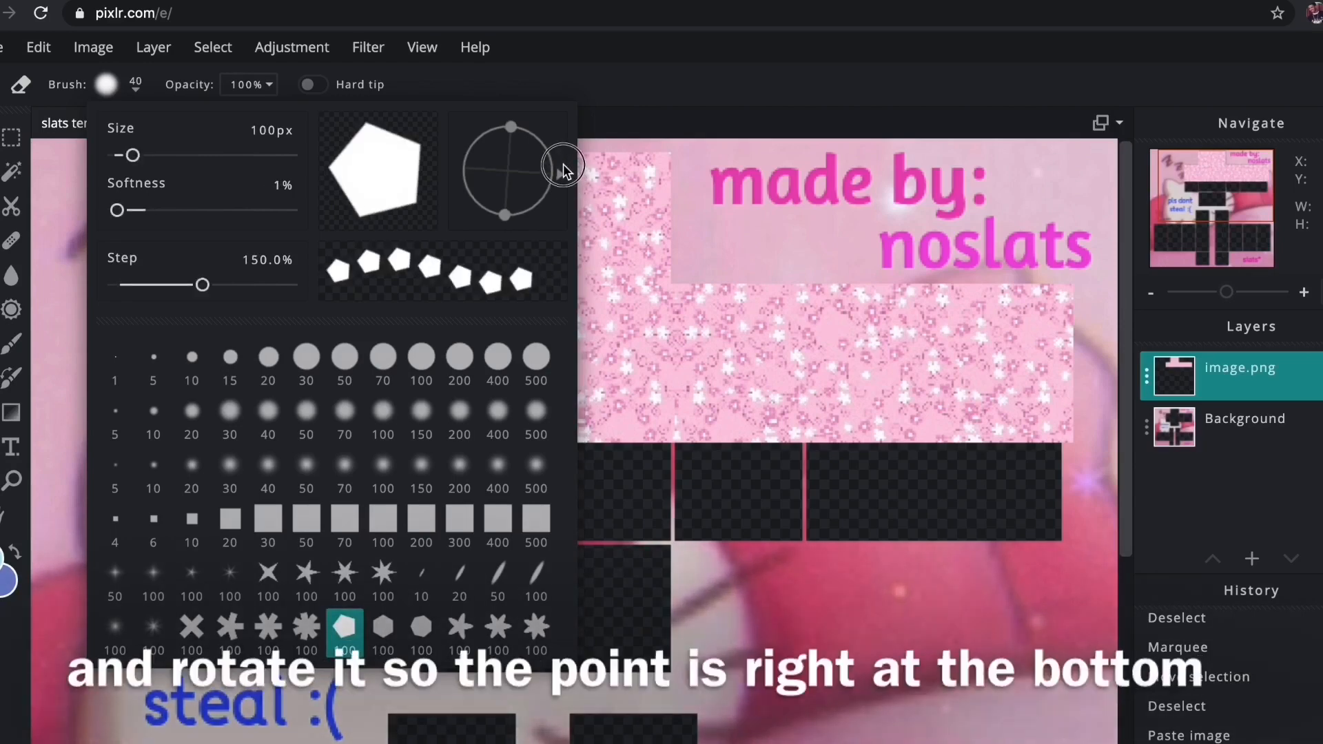
pyautogui.moveTo(564, 175); pyautogui.dragTo(561, 153)
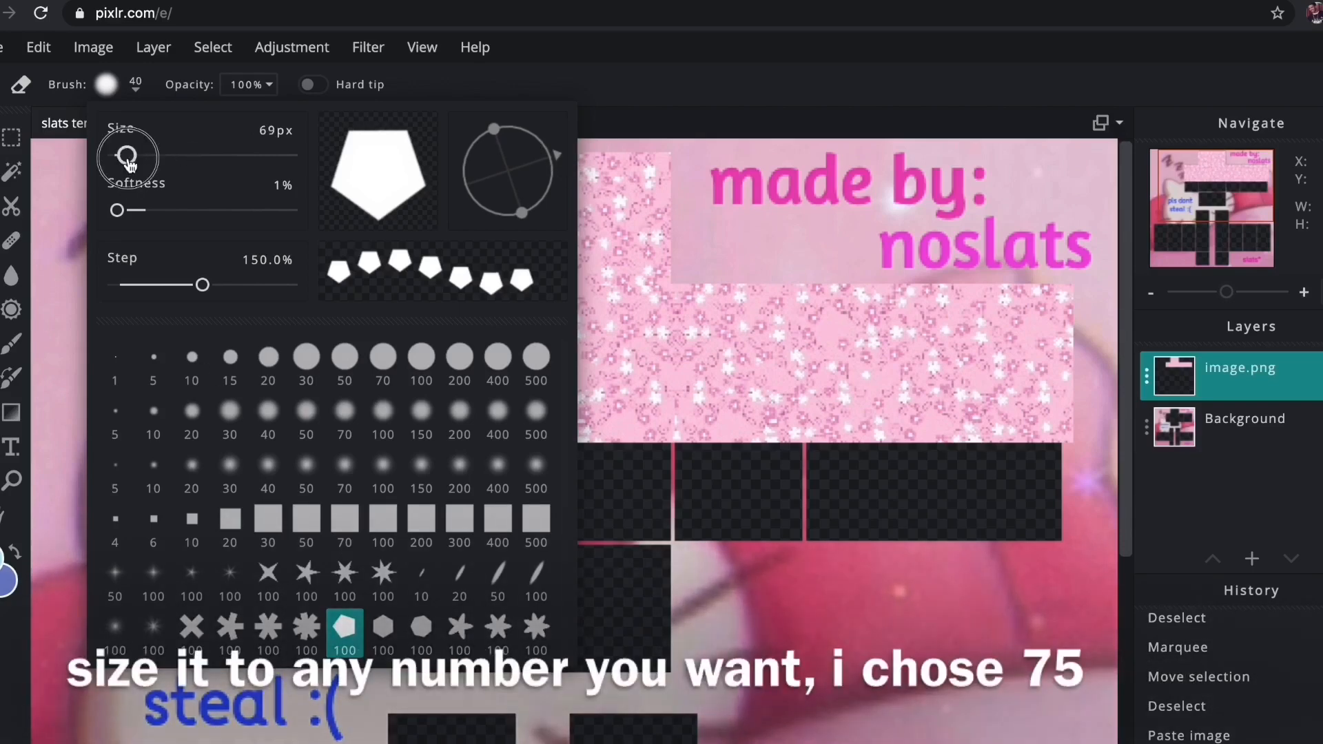
pyautogui.moveTo(130, 164); pyautogui.dragTo(131, 164)
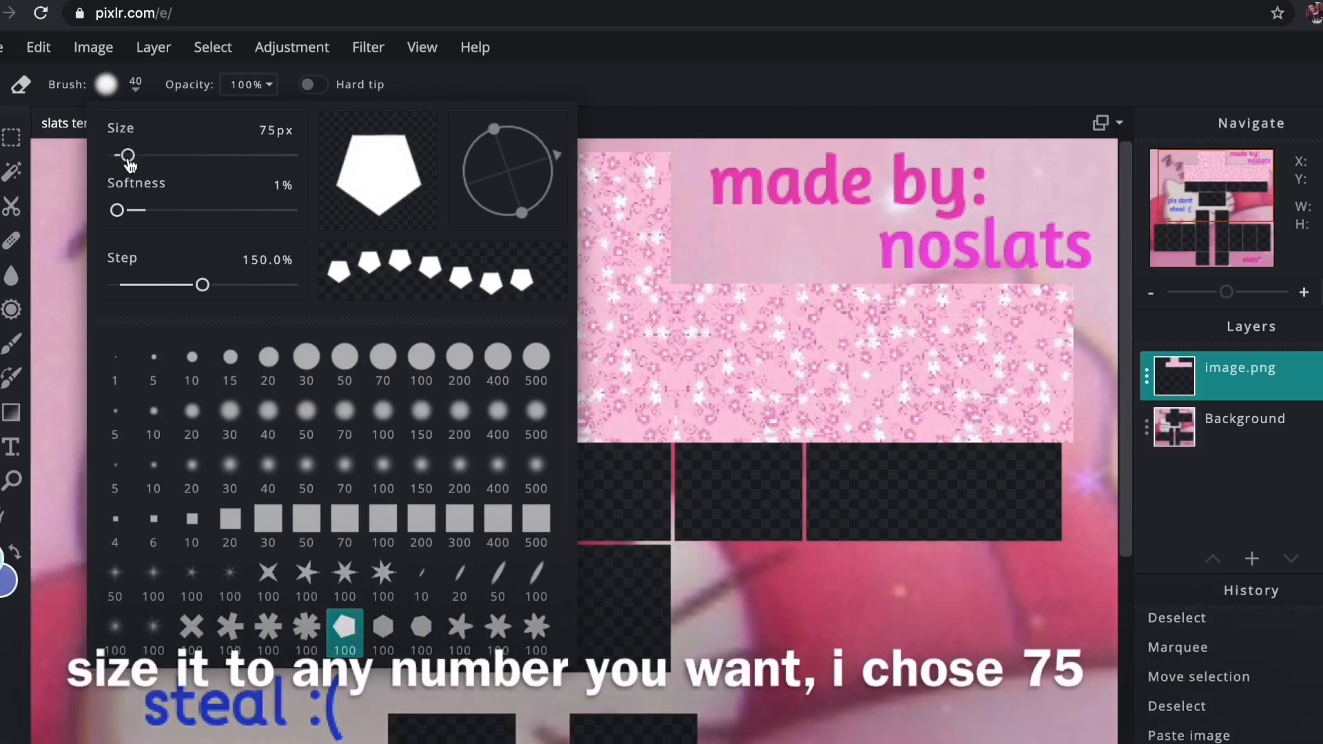
pyautogui.click(689, 292)
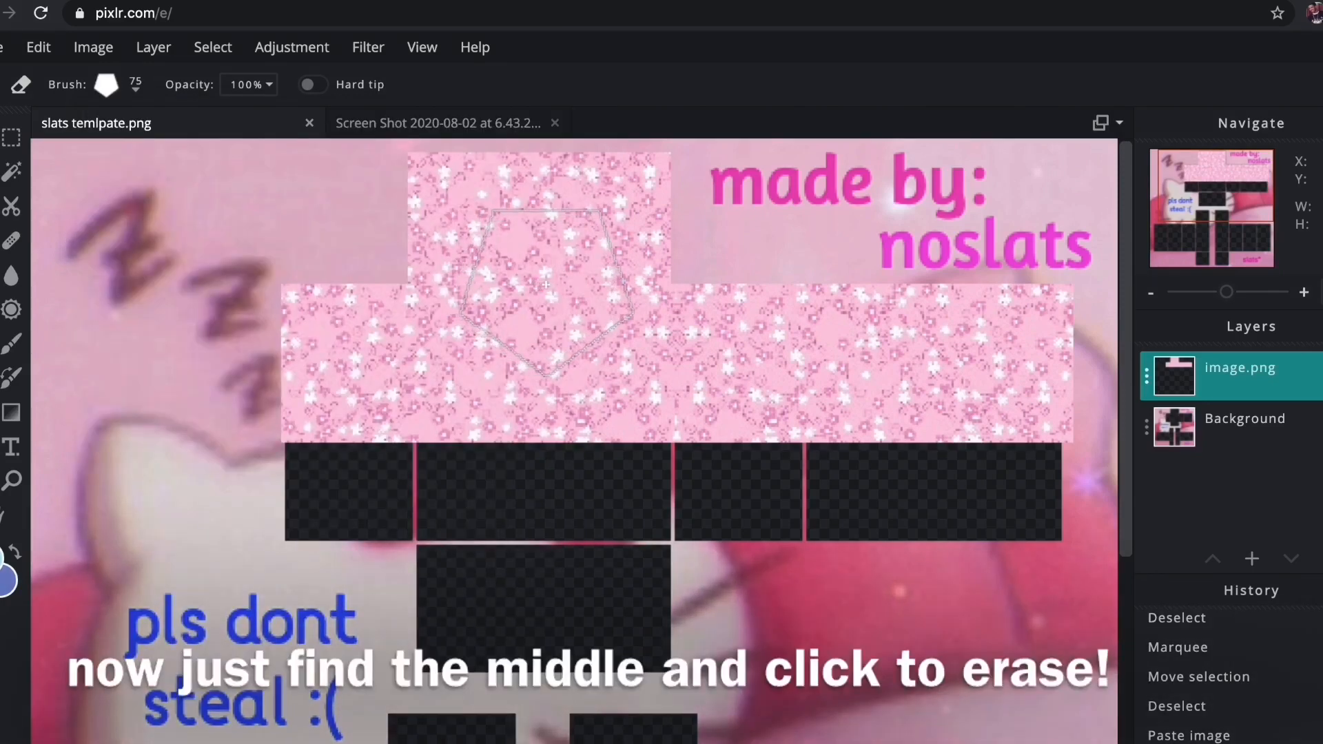
# Erase a pentagon neck hole centred where the top panel meets the front torso panel
pyautogui.click(547, 285)
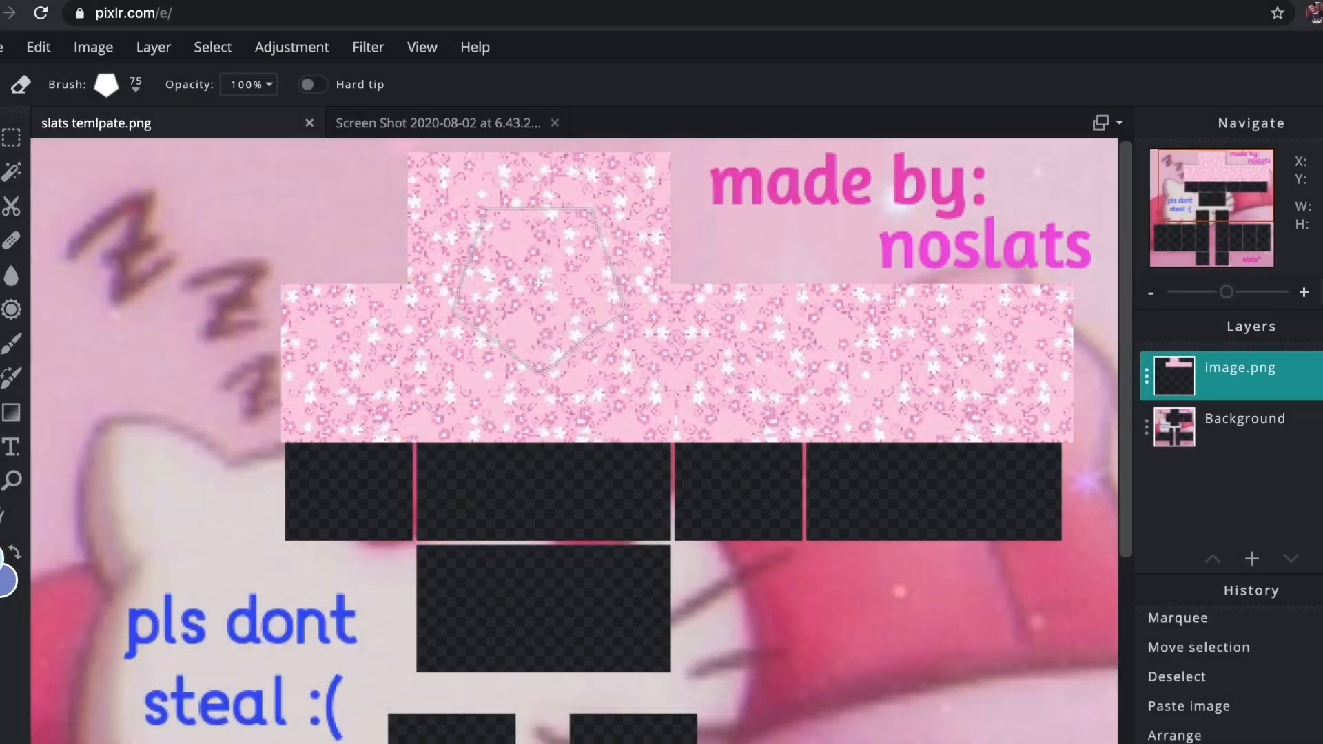
pyautogui.click(539, 284)
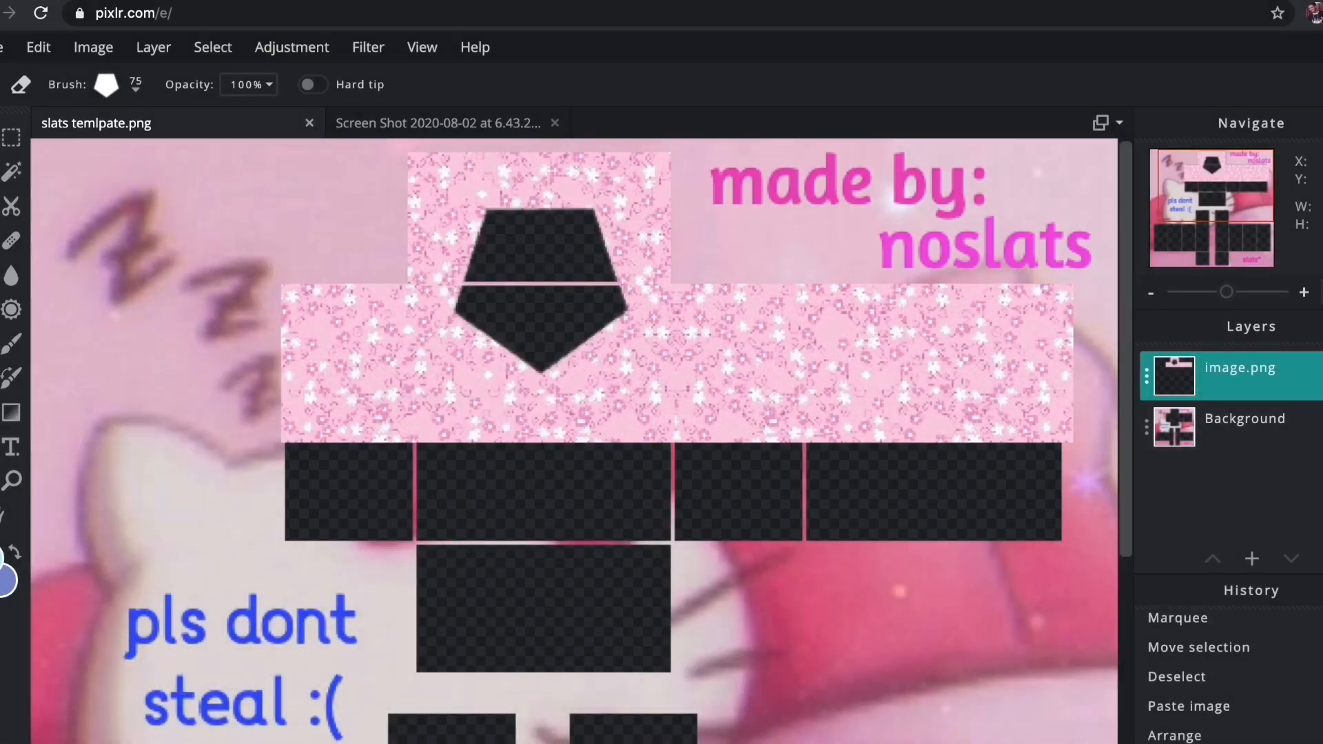
pyautogui.press('v')
pyautogui.moveTo(1232, 303)
pyautogui.mouseDown()
pyautogui.moveTo(1243, 299)
pyautogui.moveTo(1221, 296)
pyautogui.mouseUp()
pyautogui.click(1233, 423)
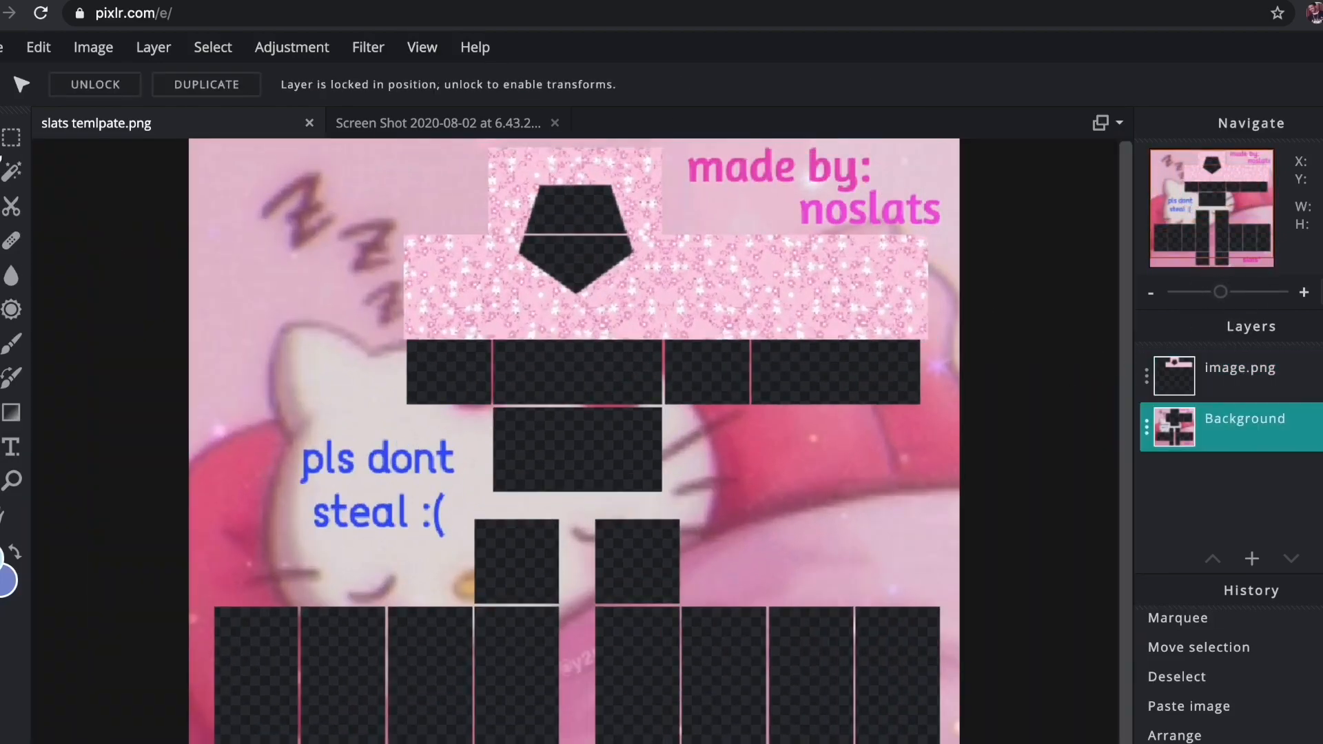
# Copy a strip about 11 px high from the shirt's bottom edge, paste it, and align it with the left end of the sleeve panels' top edge
pyautogui.press('m')
pyautogui.click(1171, 376)
pyautogui.moveTo(400, 325); pyautogui.dragTo(929, 337)
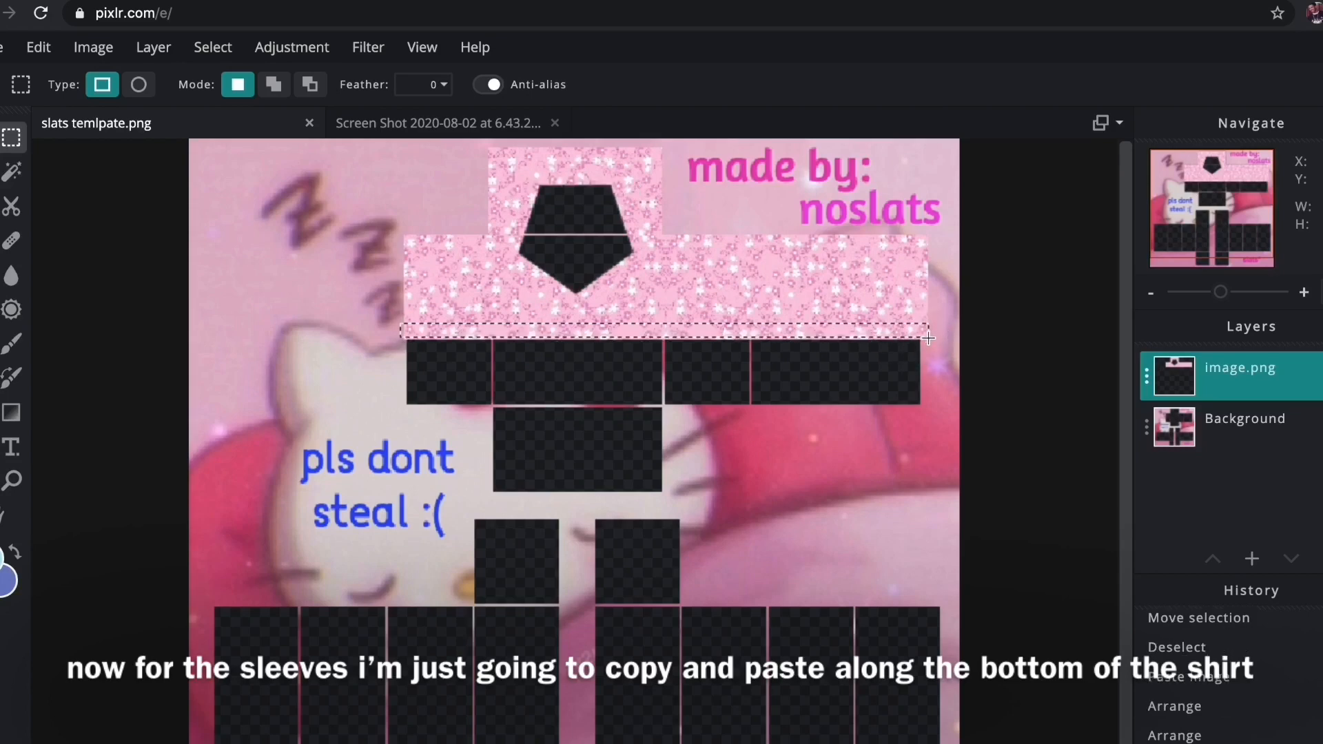
pyautogui.hotkey('ctrl', 'v')
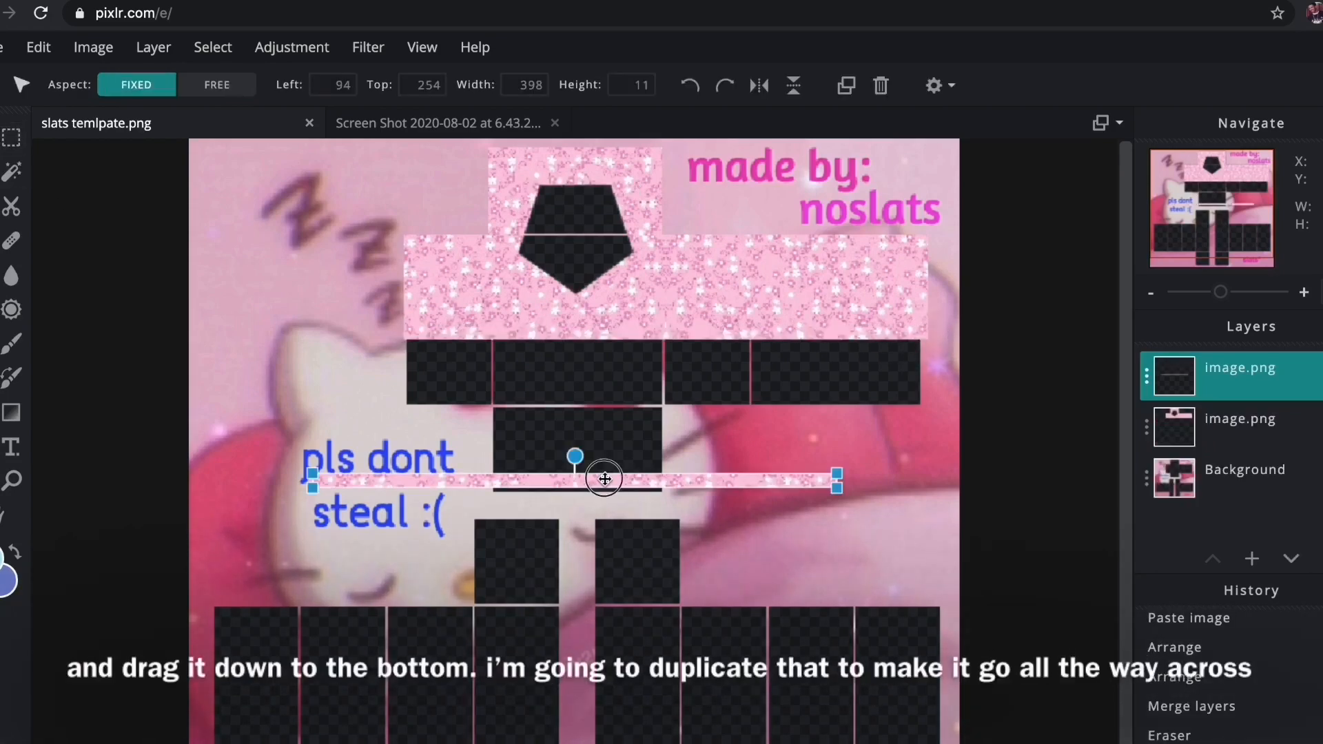
pyautogui.moveTo(593, 471); pyautogui.dragTo(506, 613)
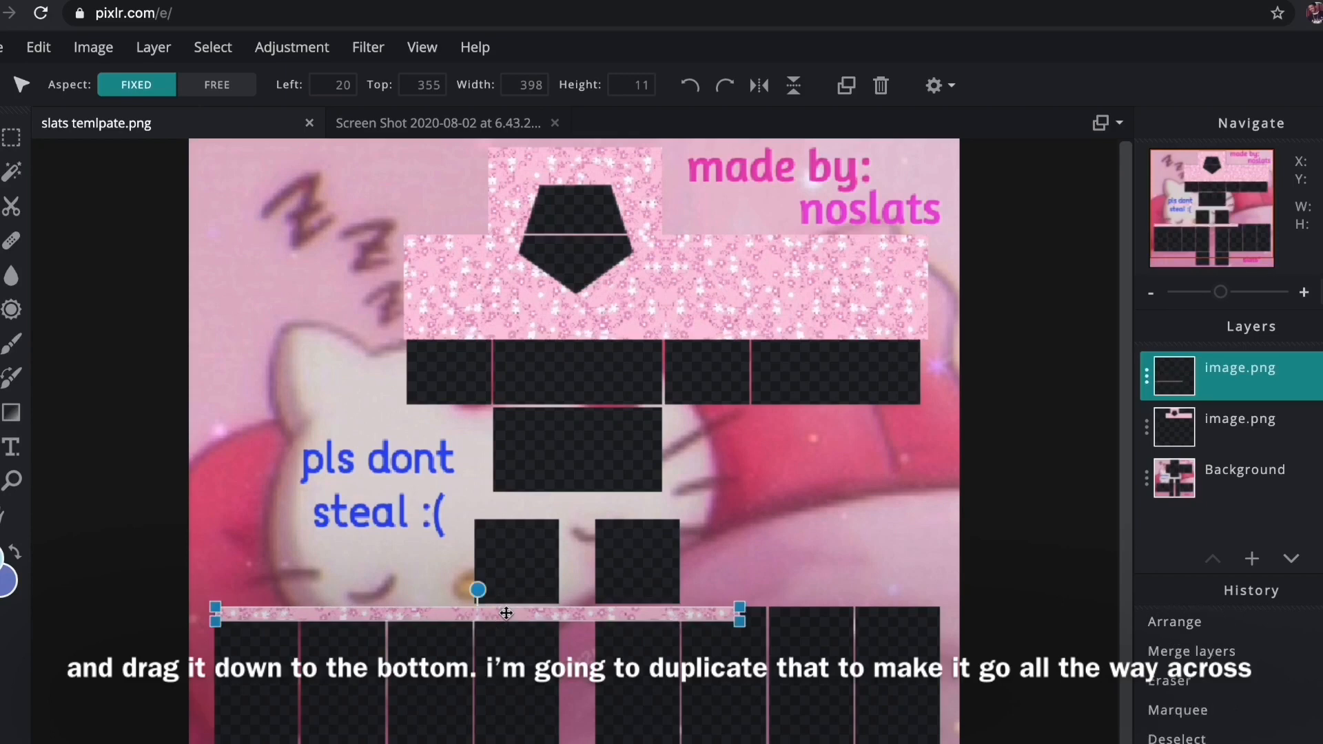
# Duplicate the sleeve strip to extend it to the far end of the sleeve row, and merge the two strip layers
pyautogui.click(853, 94)
pyautogui.moveTo(403, 613); pyautogui.dragTo(603, 616)
pyautogui.moveTo(1219, 376); pyautogui.dragTo(1219, 418)
pyautogui.click(1085, 404)
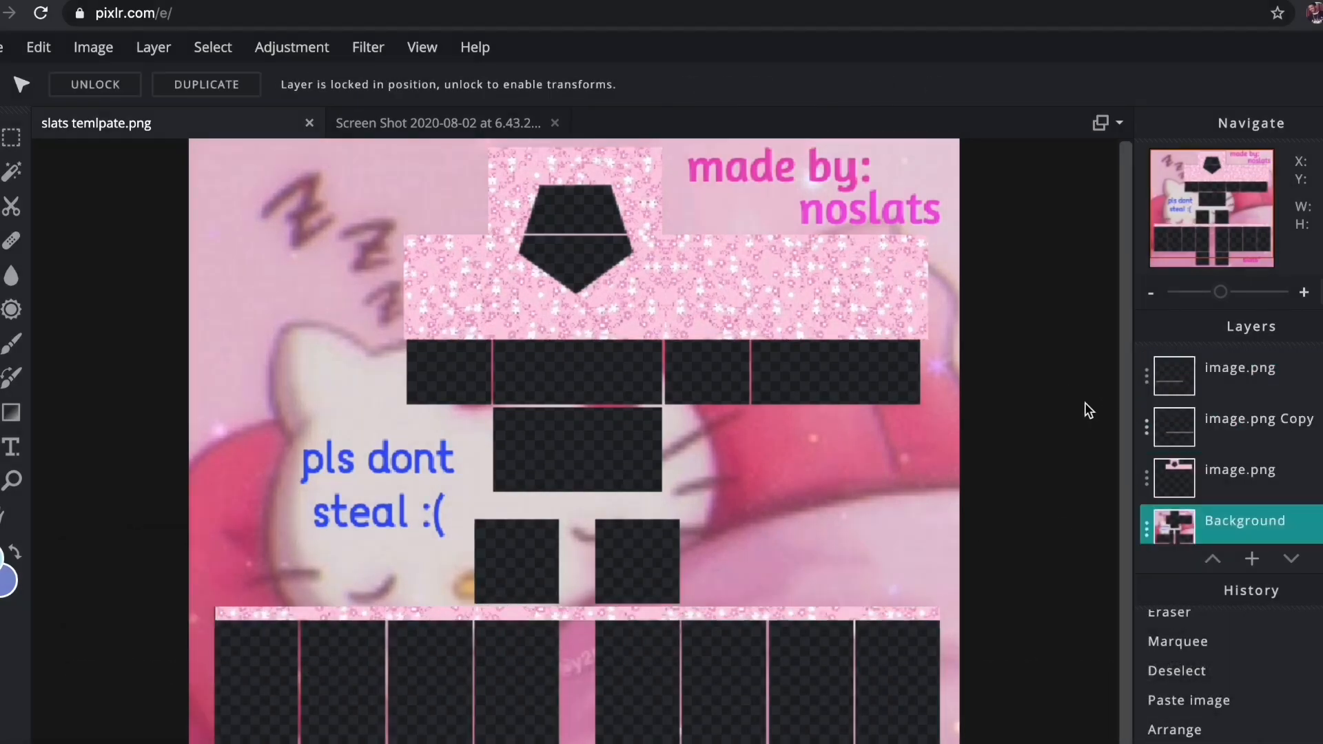
pyautogui.click(259, 610)
pyautogui.click(251, 541)
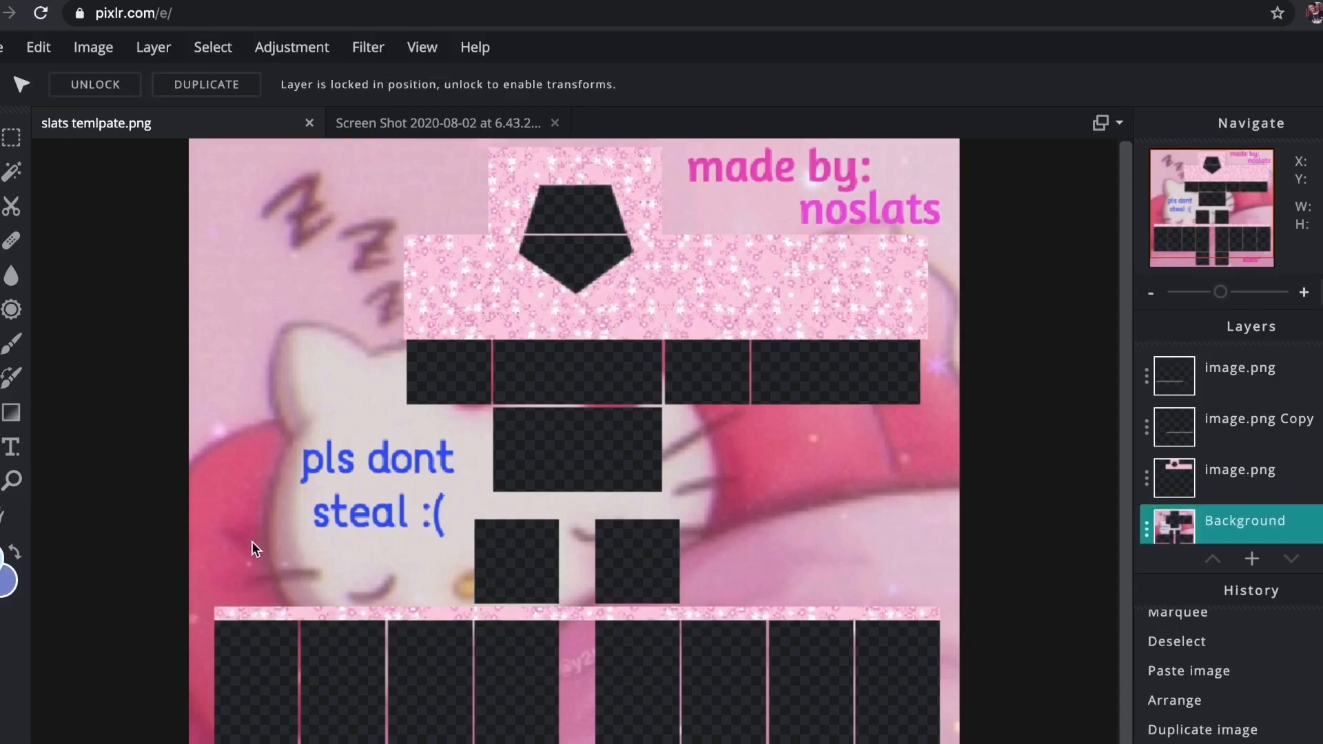
pyautogui.click(1282, 384)
pyautogui.press('super+e')
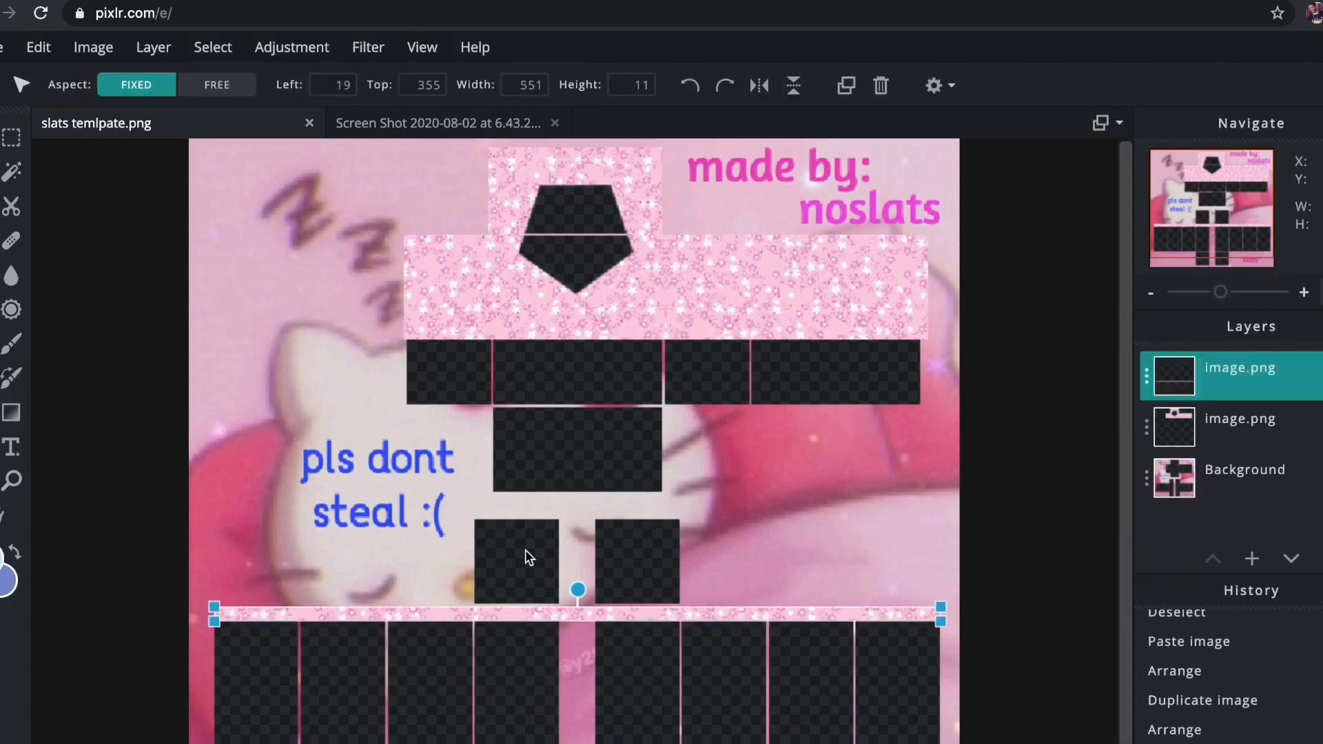
# Clear the part of the sleeve strip that crosses the gap between the two arm sections
pyautogui.click(10, 138)
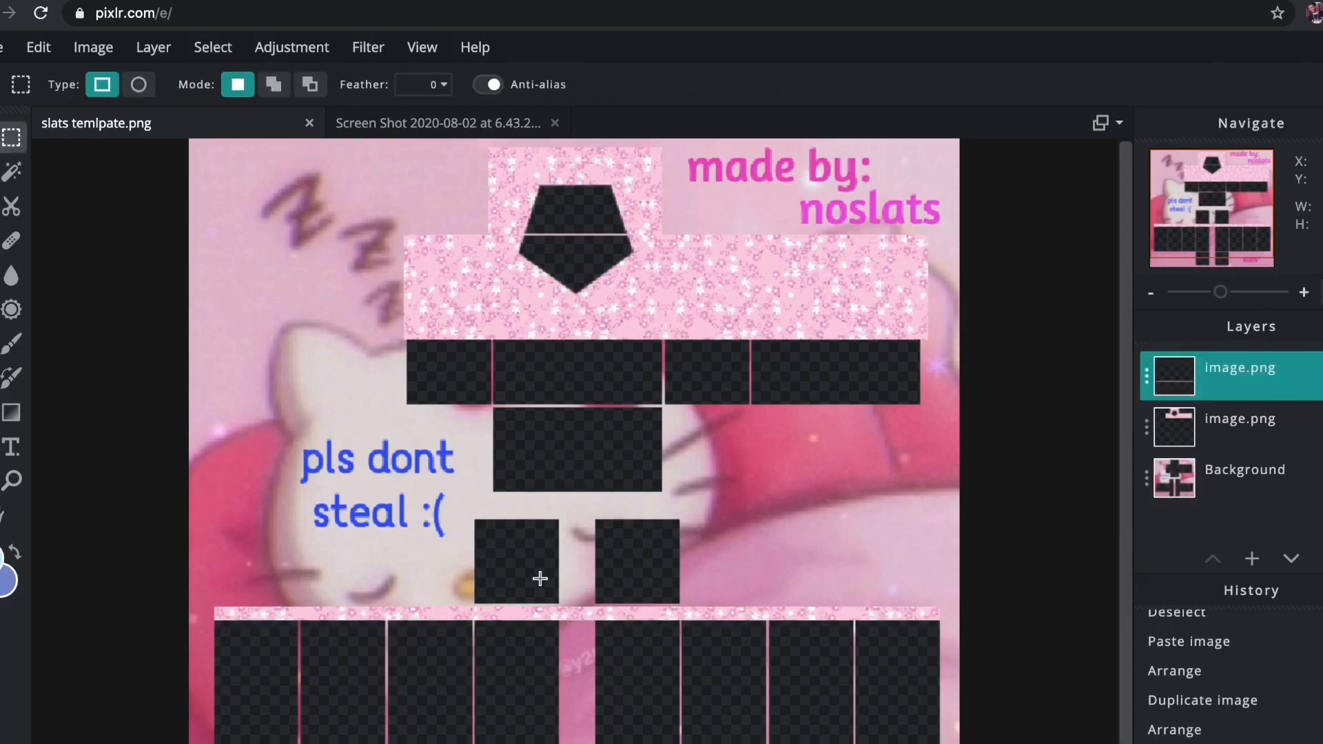
pyautogui.moveTo(563, 584); pyautogui.dragTo(591, 673)
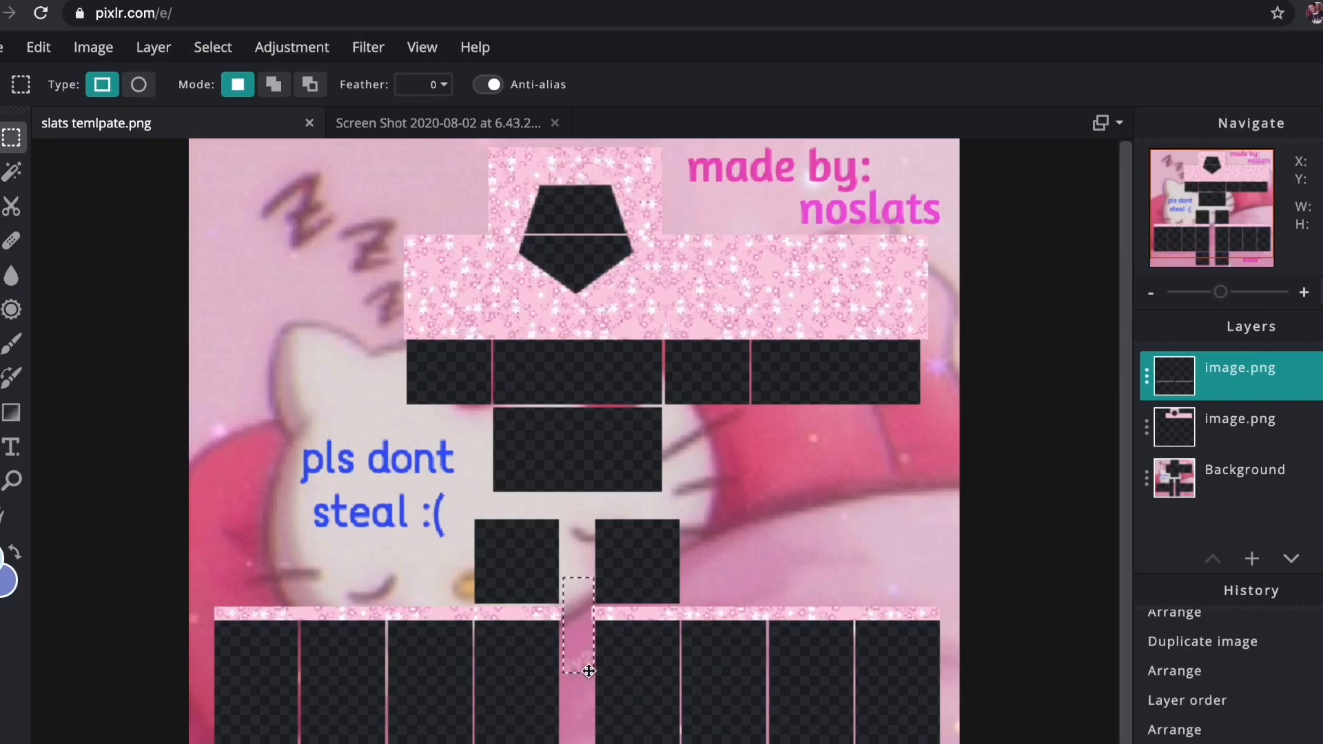
# Copy a fabric square of 69 × 67 px from the shirt's torso row, paste it, and align it over the first arm's top square
pyautogui.press('Delete')
pyautogui.press('v')
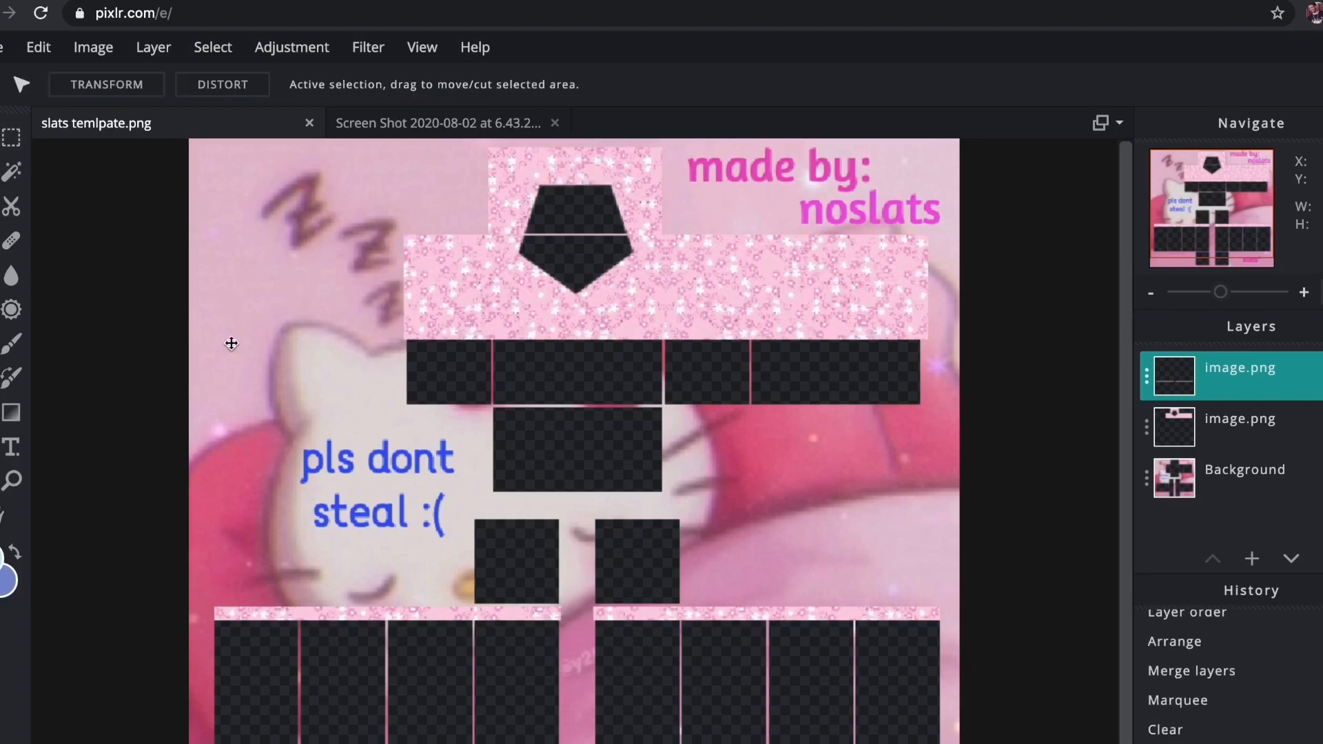
pyautogui.click(7, 143)
pyautogui.moveTo(473, 517); pyautogui.dragTo(478, 322)
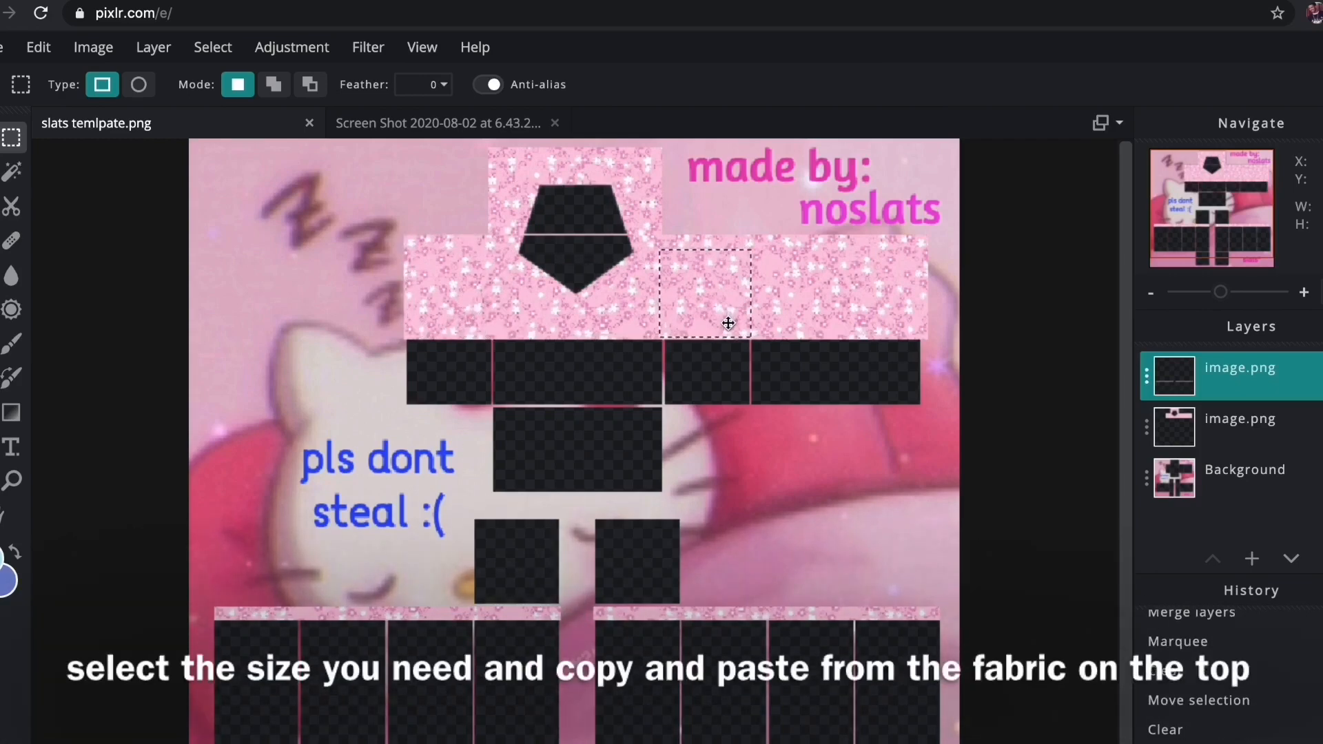
pyautogui.click(1251, 432)
pyautogui.hotkey('ctrl', 'c')
pyautogui.hotkey('ctrl', 'v')
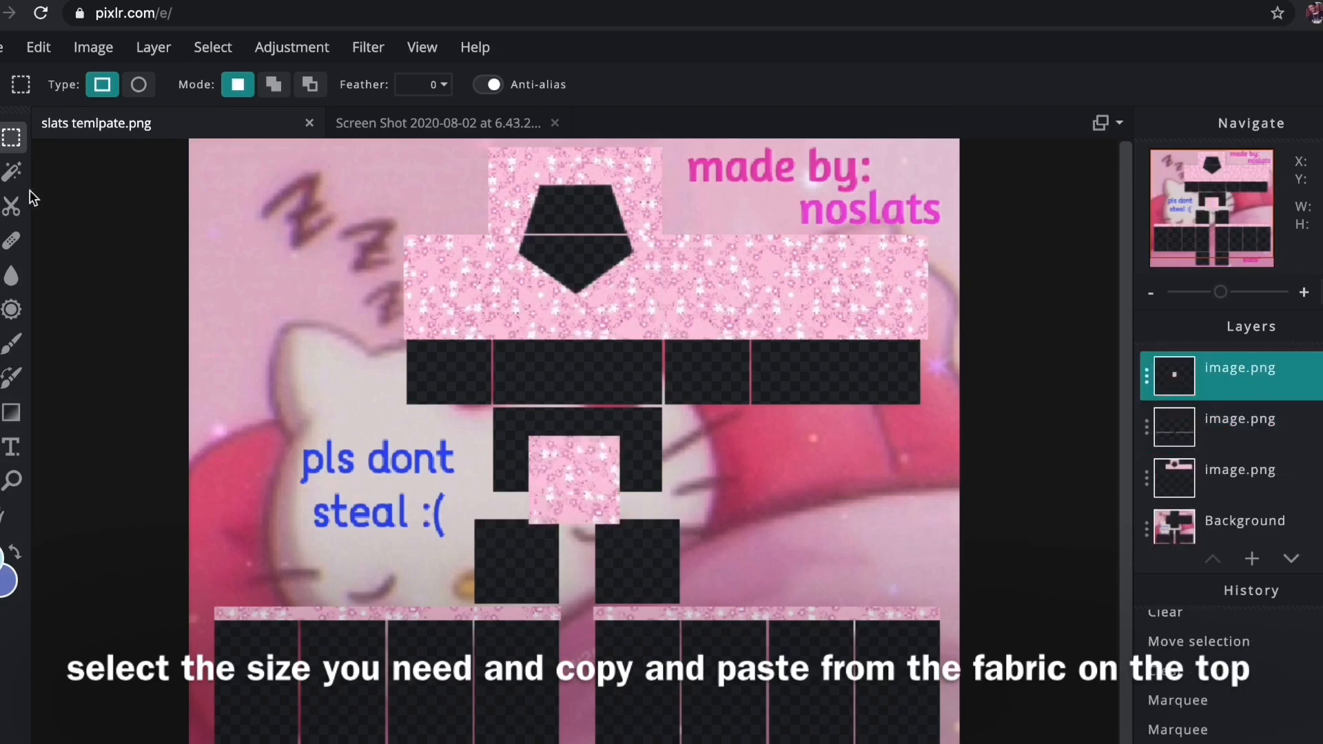
pyautogui.press('v')
pyautogui.moveTo(541, 547); pyautogui.dragTo(532, 560)
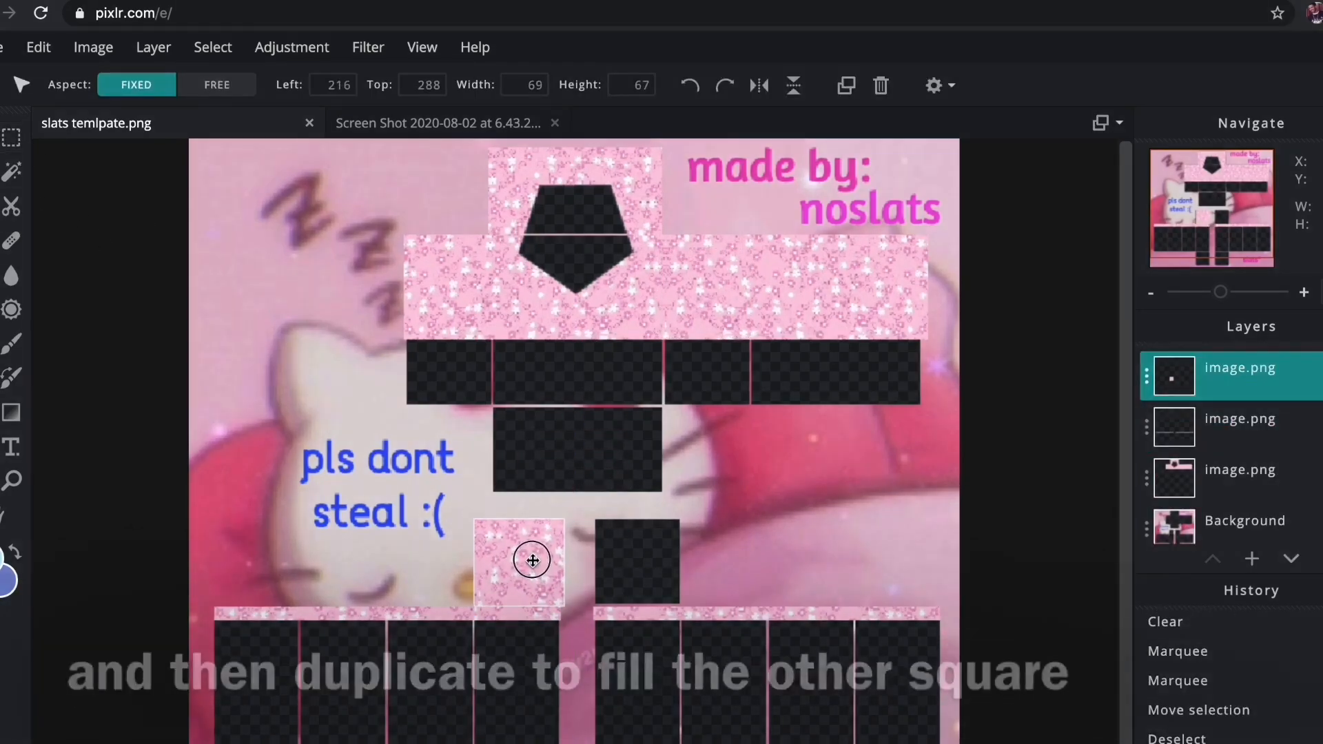
pyautogui.click(637, 484)
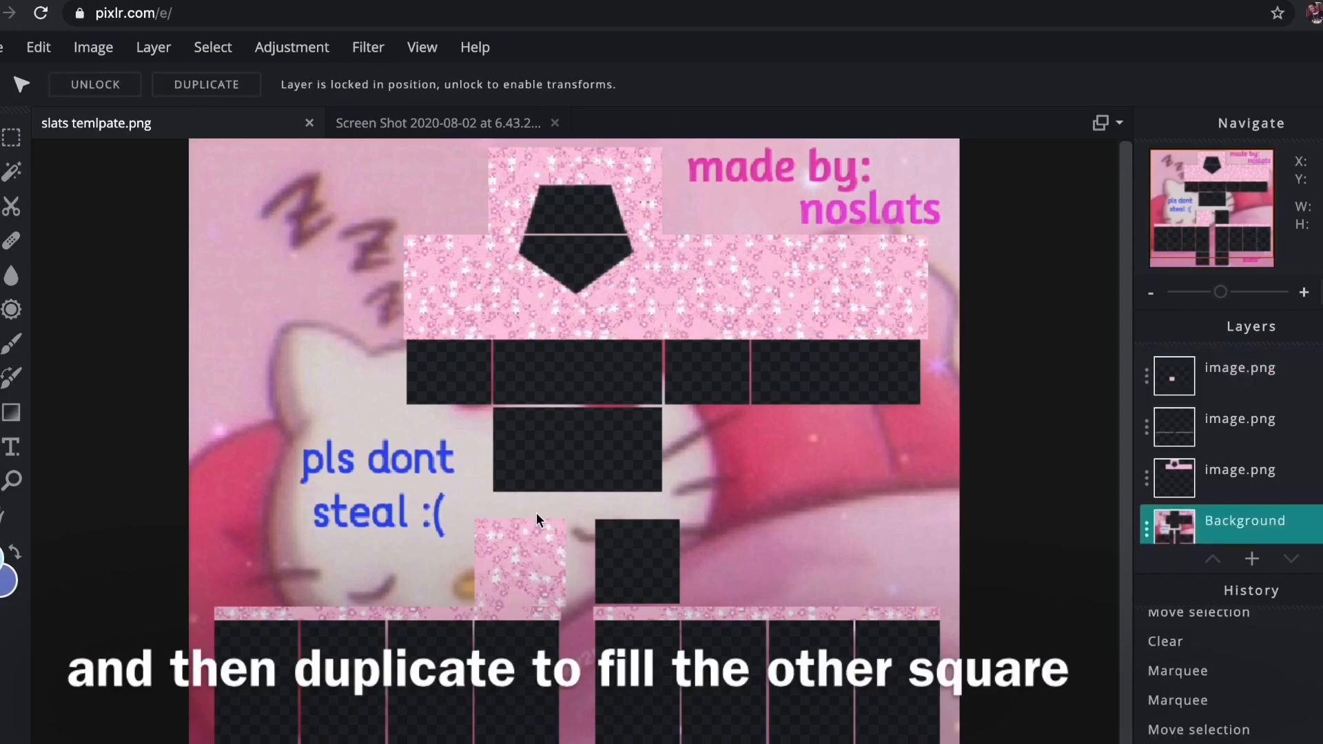
# Duplicate the fabric square onto the other arm's top square and merge the two square layers
pyautogui.moveTo(517, 581); pyautogui.dragTo(638, 557)
pyautogui.click(846, 86)
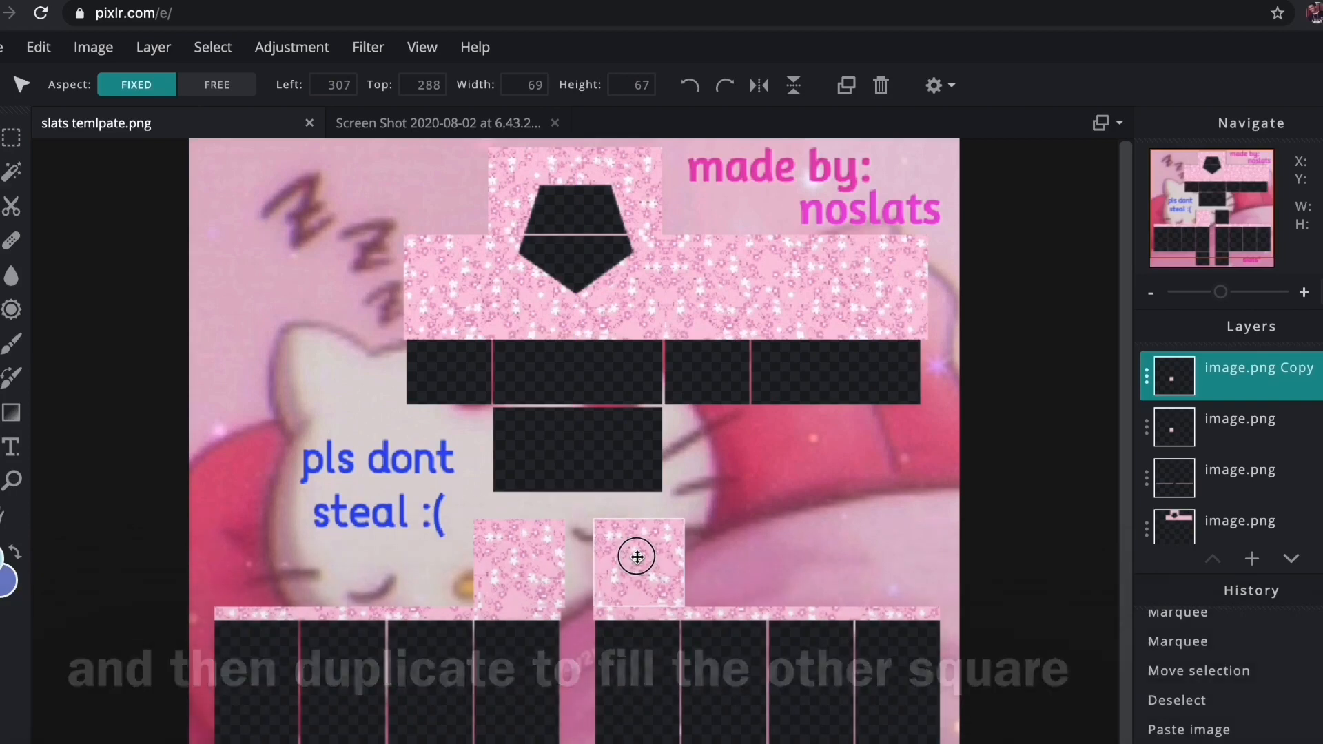
pyautogui.click(759, 85)
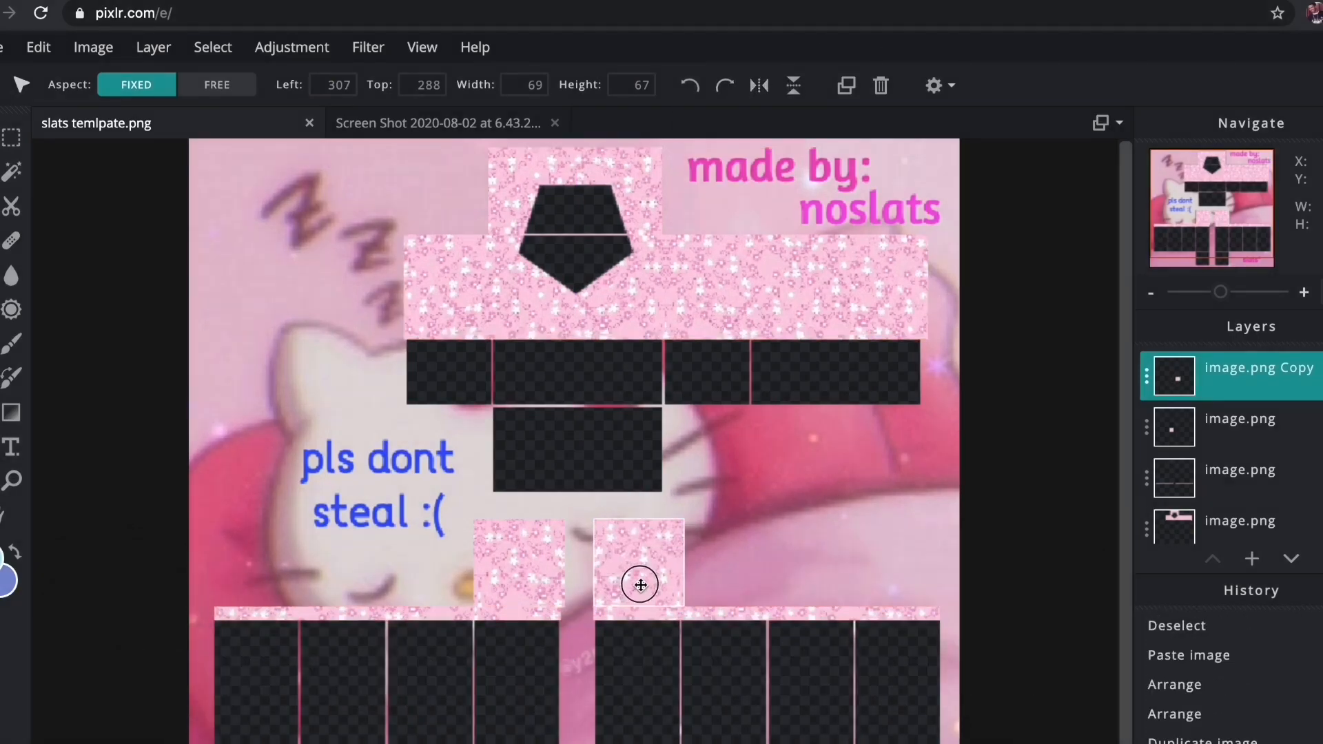
pyautogui.click(697, 564)
pyautogui.click(638, 555)
pyautogui.moveTo(638, 555); pyautogui.dragTo(644, 563)
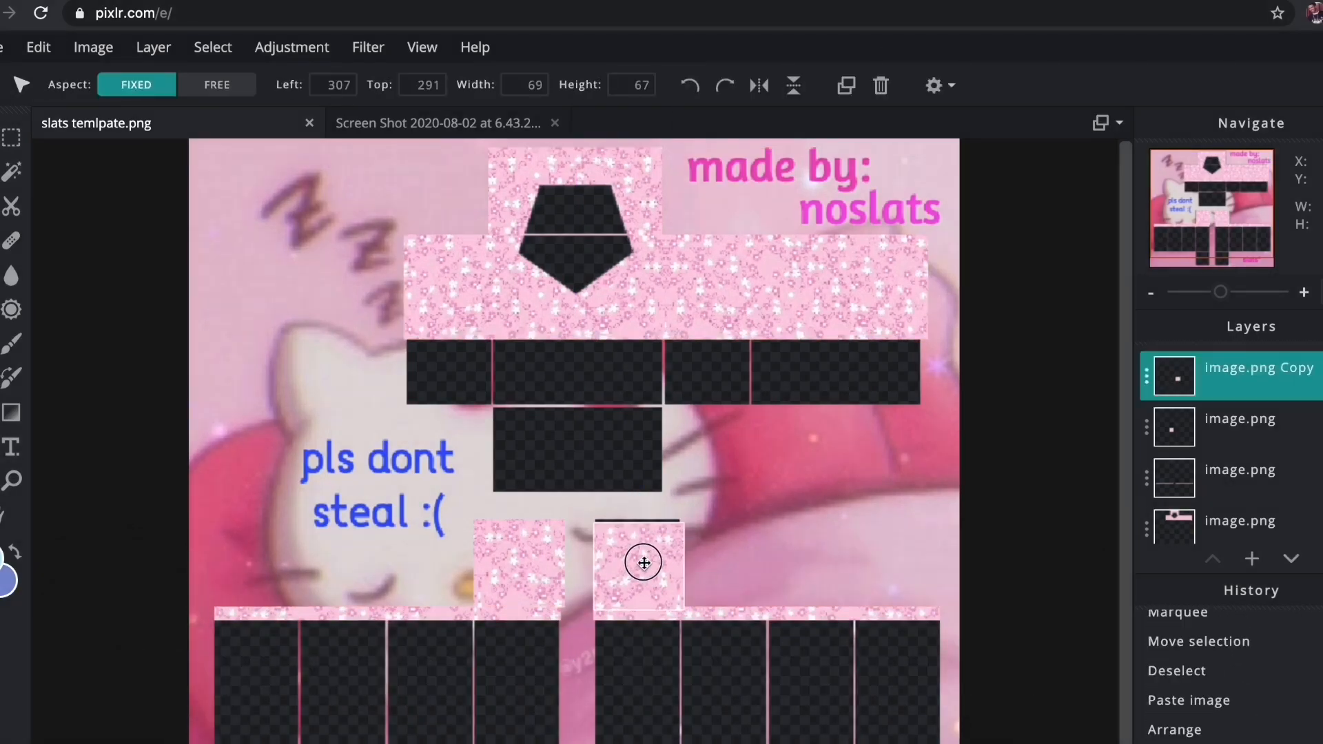
pyautogui.click(731, 538)
pyautogui.click(1252, 383)
pyautogui.hotkey('ctrl', 'e')
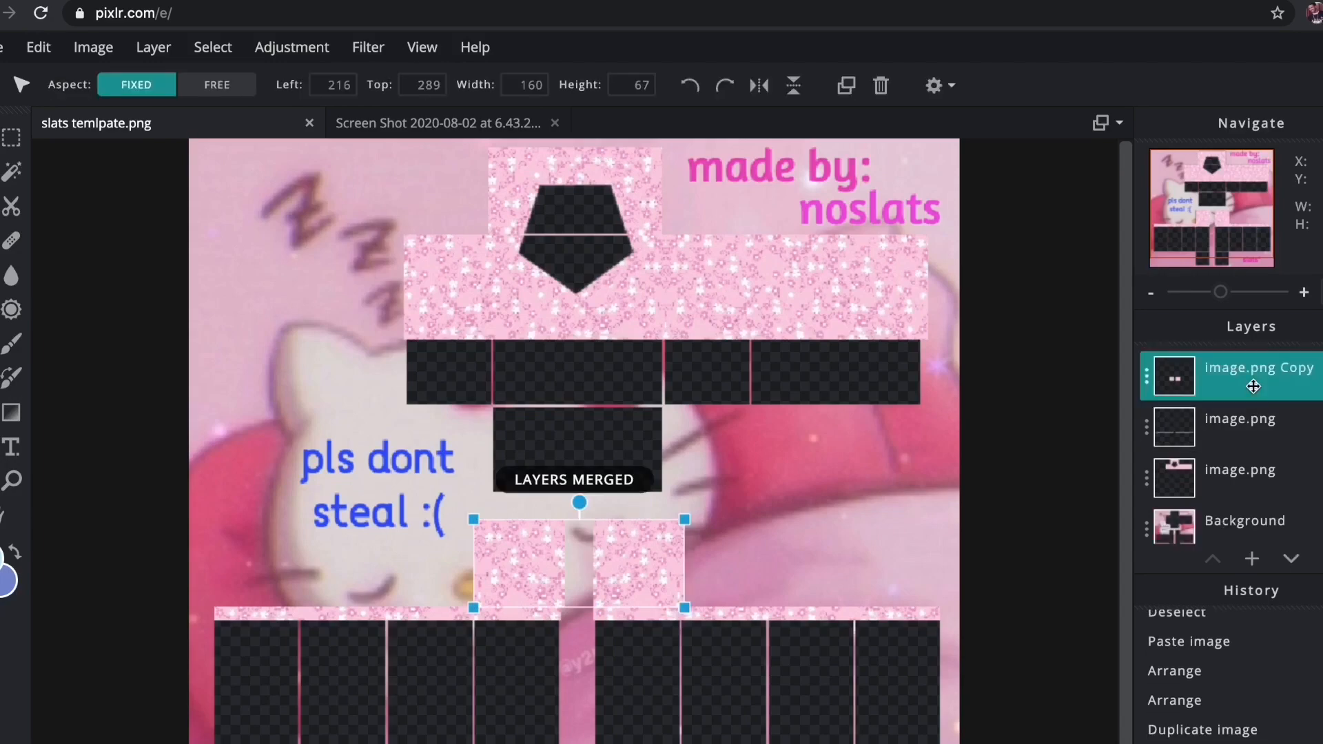
pyautogui.click(945, 441)
# Cut a curved arch out of the shirt layer's lower front edge, directly below the neck hole's tip, using the Bezier lasso
pyautogui.click(1272, 488)
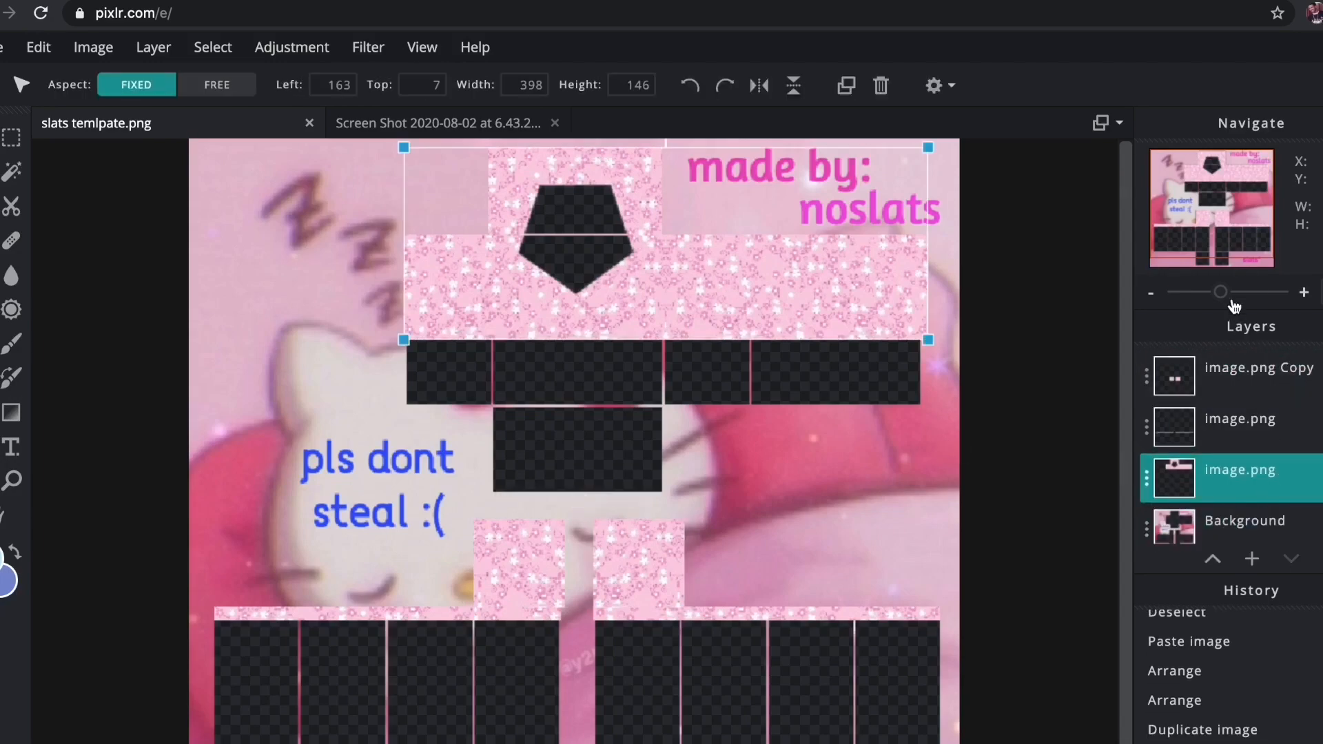
pyautogui.click(1236, 298)
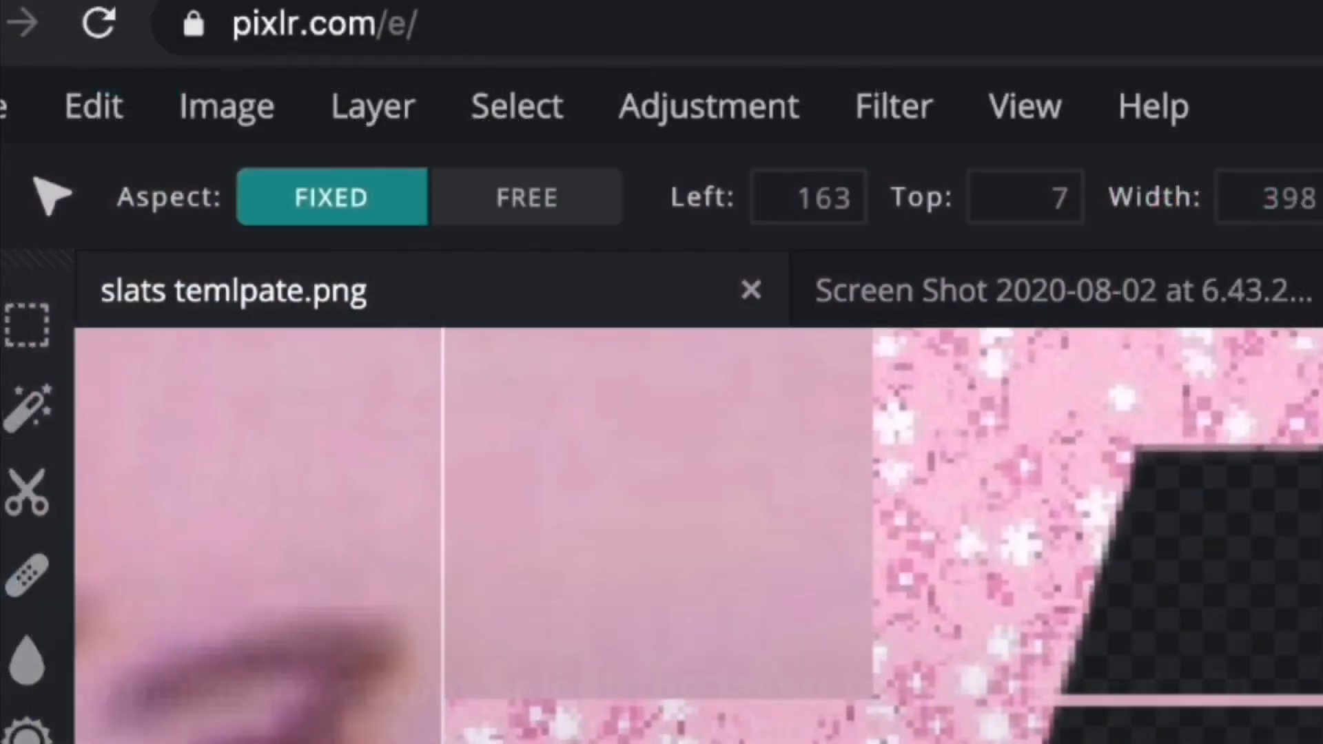
pyautogui.hscroll(-1, 574, 441)
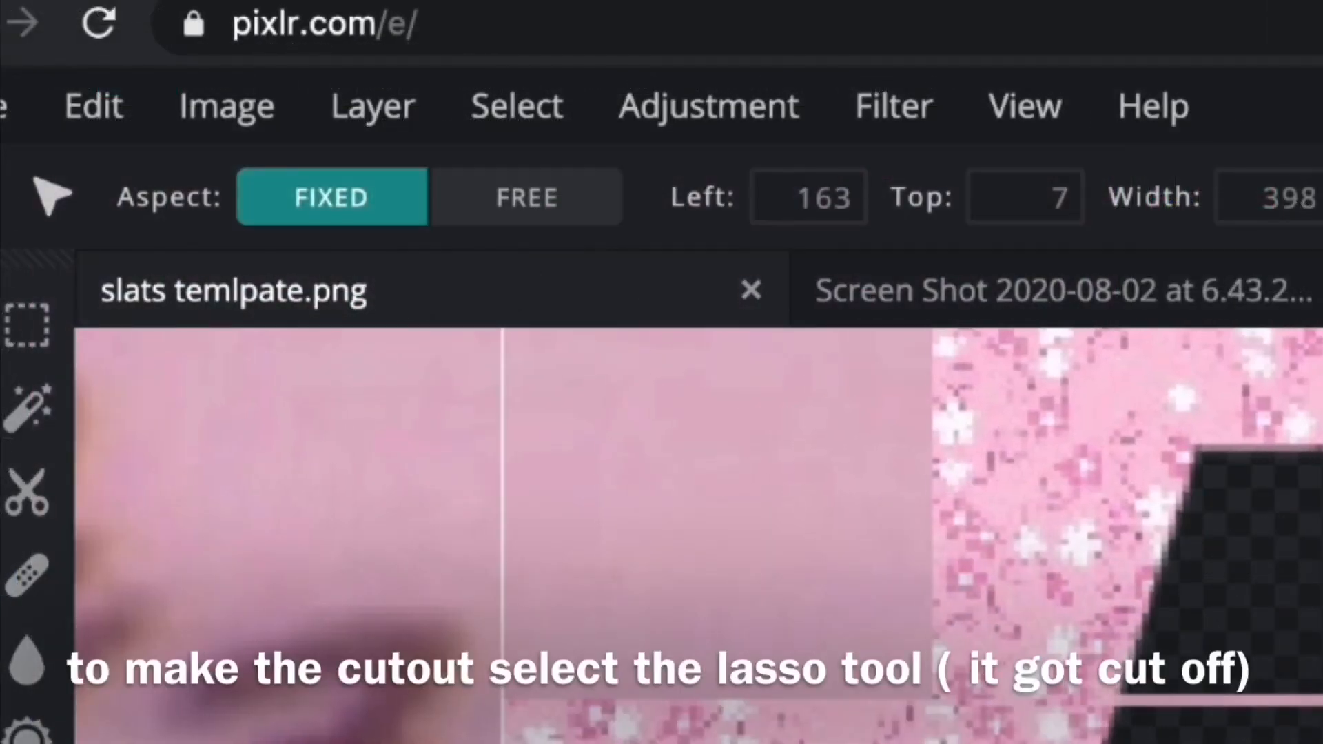
pyautogui.click(1, 396)
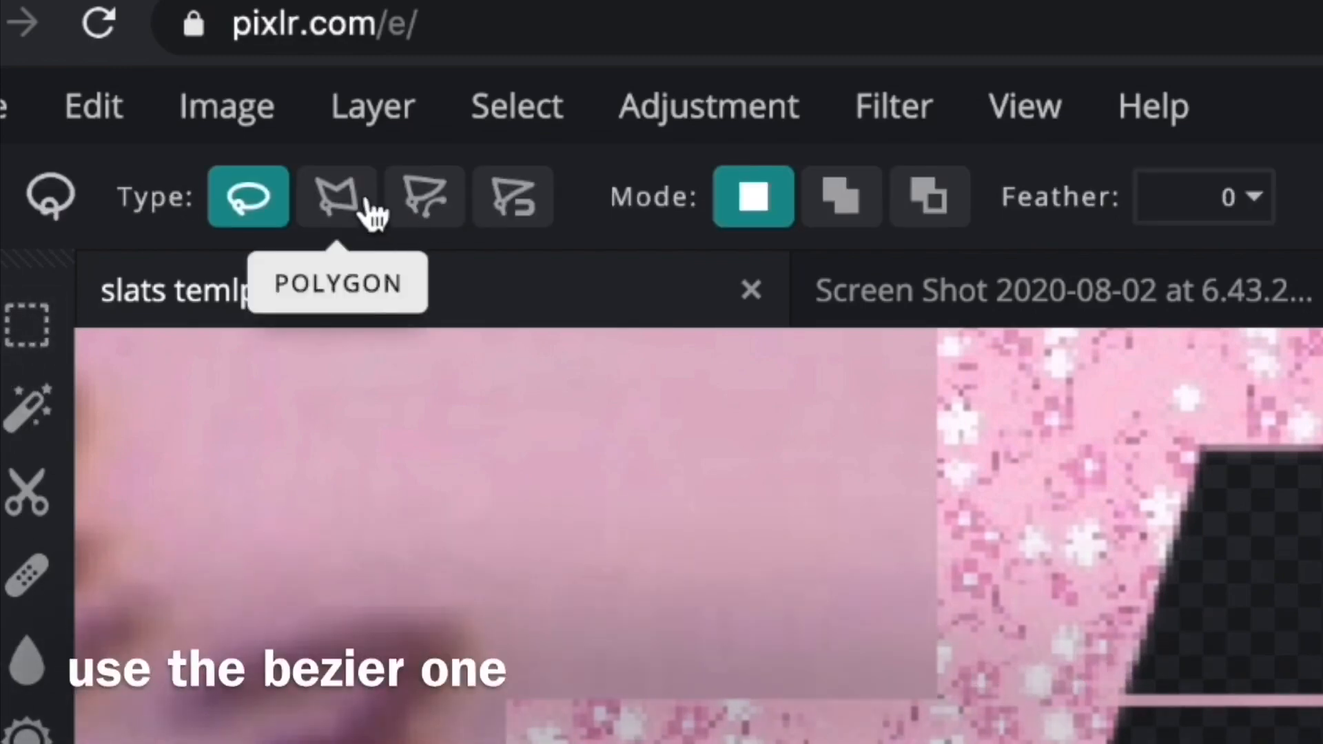
pyautogui.click(425, 200)
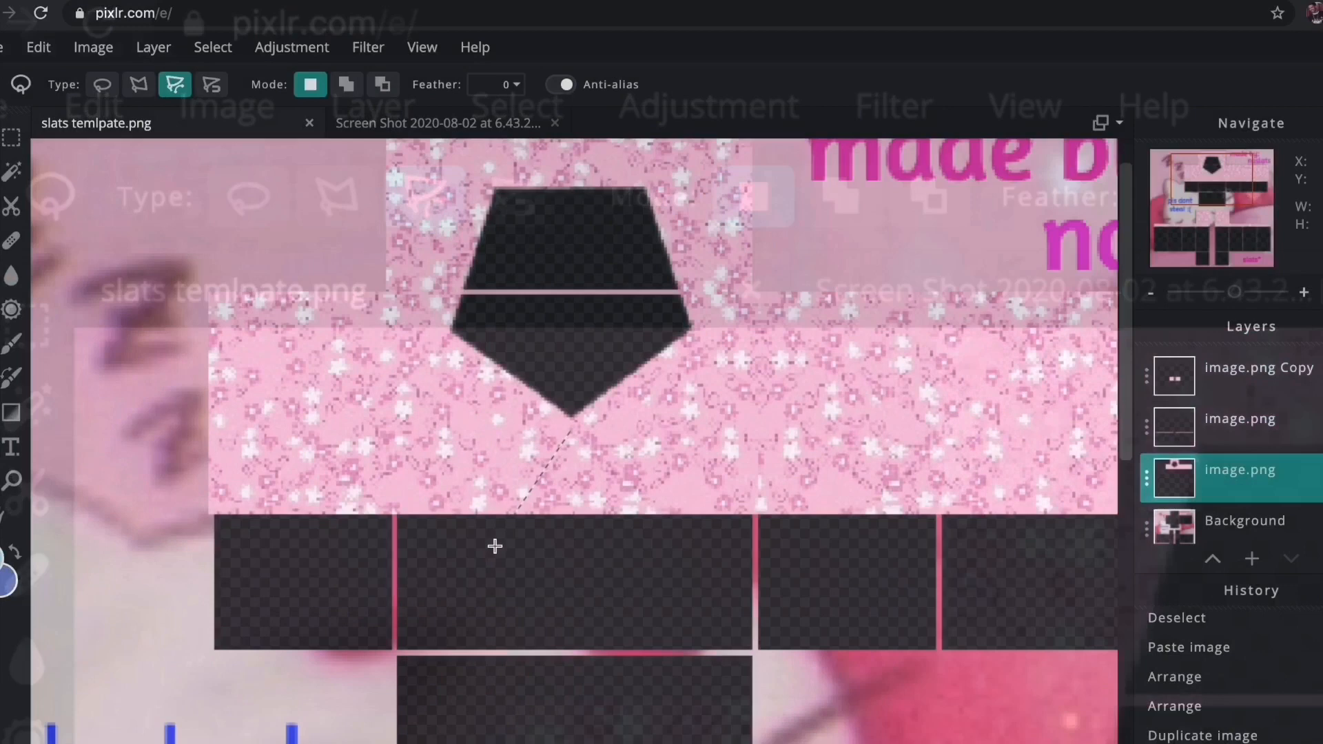
pyautogui.click(572, 417)
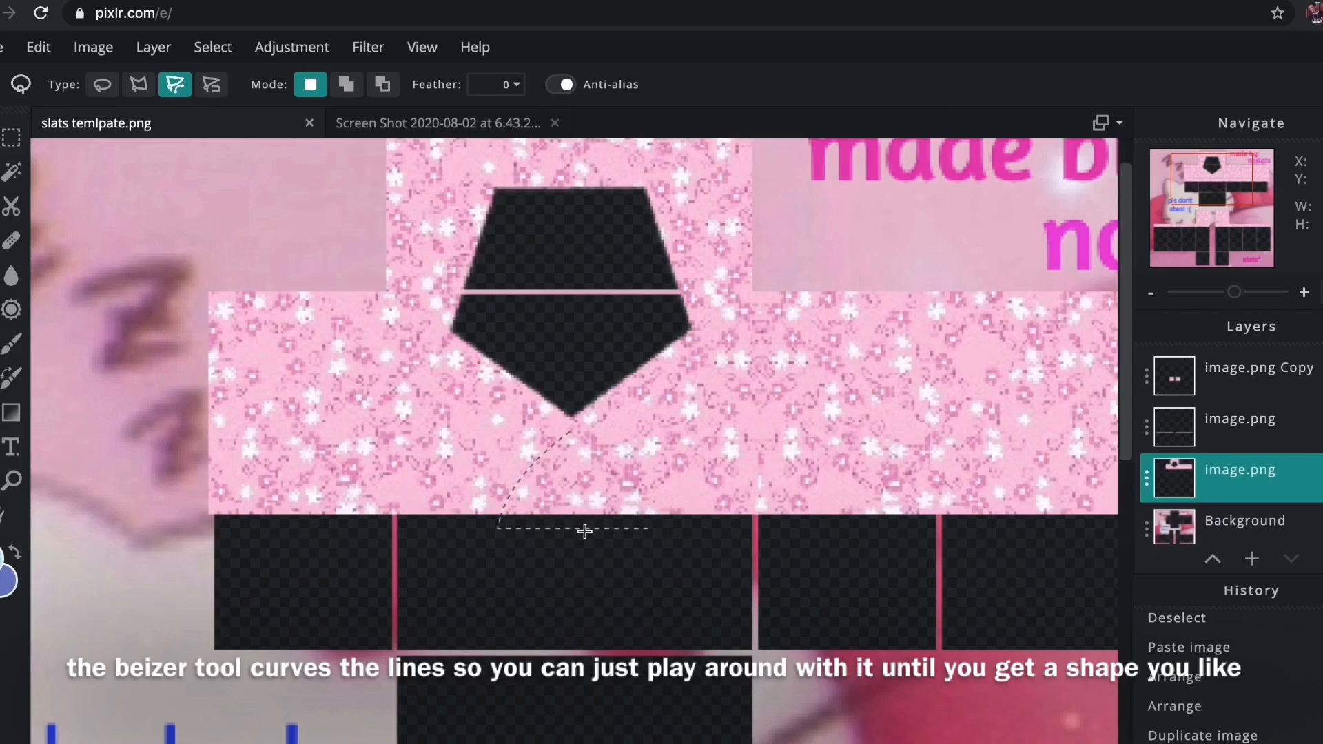
pyautogui.doubleClick(640, 470)
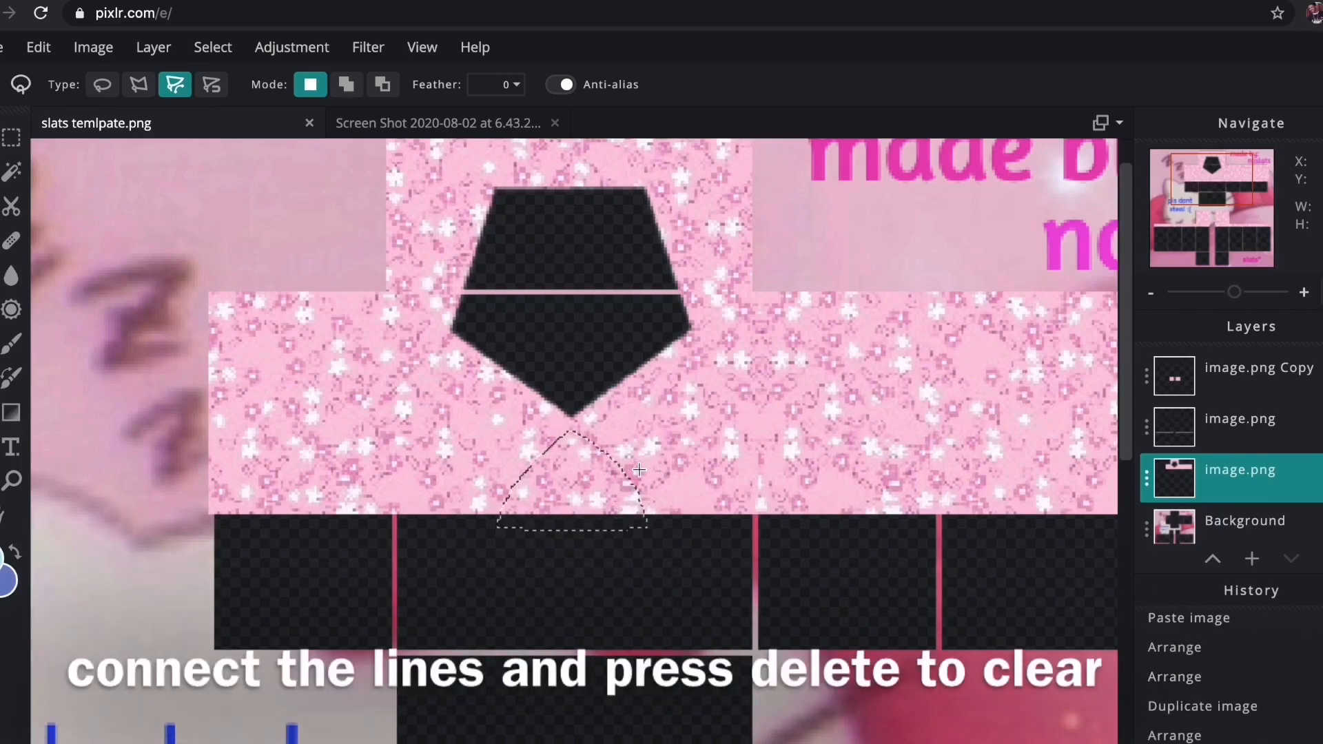
pyautogui.press('Delete')
pyautogui.click(569, 609)
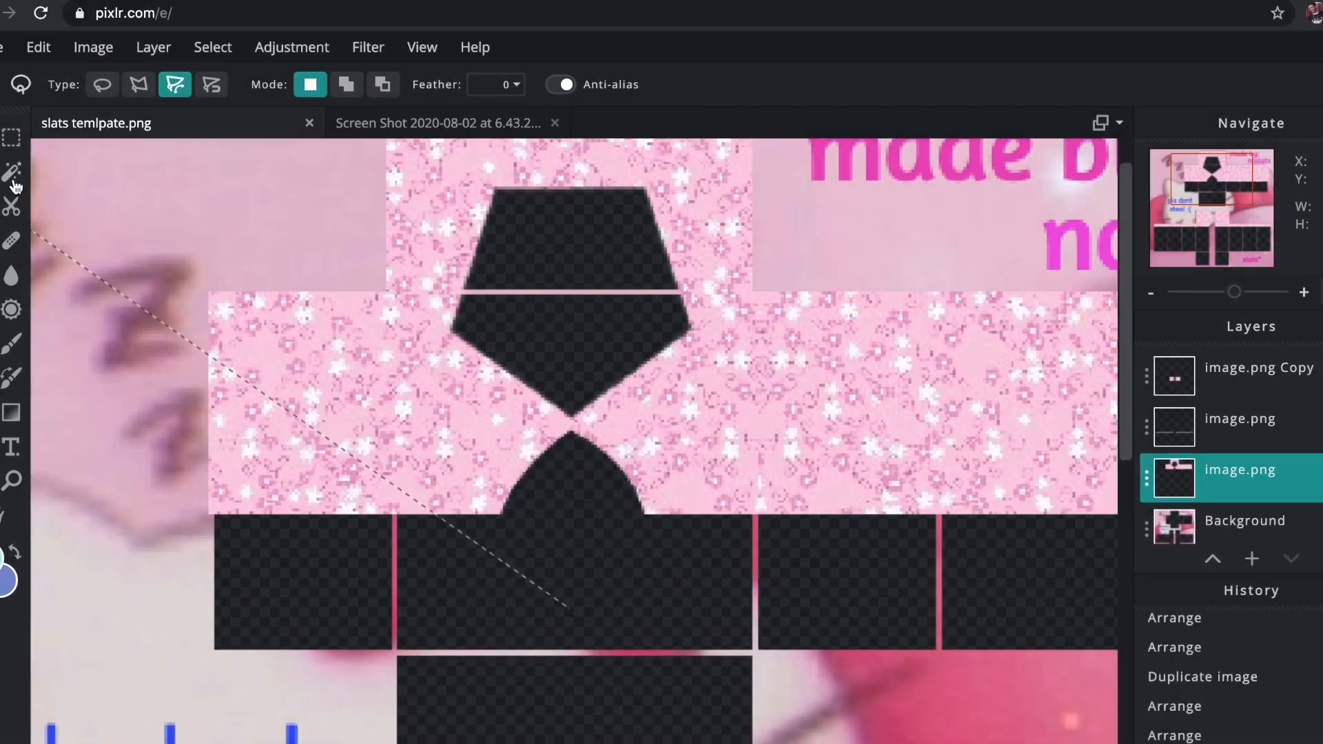
pyautogui.click(15, 142)
pyautogui.press('v')
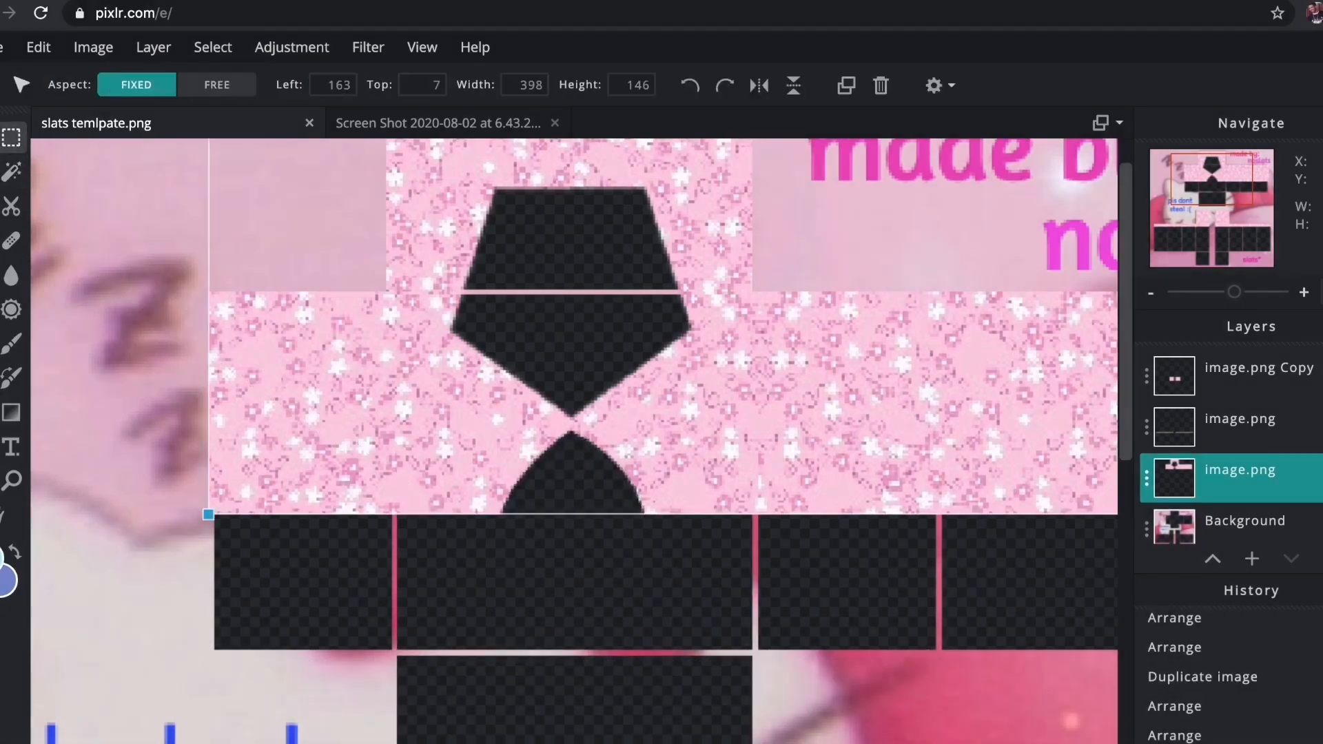
# Copy the right half of the front cutout area, 46 × 79 px, paste it, flip it horizontally, and align it over the left half
pyautogui.click(11, 138)
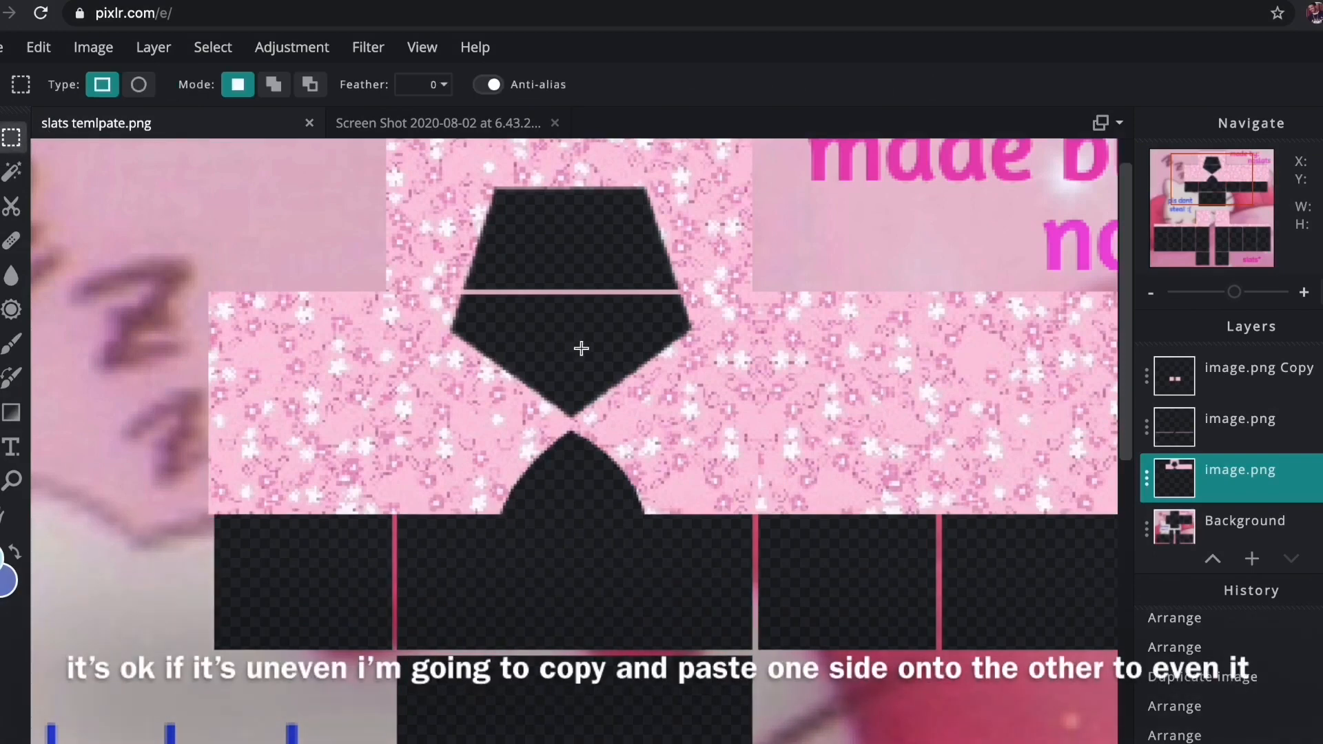
pyautogui.moveTo(566, 295); pyautogui.dragTo(742, 549)
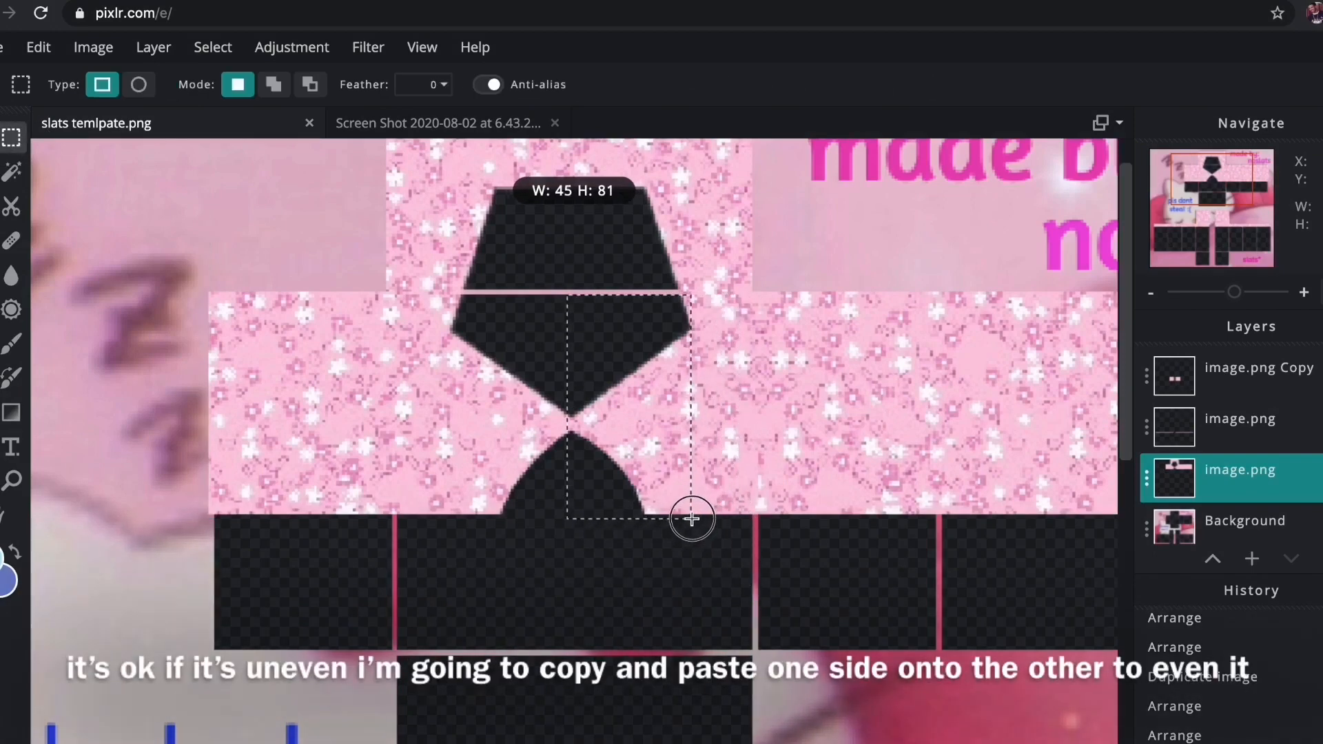
pyautogui.moveTo(692, 516); pyautogui.dragTo(693, 517)
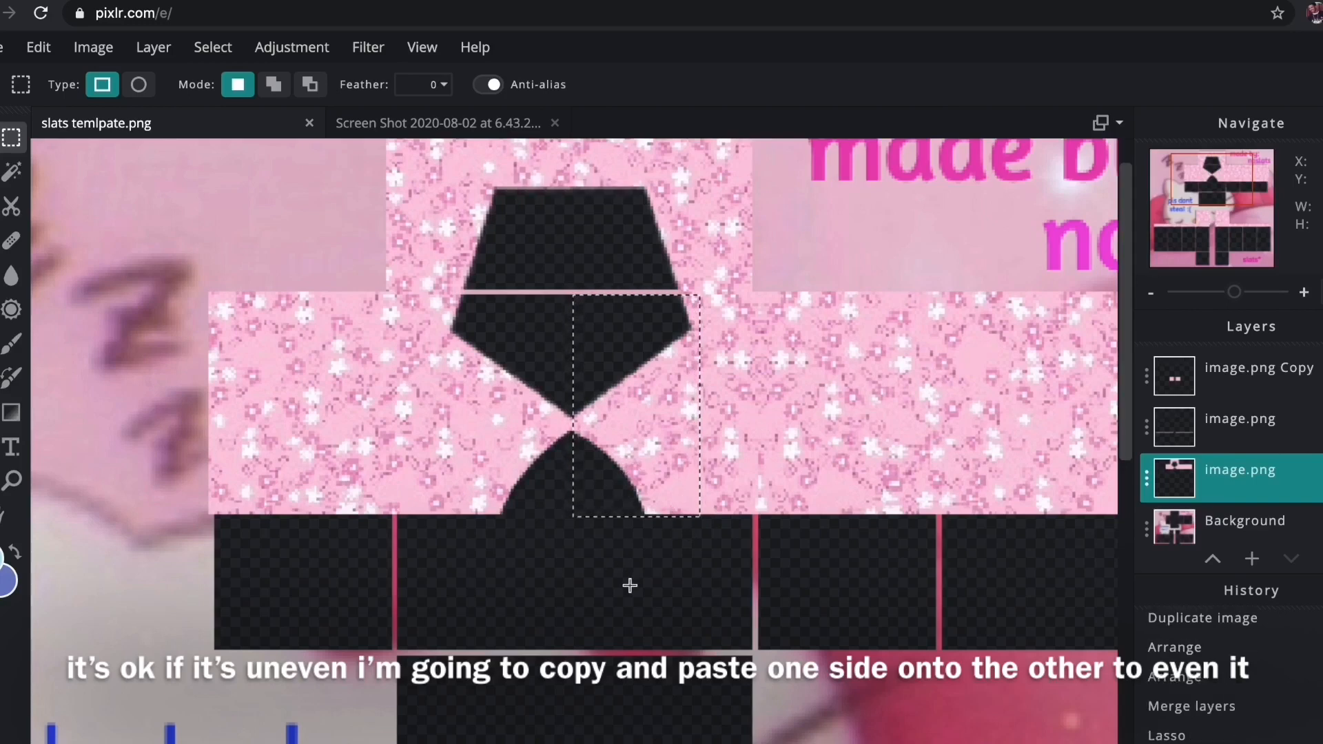
pyautogui.hotkey('ctrl', 'v')
pyautogui.press('v')
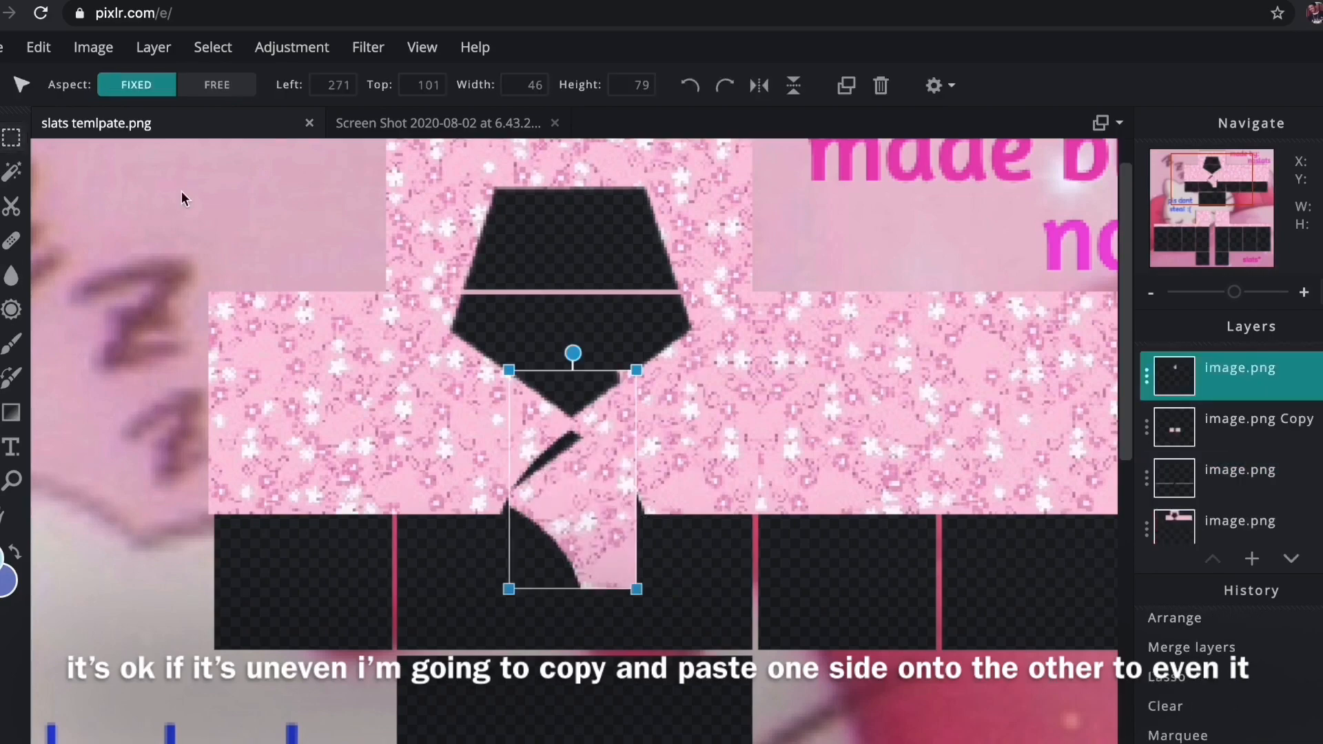
pyautogui.click(759, 85)
pyautogui.moveTo(606, 509); pyautogui.dragTo(530, 444)
pyautogui.click(588, 627)
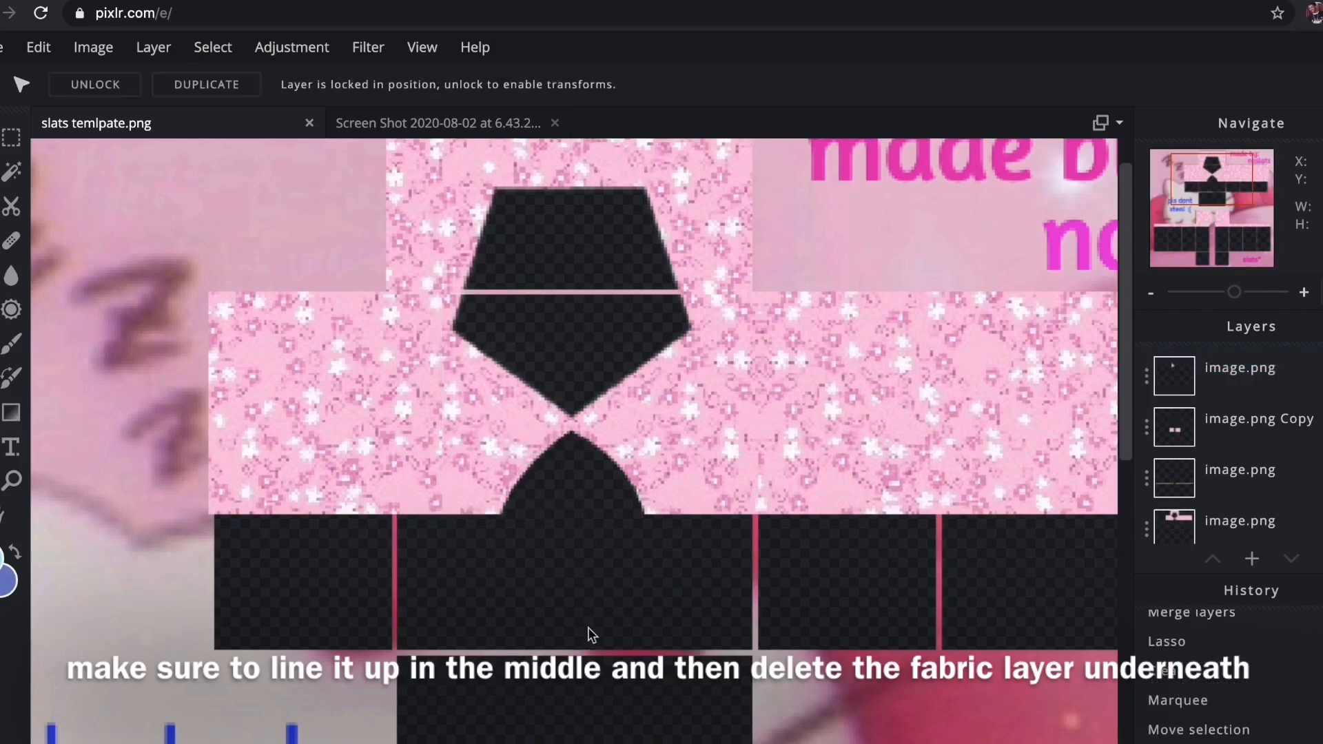
# Clear the original shirt fabric beneath the mirrored half so the left side of the arch matches the right
pyautogui.click(1218, 542)
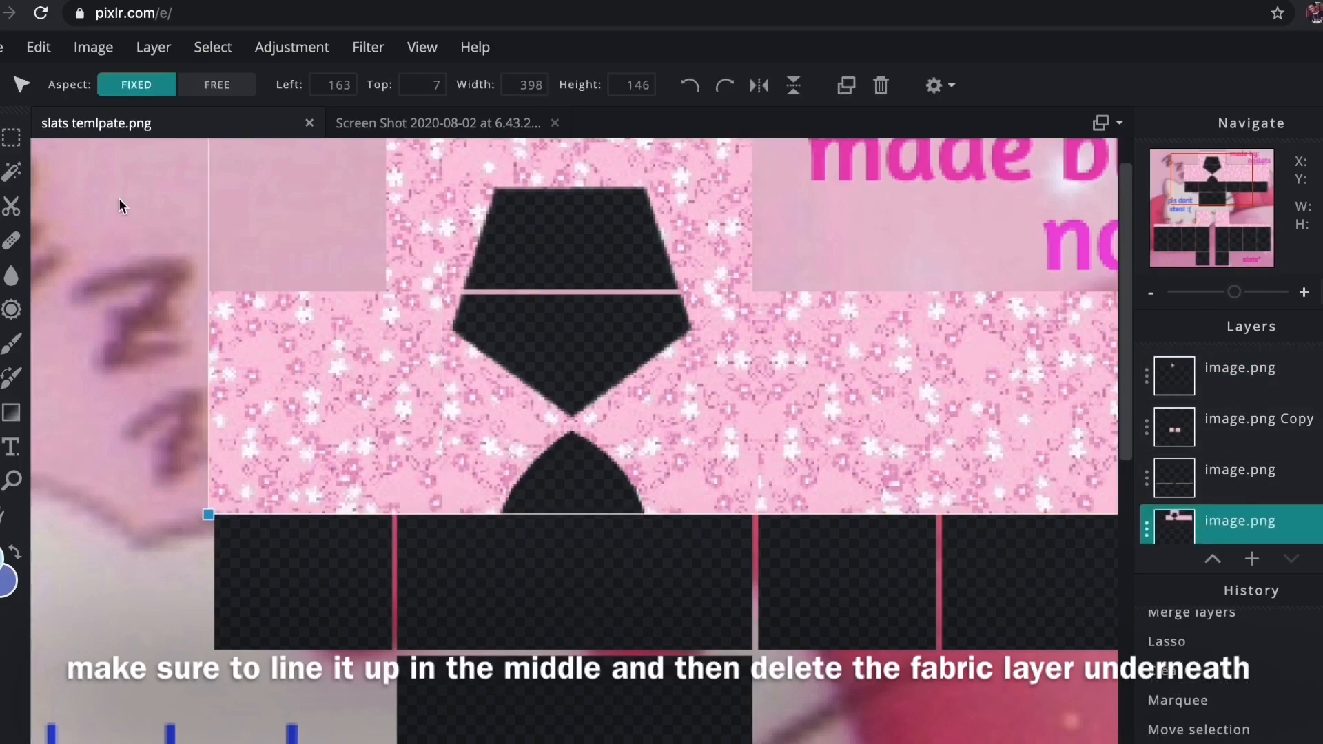
pyautogui.click(15, 142)
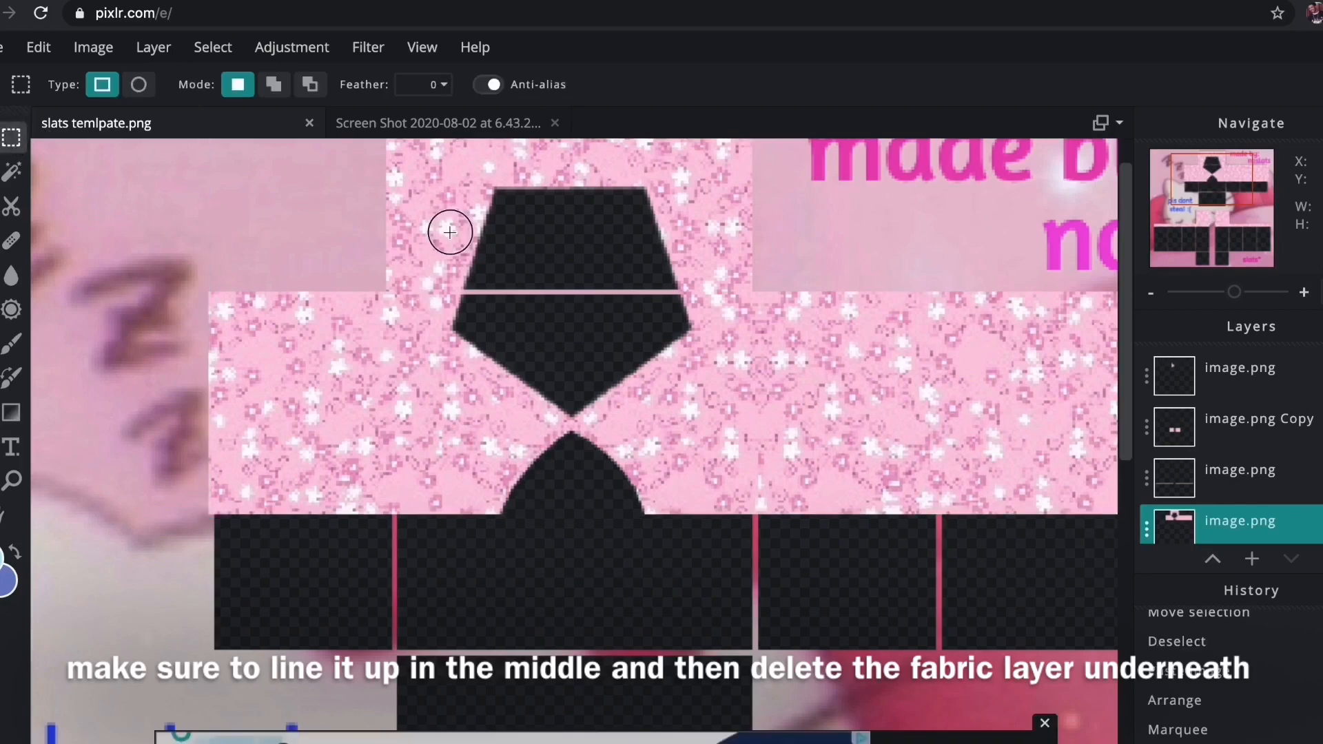
pyautogui.moveTo(448, 232)
pyautogui.mouseDown()
pyautogui.moveTo(543, 575)
pyautogui.moveTo(563, 564)
pyautogui.mouseUp()
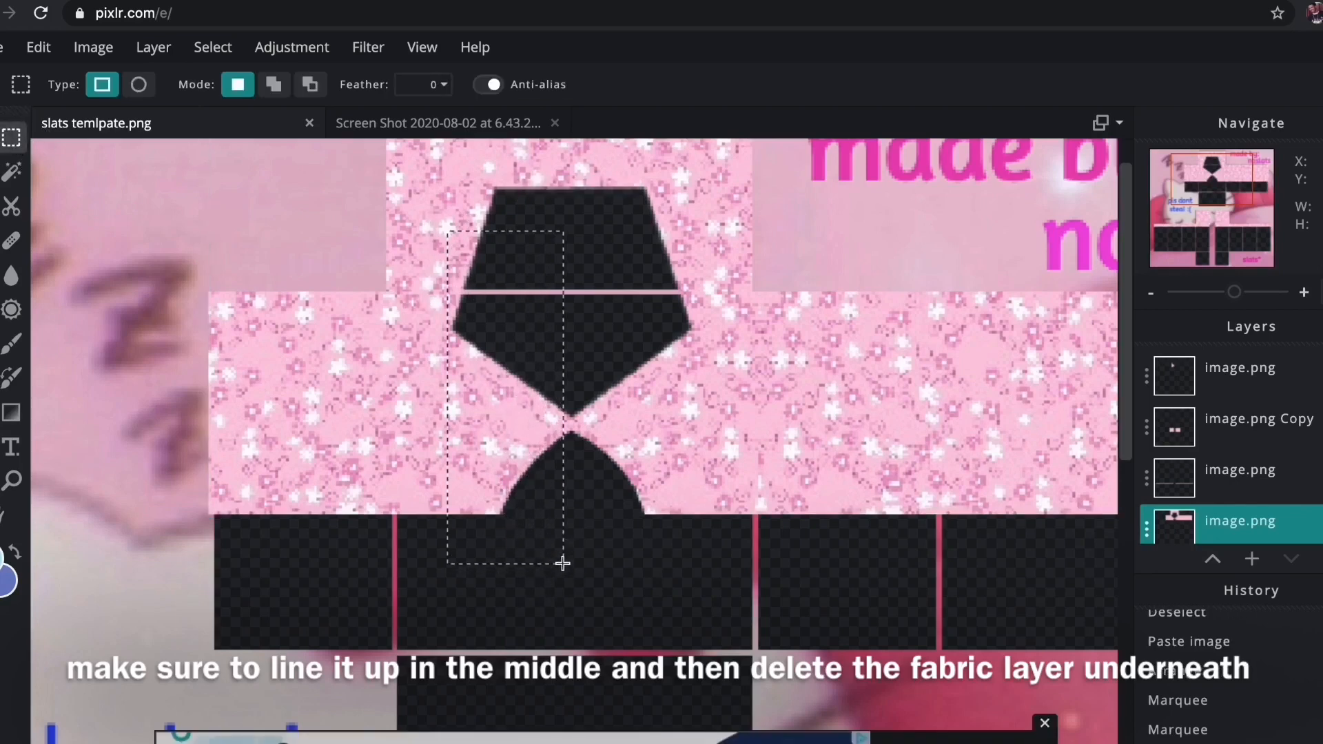
pyautogui.press('Delete')
pyautogui.hotkey('ctrl', 'z')
pyautogui.moveTo(497, 378); pyautogui.dragTo(497, 481)
pyautogui.press('Delete')
pyautogui.click(633, 579)
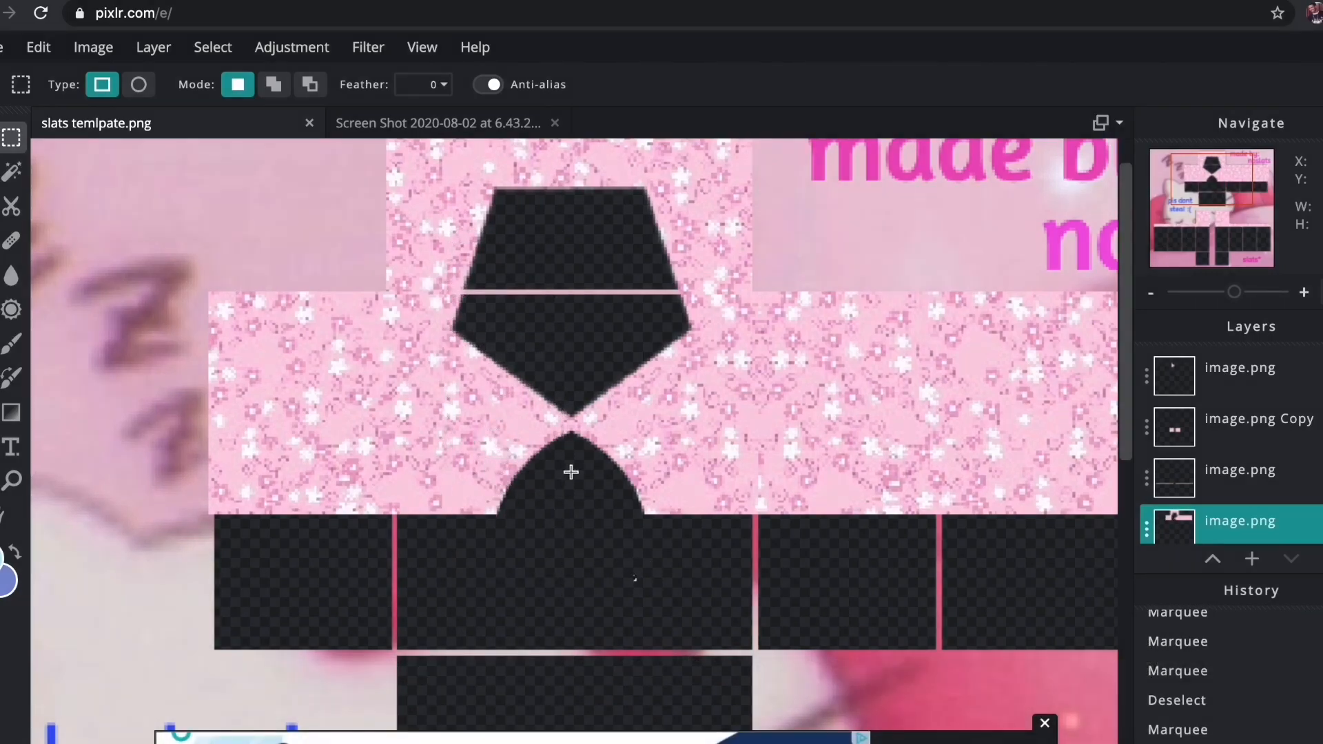
# Add the image bow (1).png as a new layer
pyautogui.press('v')
pyautogui.click(153, 47)
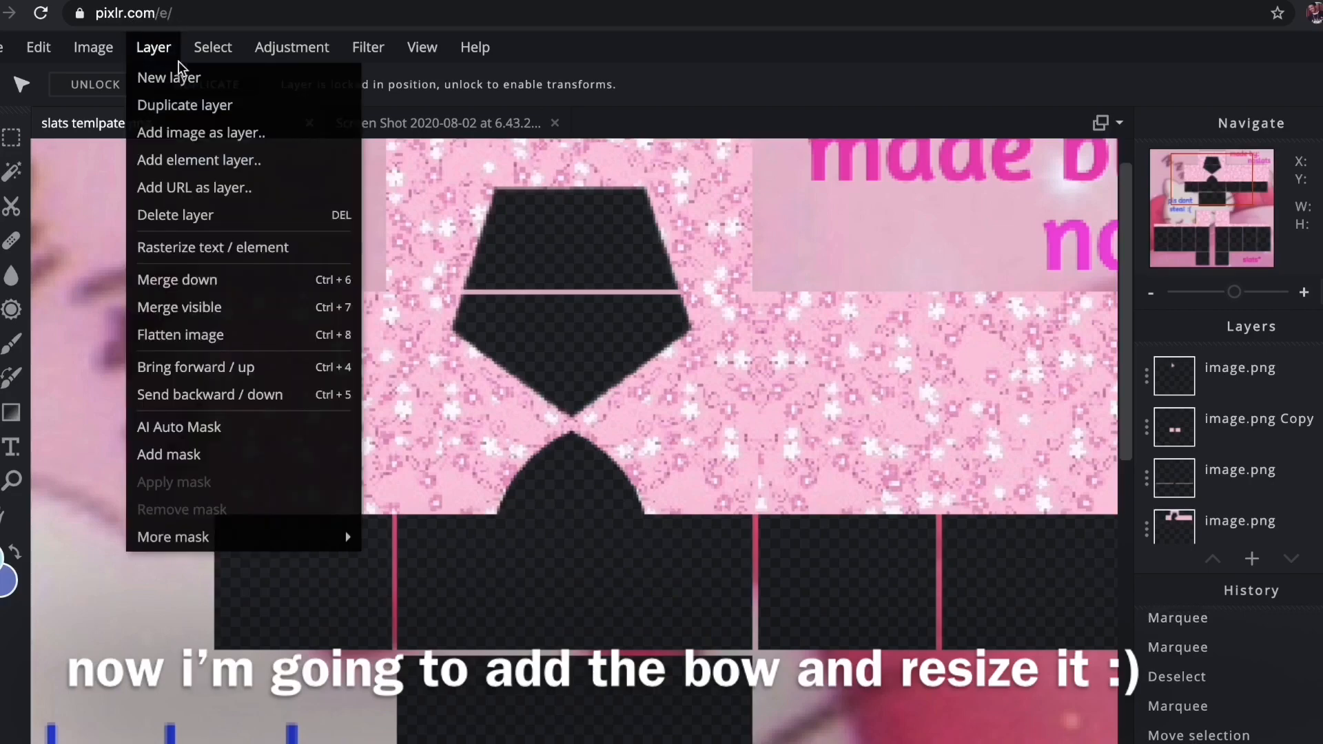
pyautogui.click(208, 134)
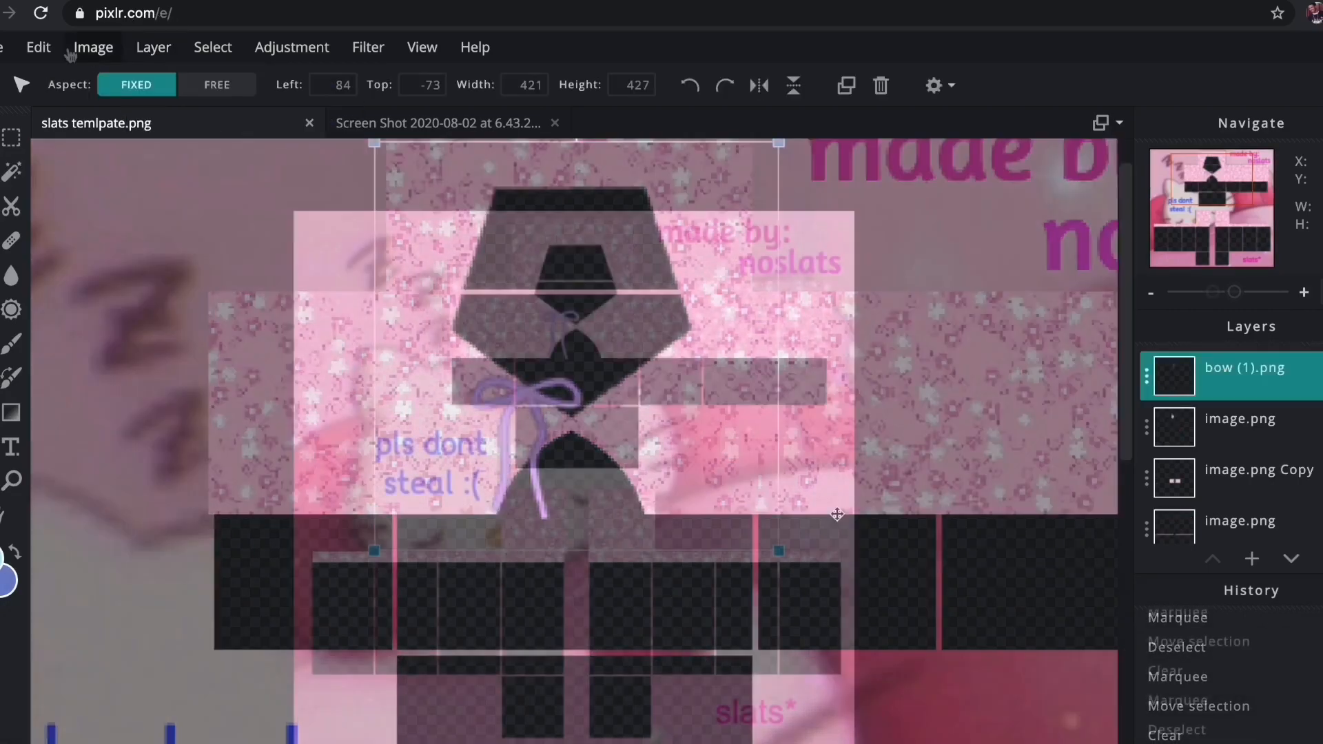
# Free transform the bow layer to 281 × 267 px and position the bow between the neck hole and the arch
pyautogui.click(38, 47)
pyautogui.click(105, 266)
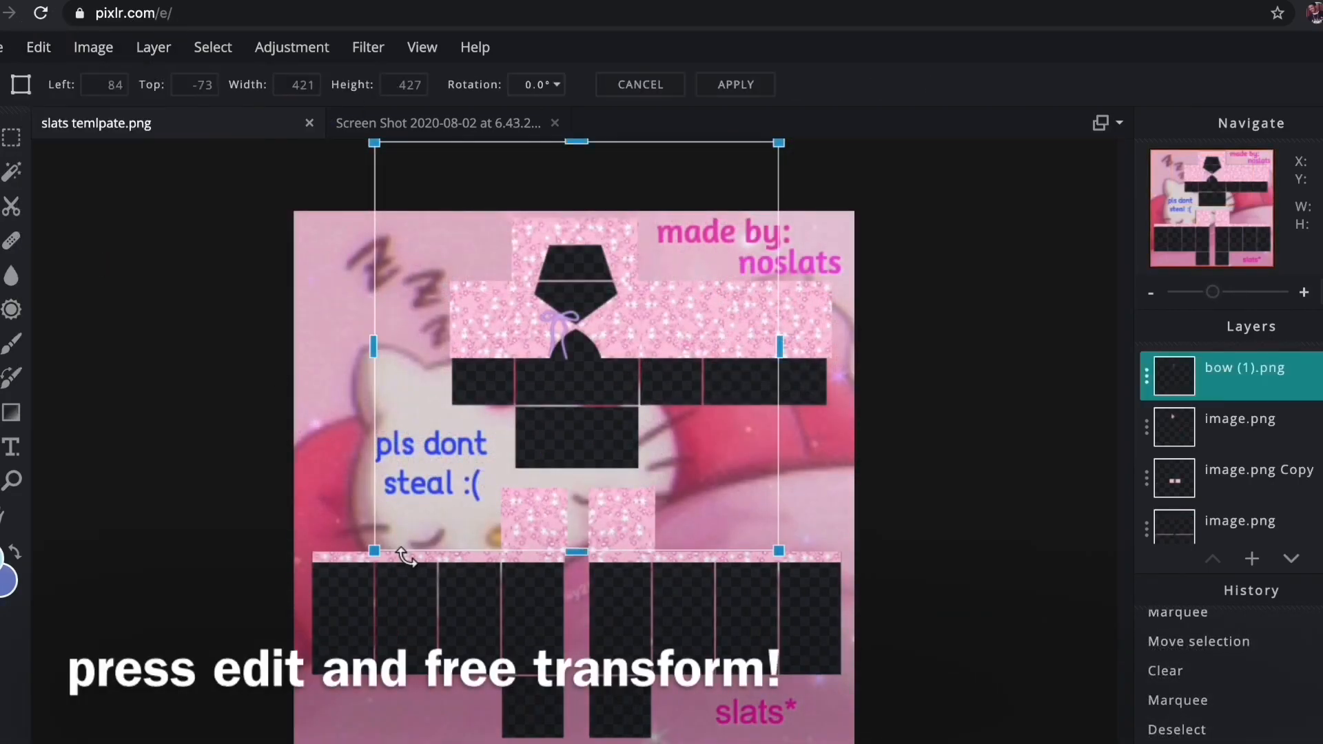
pyautogui.moveTo(375, 552); pyautogui.dragTo(510, 398)
pyautogui.moveTo(654, 275); pyautogui.dragTo(603, 340)
pyautogui.click(1226, 290)
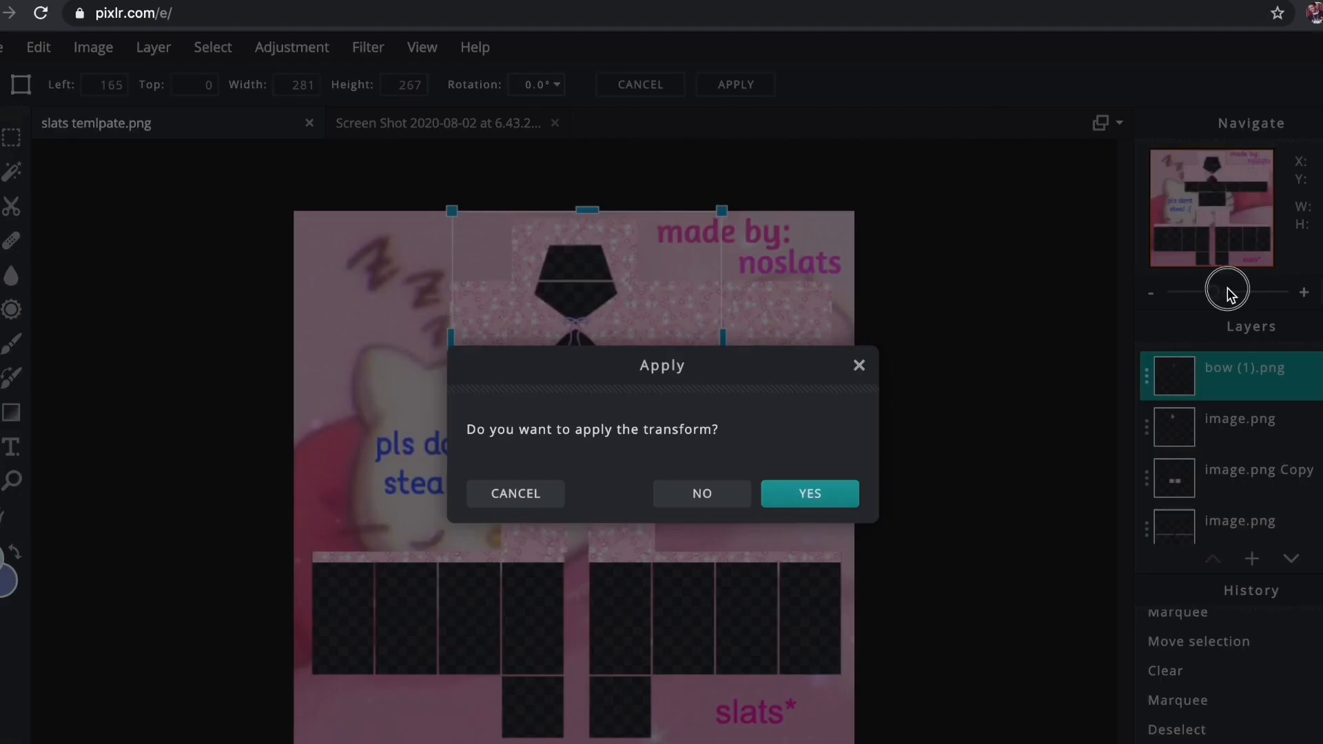
pyautogui.click(810, 493)
# Shrink the bow layer to 198 × 187 px with Free Transform and centre the bow where the neck hole and arch nearly meet
pyautogui.moveTo(1213, 290); pyautogui.dragTo(1226, 291)
pyautogui.click(39, 47)
pyautogui.click(63, 249)
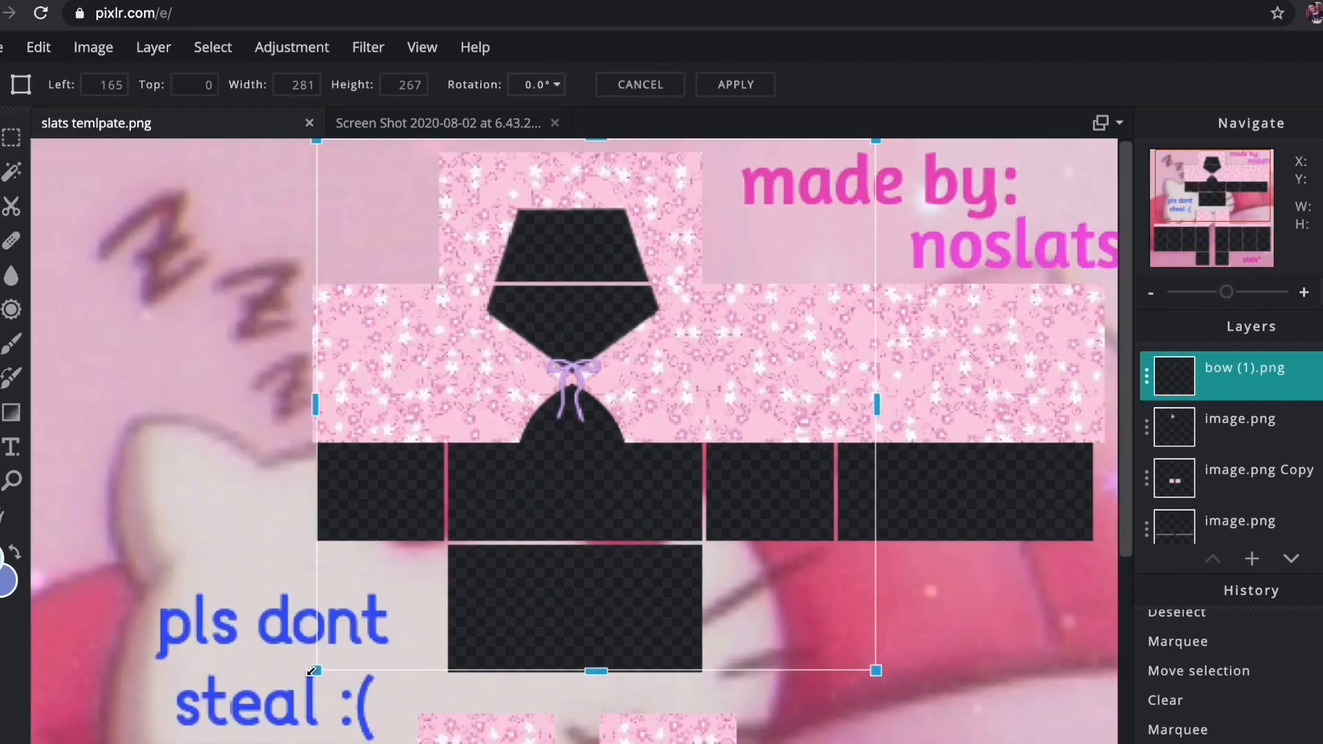
pyautogui.moveTo(312, 670); pyautogui.dragTo(414, 570)
pyautogui.moveTo(656, 354); pyautogui.dragTo(601, 411)
pyautogui.moveTo(363, 627); pyautogui.dragTo(441, 572)
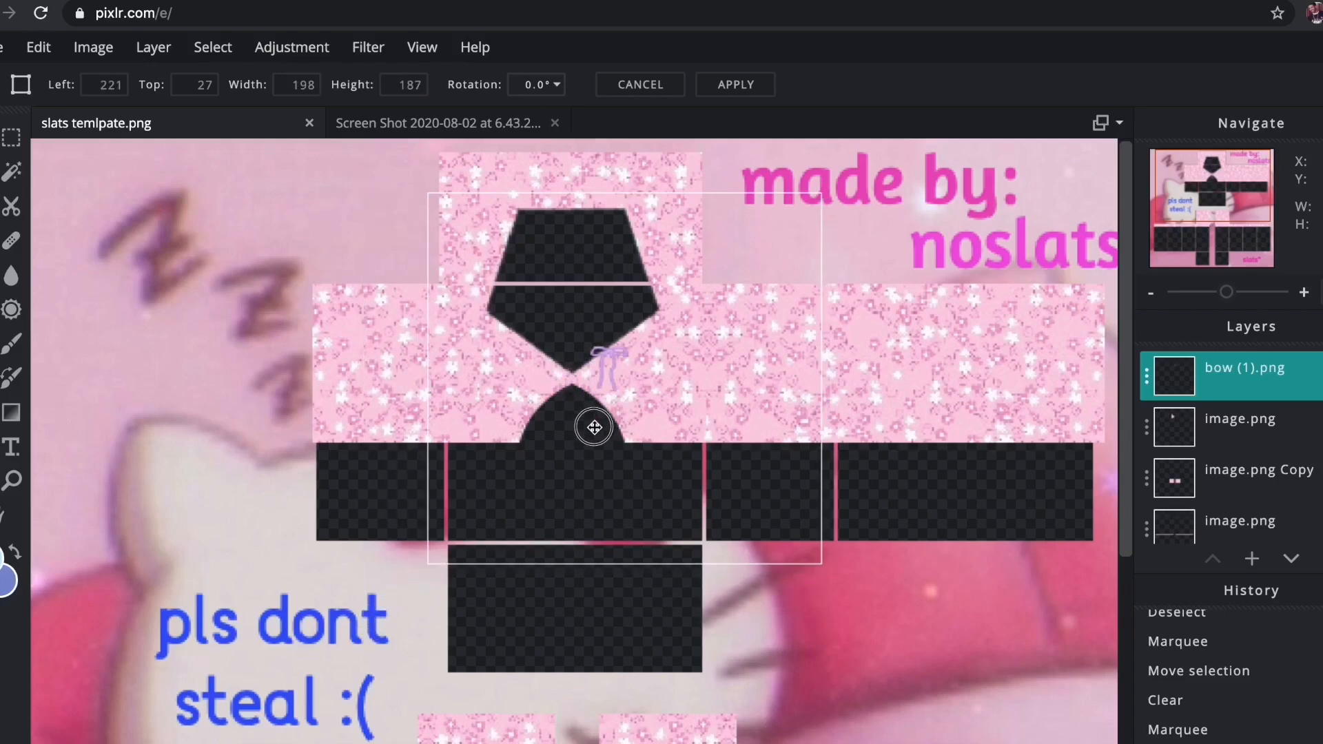
pyautogui.moveTo(593, 425); pyautogui.dragTo(584, 439)
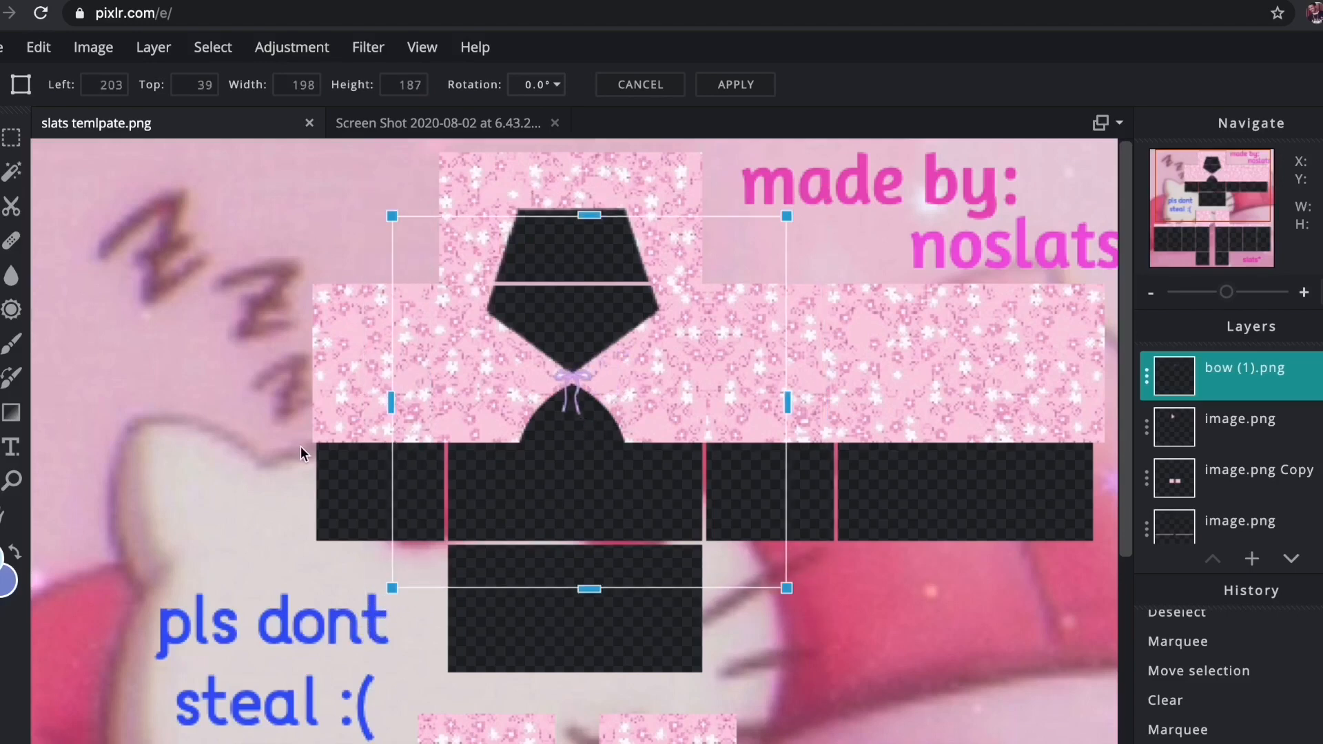
pyautogui.press('v')
pyautogui.click(810, 493)
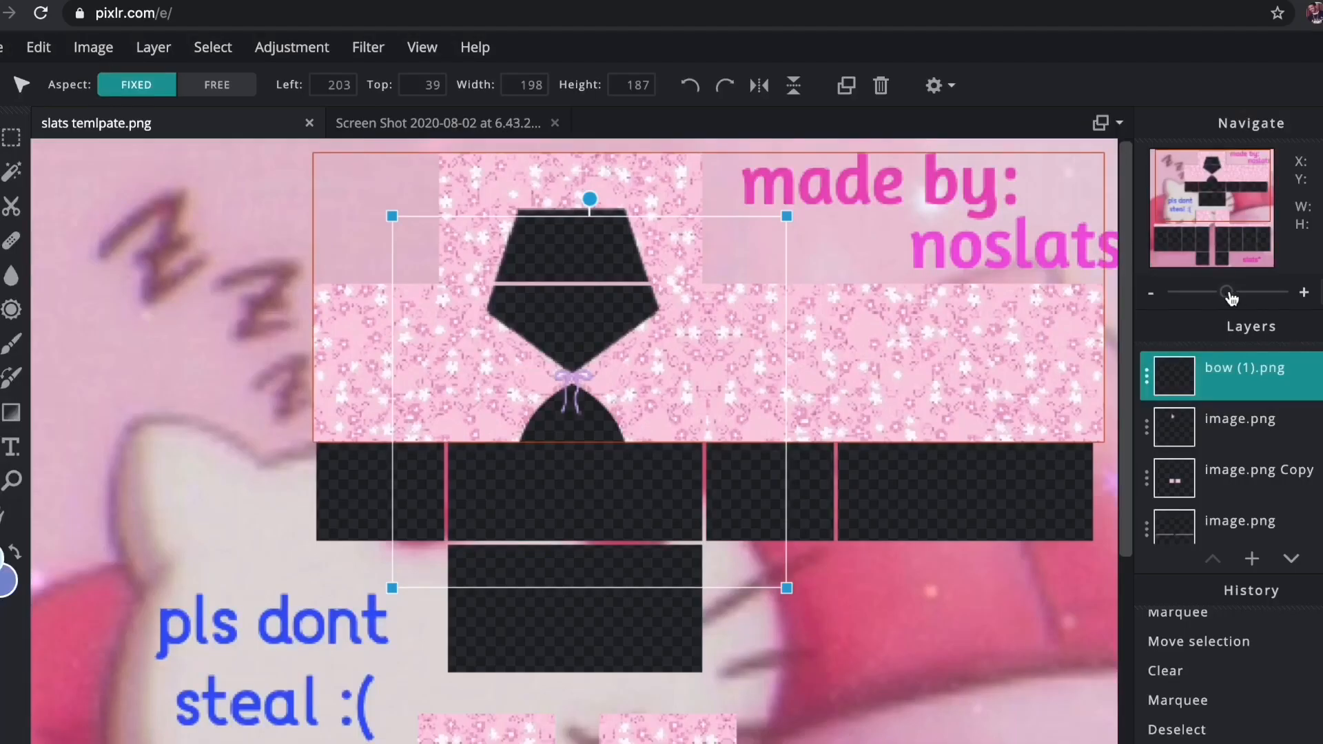
# Recolour the bow layer pink with Hue & saturation, setting hue to about 52 and saturation to 37 and adjusting its lightness
pyautogui.moveTo(1225, 292); pyautogui.dragTo(1251, 296)
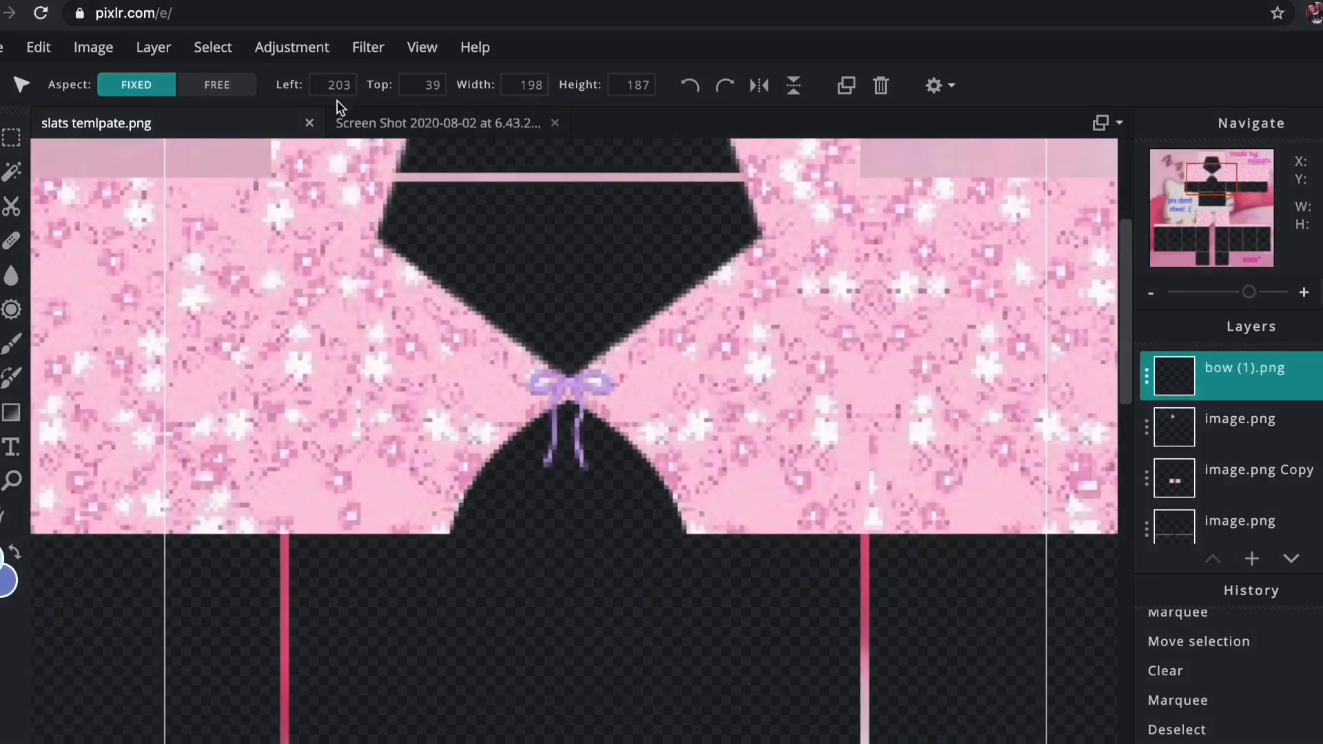
pyautogui.click(256, 48)
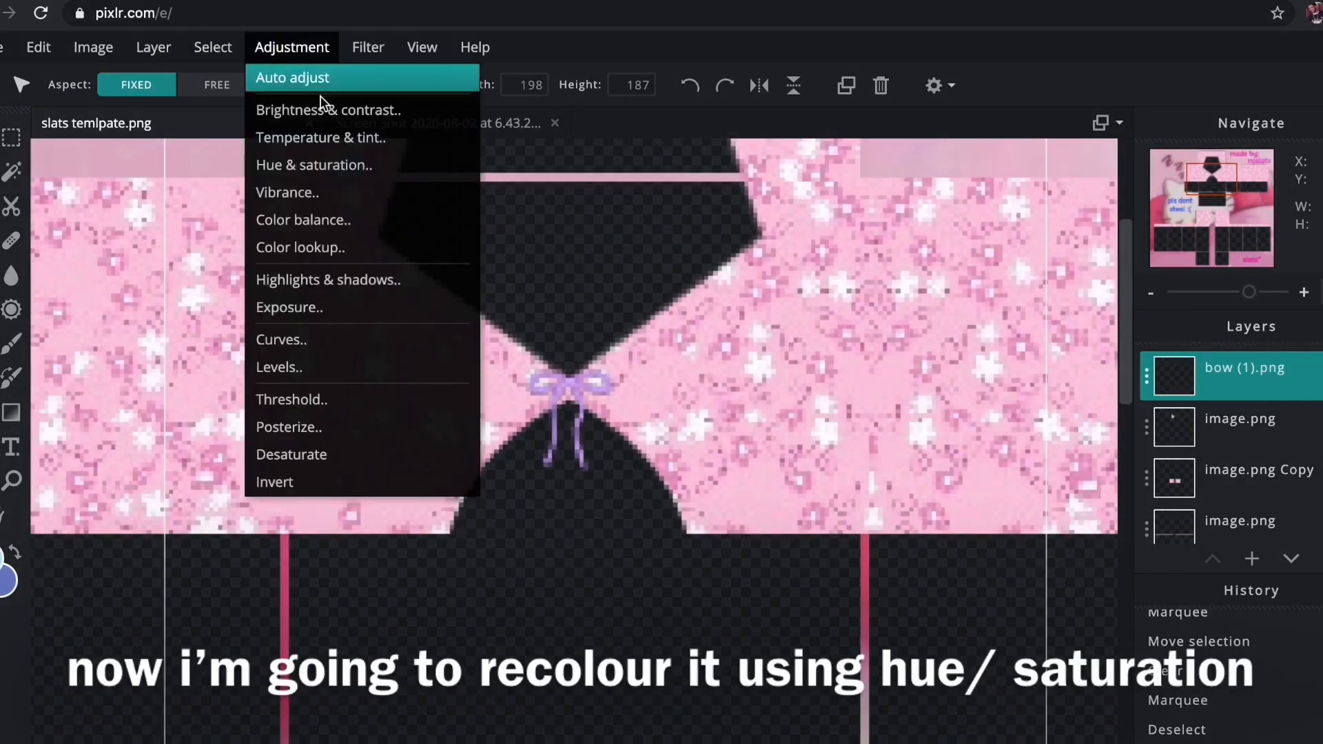
pyautogui.click(342, 160)
pyautogui.moveTo(618, 381); pyautogui.dragTo(913, 325)
pyautogui.moveTo(1019, 418); pyautogui.dragTo(1122, 422)
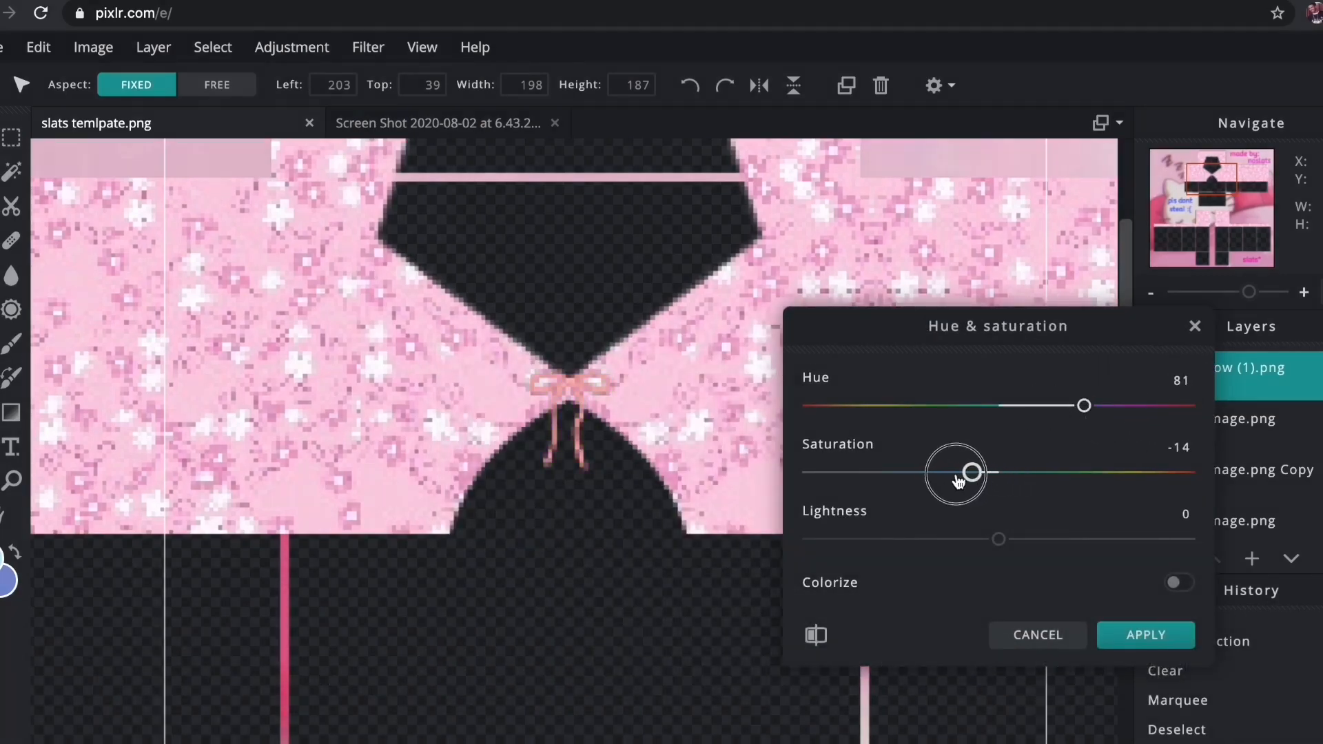
pyautogui.moveTo(1003, 553); pyautogui.dragTo(976, 544)
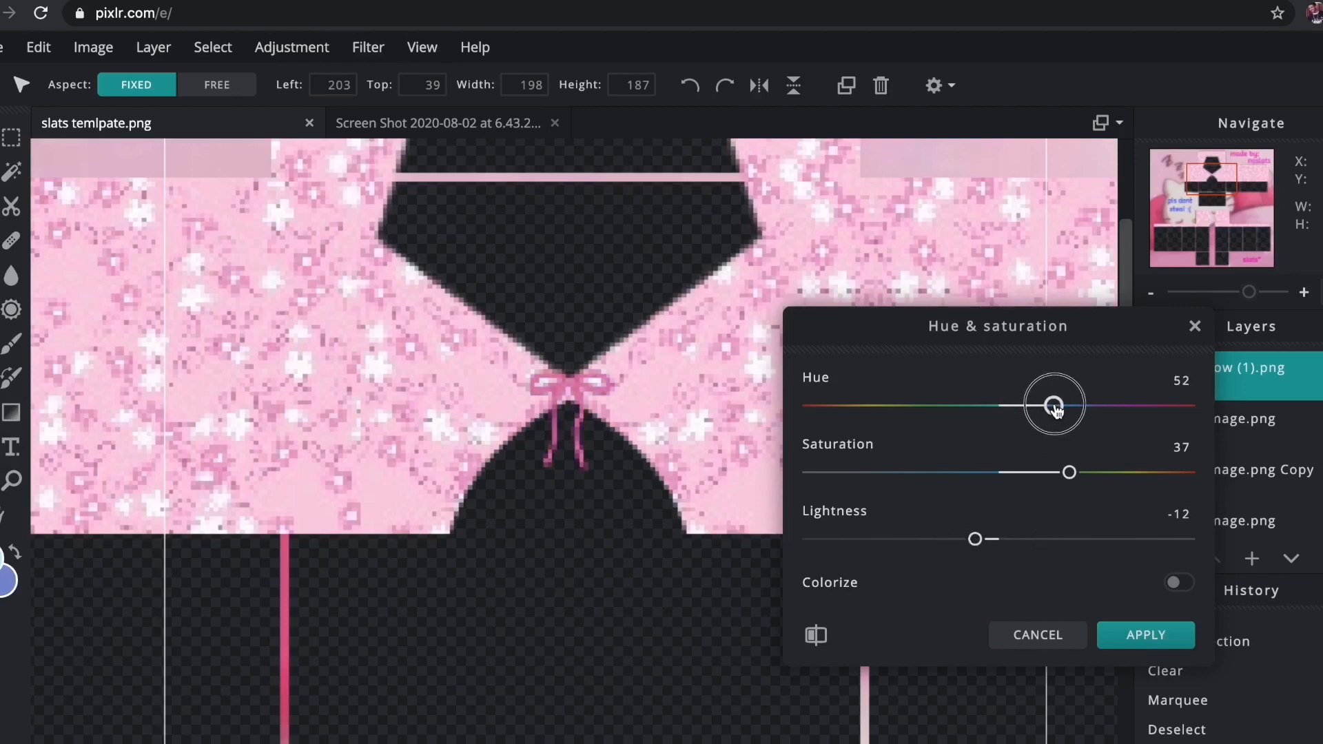
pyautogui.moveTo(976, 545); pyautogui.dragTo(1011, 544)
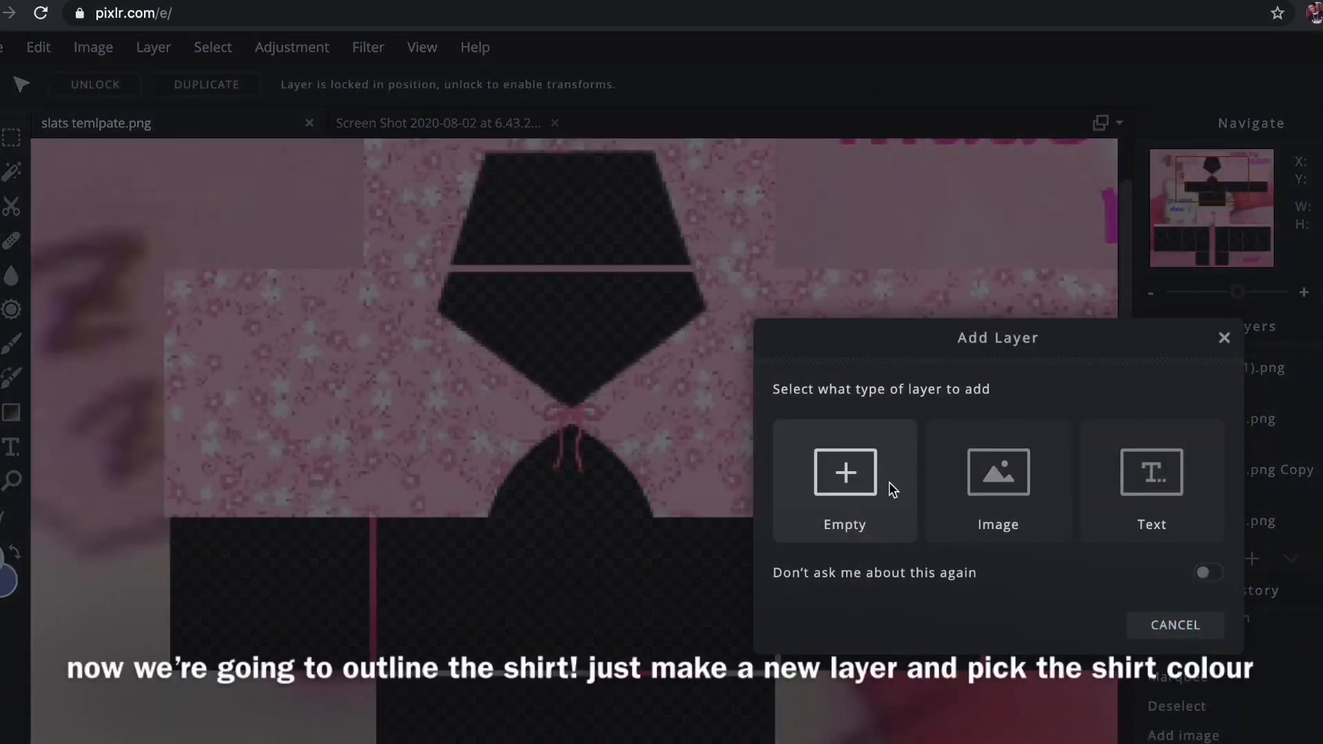
# Add an empty layer and set the main colour to a slightly deeper pink than a sample of the shirt fabric
pyautogui.click(886, 482)
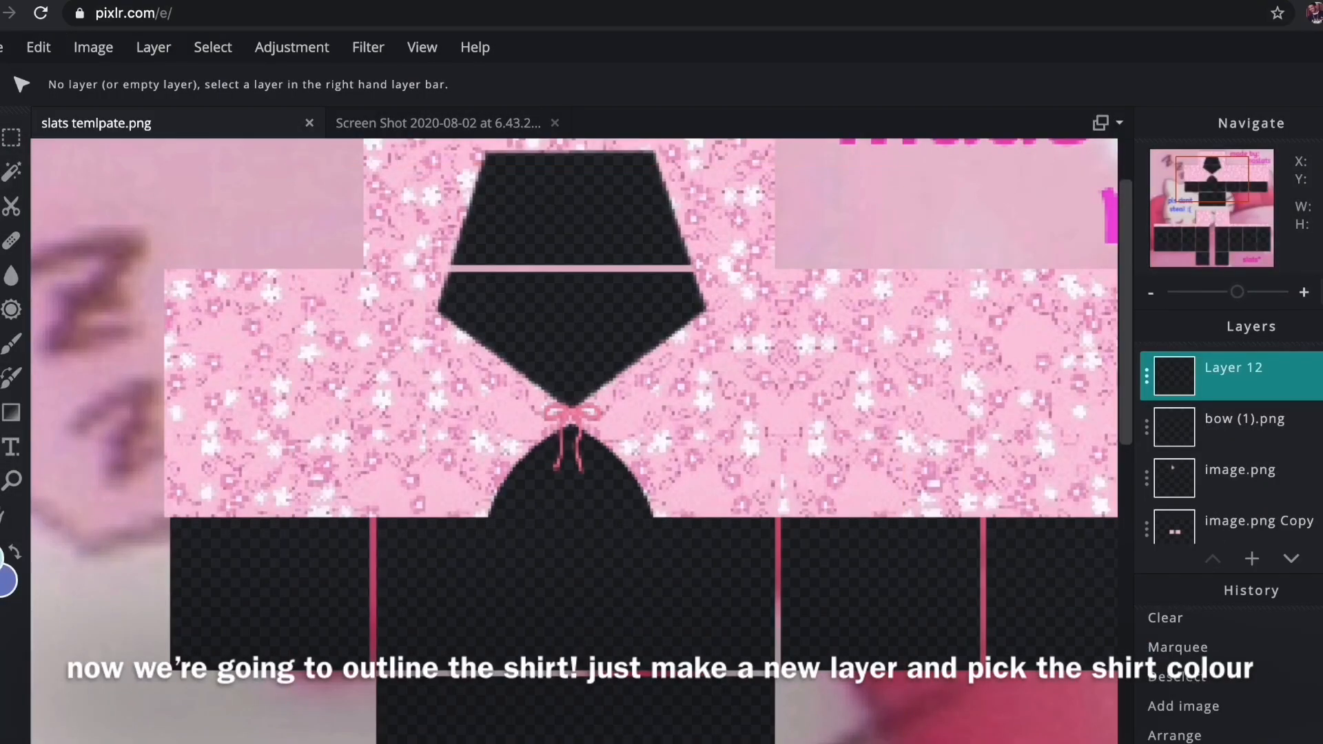
pyautogui.press('i')
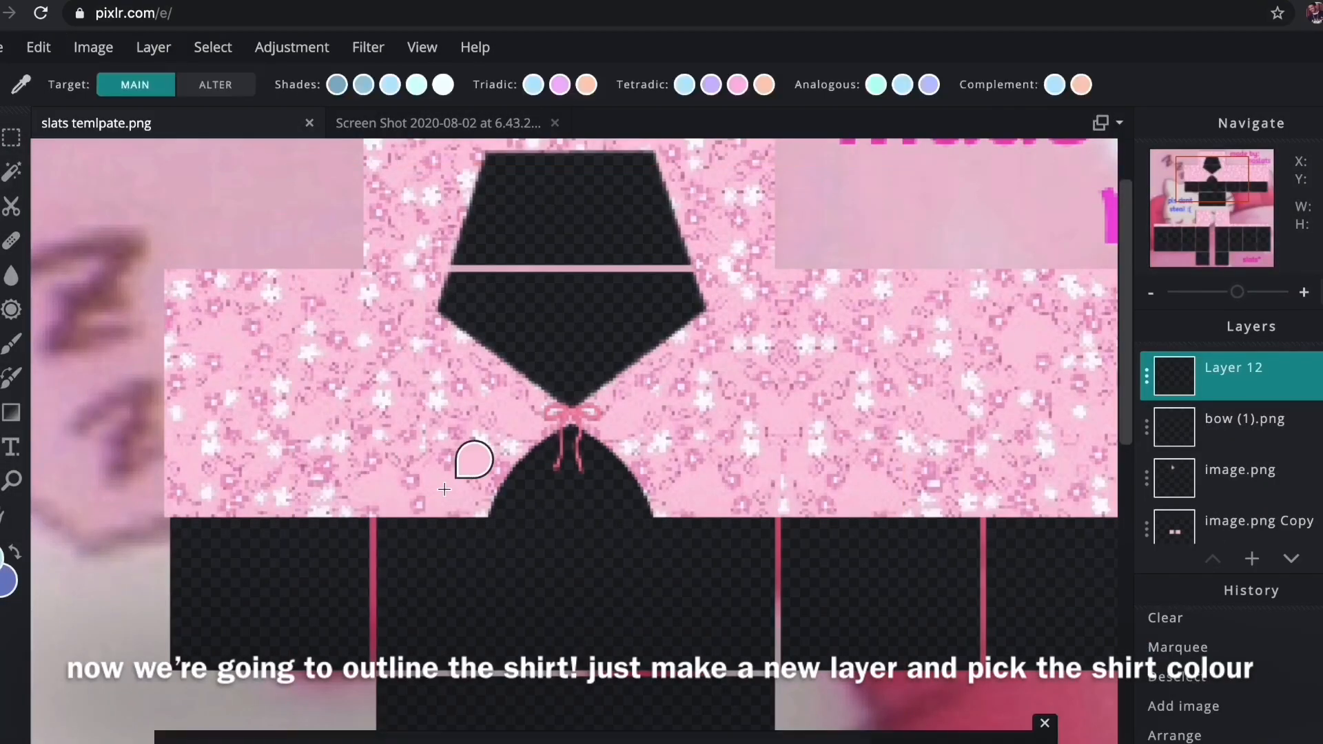
pyautogui.click(445, 489)
pyautogui.click(1046, 725)
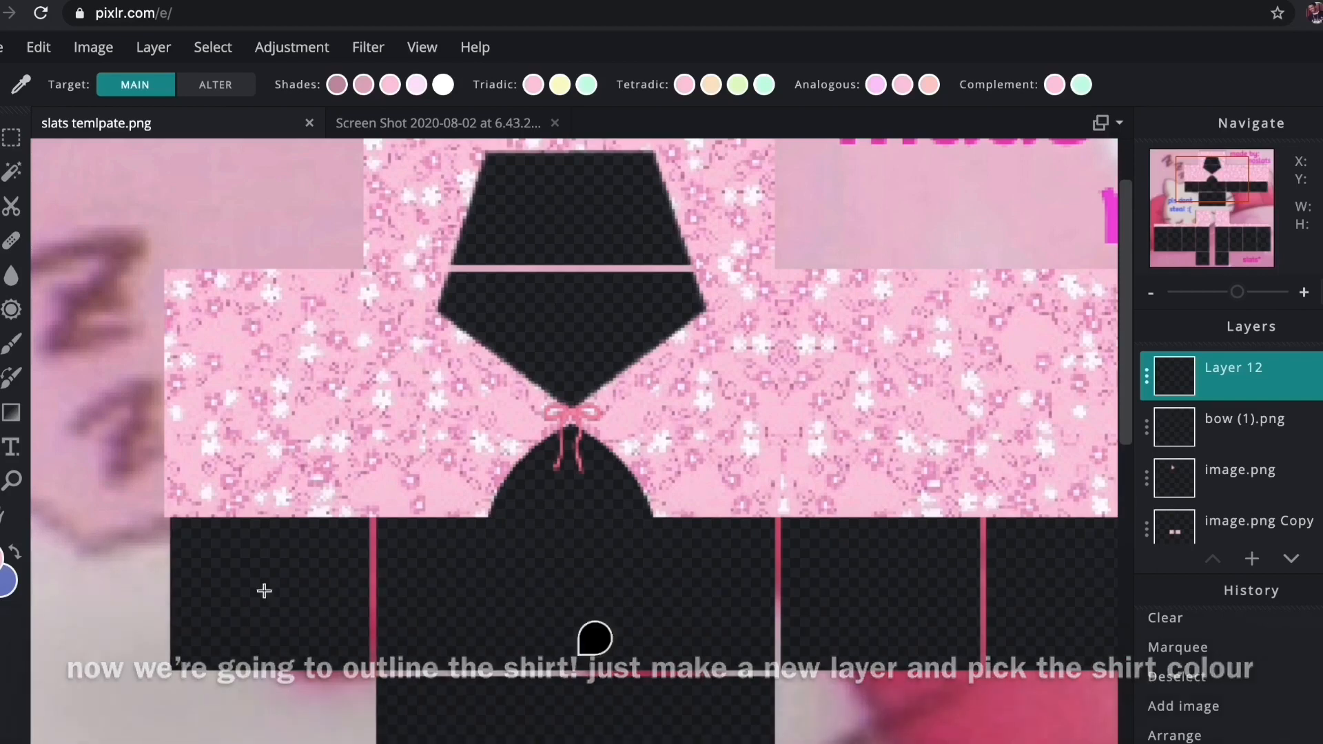
pyautogui.click(3, 558)
pyautogui.moveTo(824, 360); pyautogui.dragTo(844, 368)
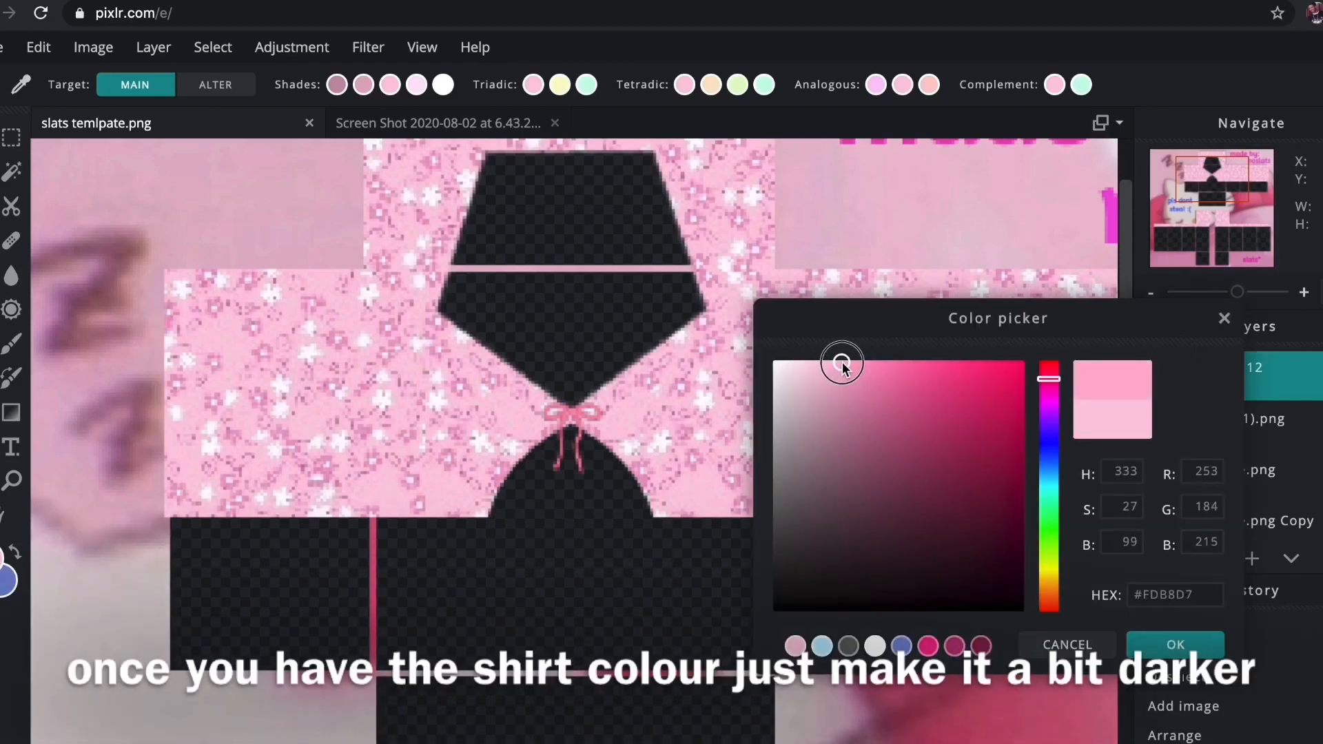
pyautogui.click(1175, 644)
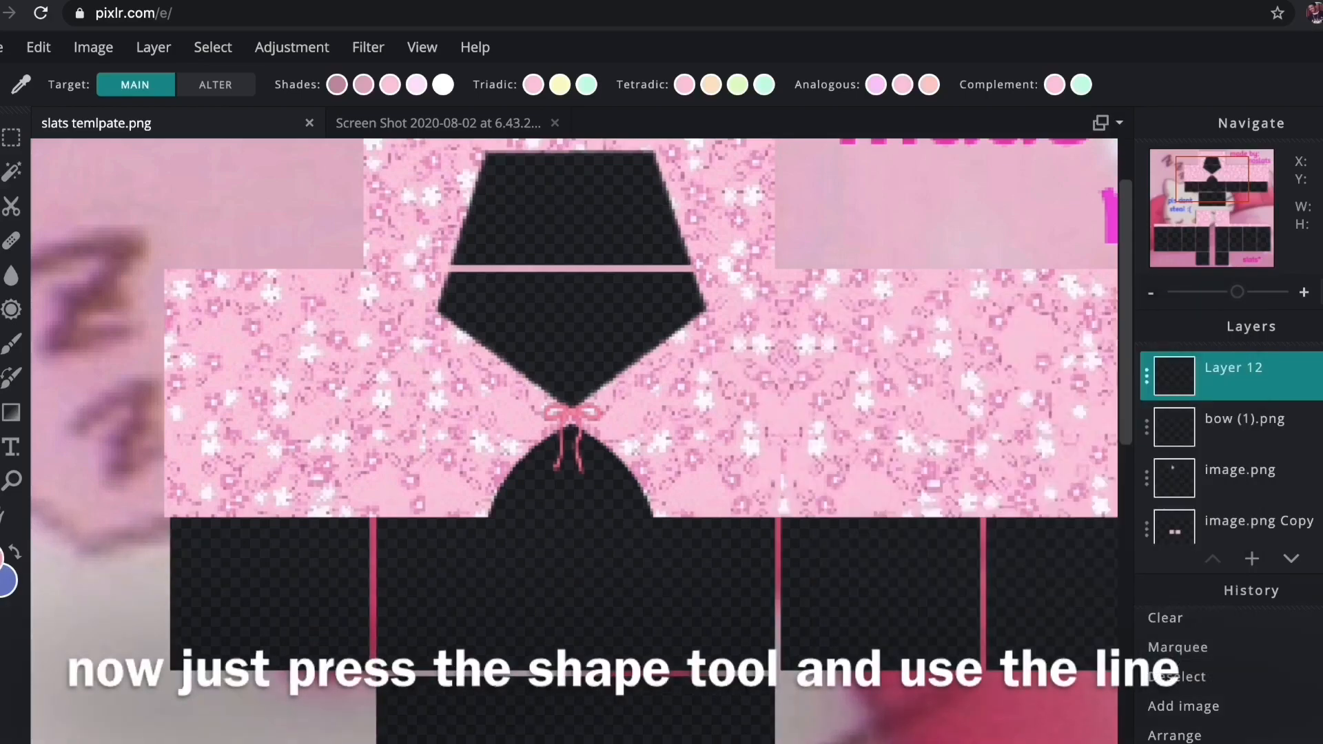
# Draw a straight line with a stroke of 2 along the bottom hem of the torso fabric
pyautogui.click(11, 412)
pyautogui.click(330, 84)
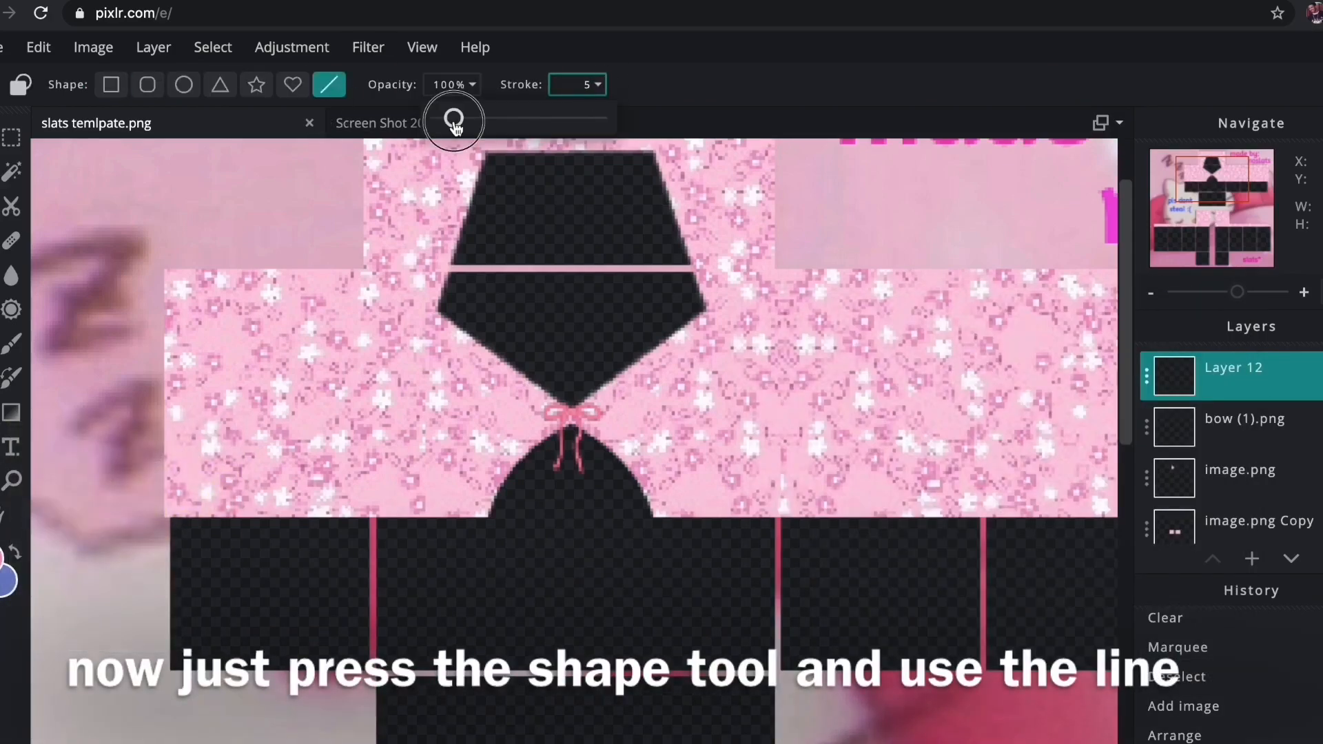
pyautogui.moveTo(1237, 293); pyautogui.dragTo(1222, 293)
pyautogui.moveTo(483, 359); pyautogui.dragTo(959, 356)
pyautogui.press('super+z')
pyautogui.moveTo(384, 357); pyautogui.dragTo(961, 360)
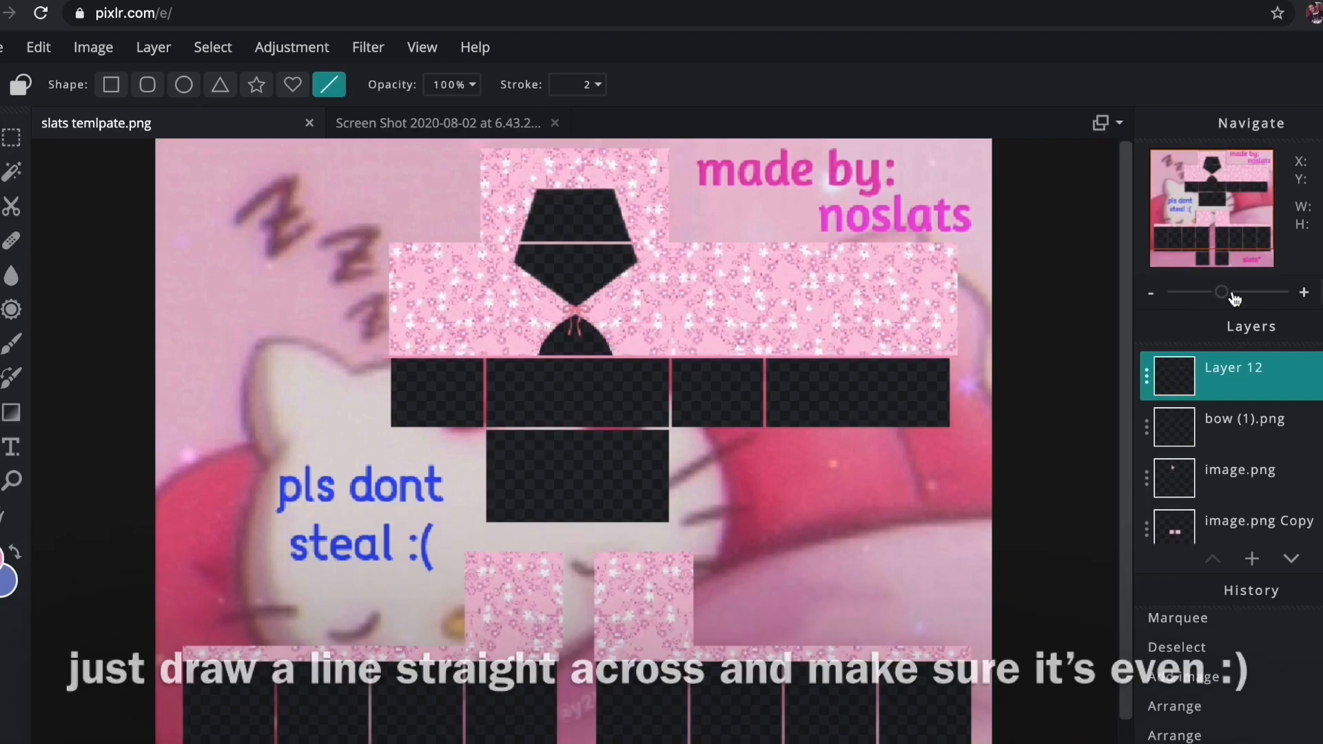
# Clear the part of the hem line on Layer 12 that crosses the arch cutout
pyautogui.moveTo(1222, 293); pyautogui.dragTo(1256, 295)
pyautogui.click(1, 134)
pyautogui.moveTo(562, 570); pyautogui.dragTo(593, 558)
pyautogui.press('super+z')
pyautogui.press('super+z')
pyautogui.click(1206, 370)
pyautogui.press('m')
pyautogui.moveTo(402, 523); pyautogui.dragTo(733, 590)
pyautogui.press('Delete')
pyautogui.moveTo(619, 571); pyautogui.dragTo(627, 571)
pyautogui.press('Delete')
pyautogui.press('Delete')
pyautogui.press('Delete')
pyautogui.click(634, 651)
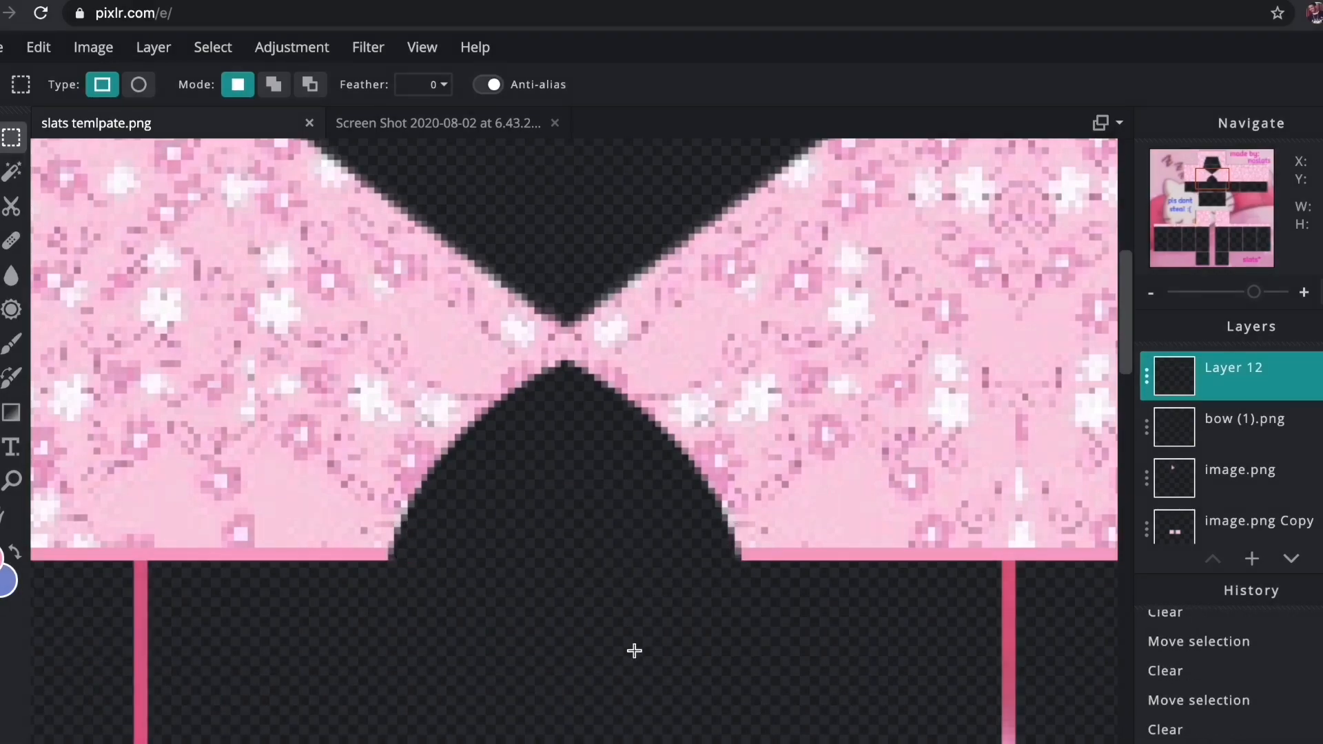
# Add an empty layer and draw a line with a stroke of 2 along the bottom edge of both sleeves' fabric
pyautogui.moveTo(1254, 294); pyautogui.dragTo(1223, 295)
pyautogui.moveTo(1126, 307); pyautogui.dragTo(1127, 400)
pyautogui.moveTo(1222, 293); pyautogui.dragTo(1226, 294)
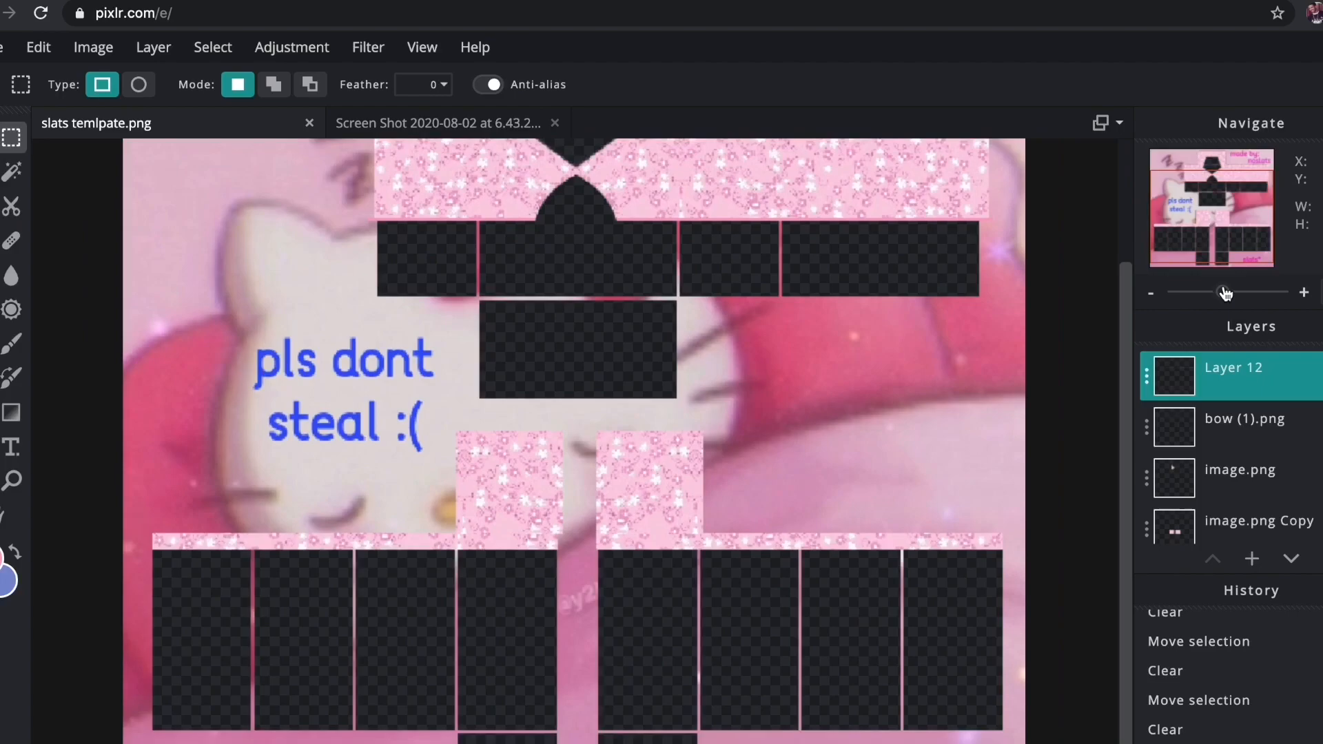
pyautogui.click(1252, 558)
pyautogui.click(854, 482)
pyautogui.press('u')
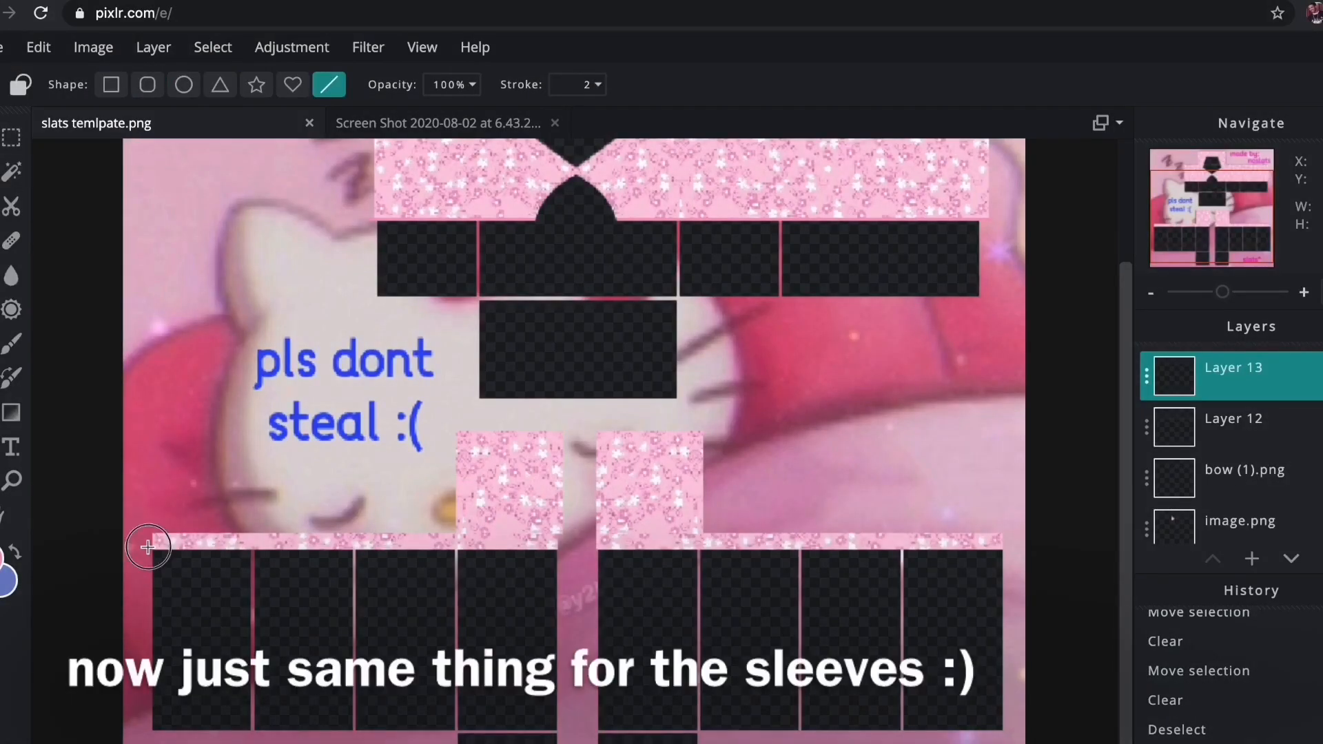
pyautogui.moveTo(148, 547)
pyautogui.mouseDown()
pyautogui.moveTo(765, 561)
pyautogui.moveTo(1010, 549)
pyautogui.mouseUp()
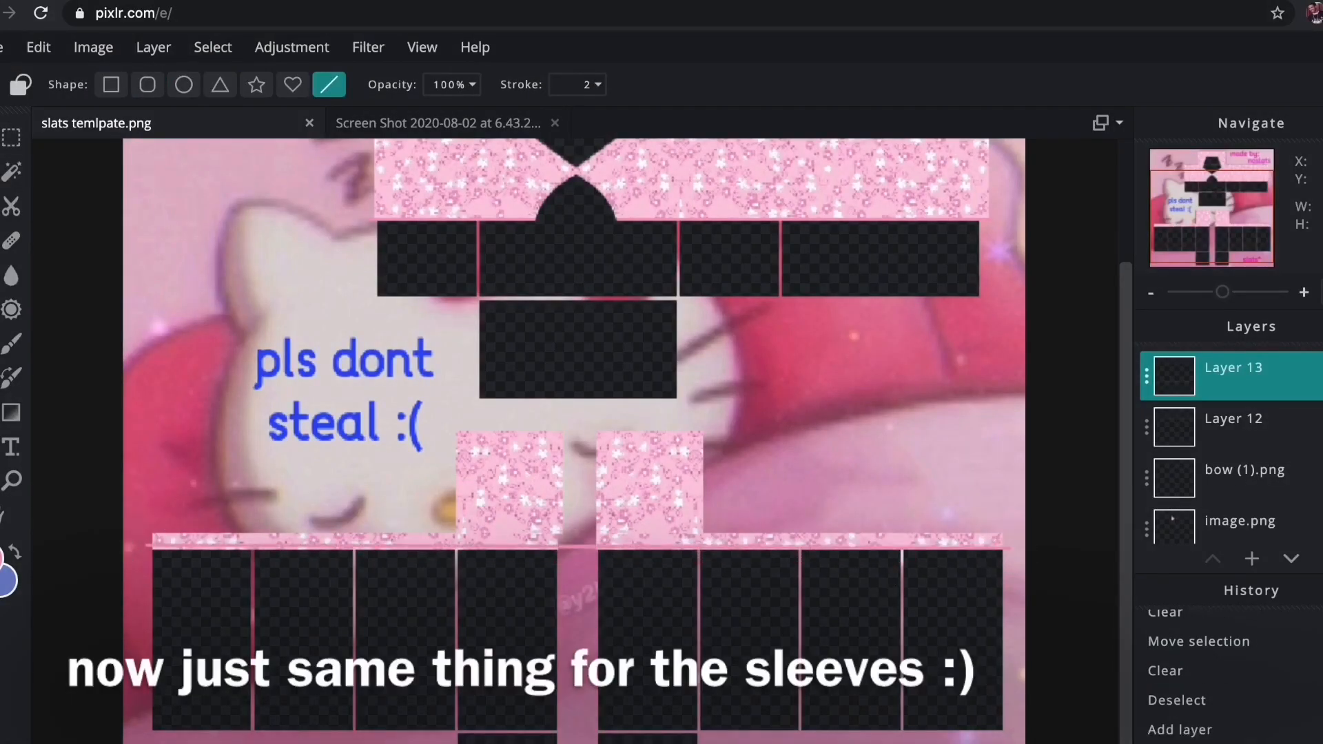
pyautogui.press('v')
pyautogui.moveTo(570, 553); pyautogui.dragTo(574, 554)
pyautogui.click(577, 637)
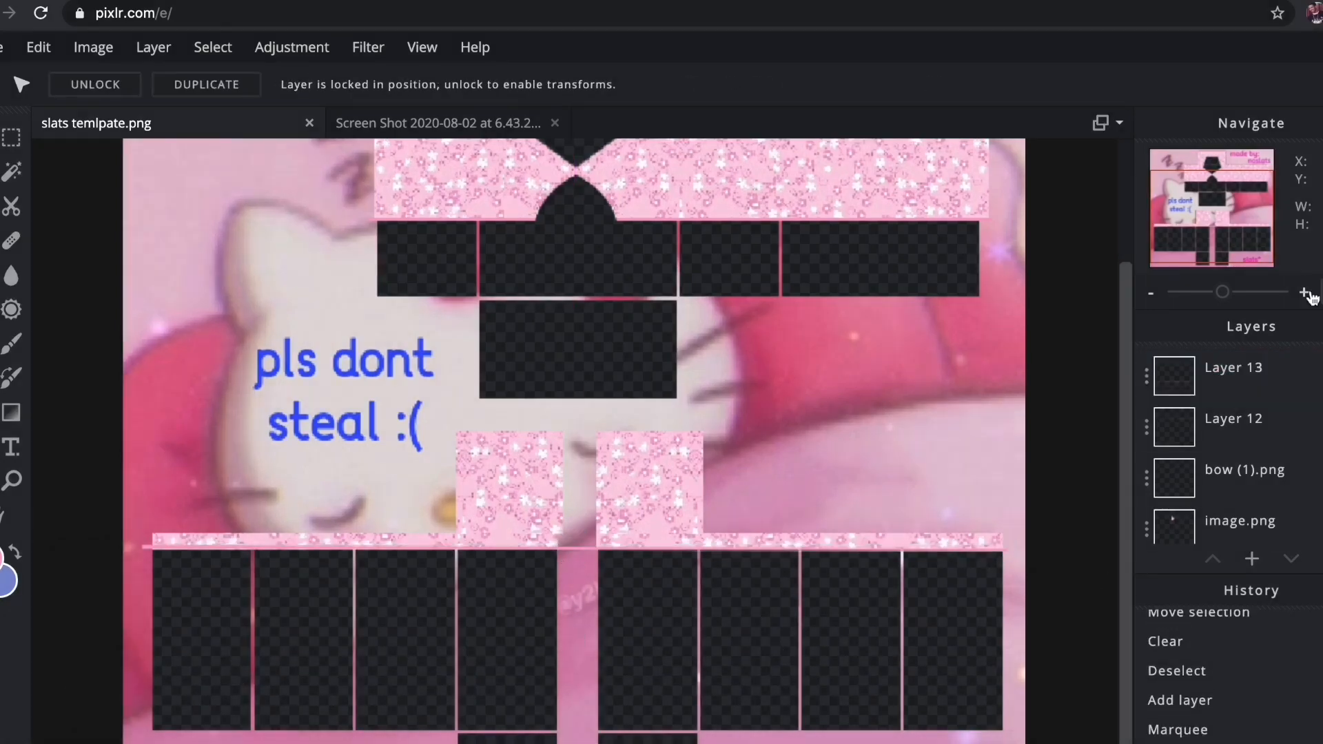
# Clear the part of the sleeve line on Layer 13 that crosses the gap between the two sleeves
pyautogui.click(1304, 294)
pyautogui.scroll(-5, 1102, 508)
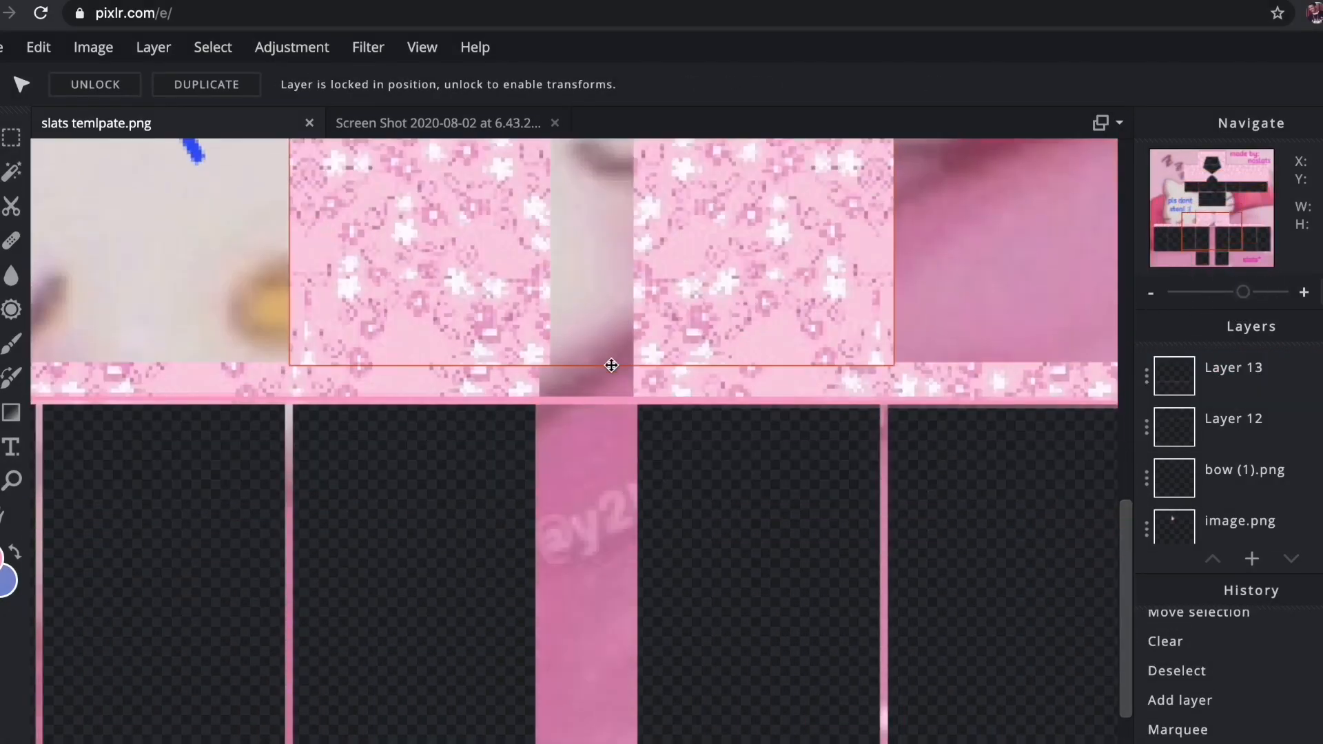
pyautogui.press('m')
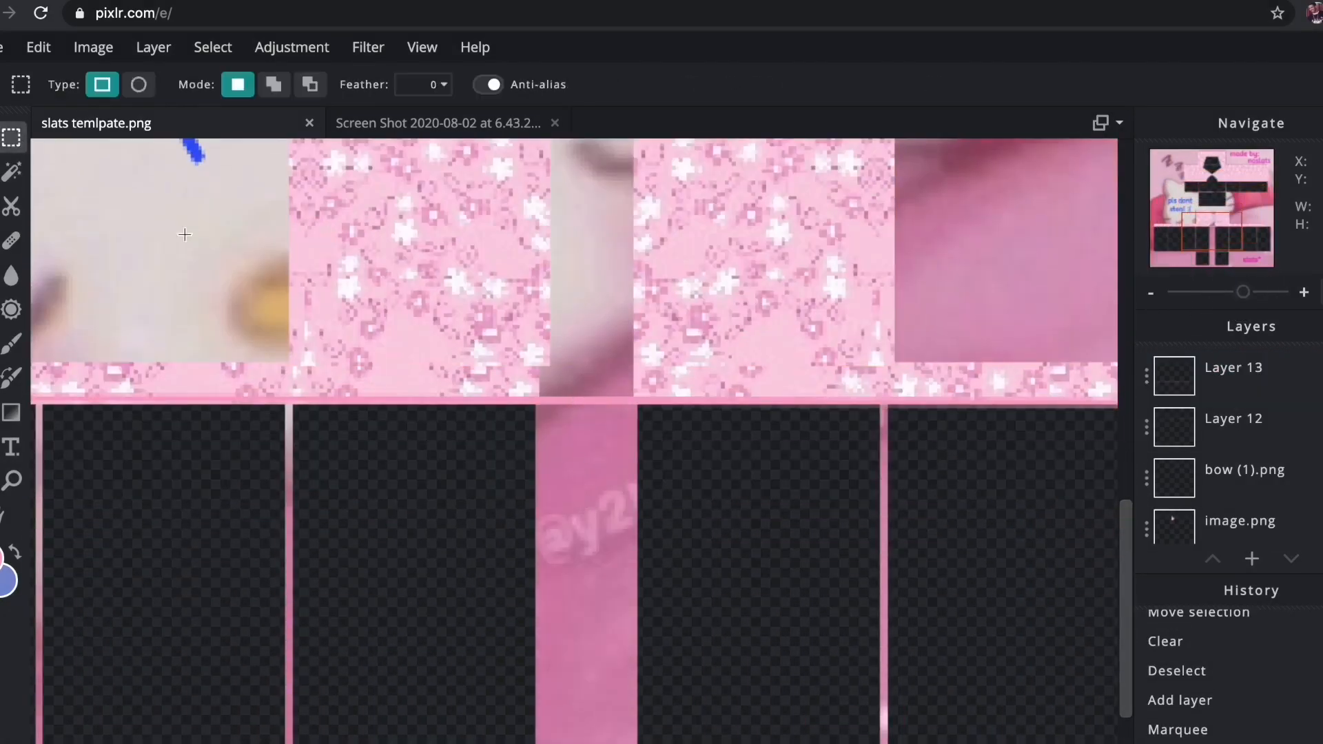
pyautogui.moveTo(548, 390); pyautogui.dragTo(665, 466)
pyautogui.press('Delete')
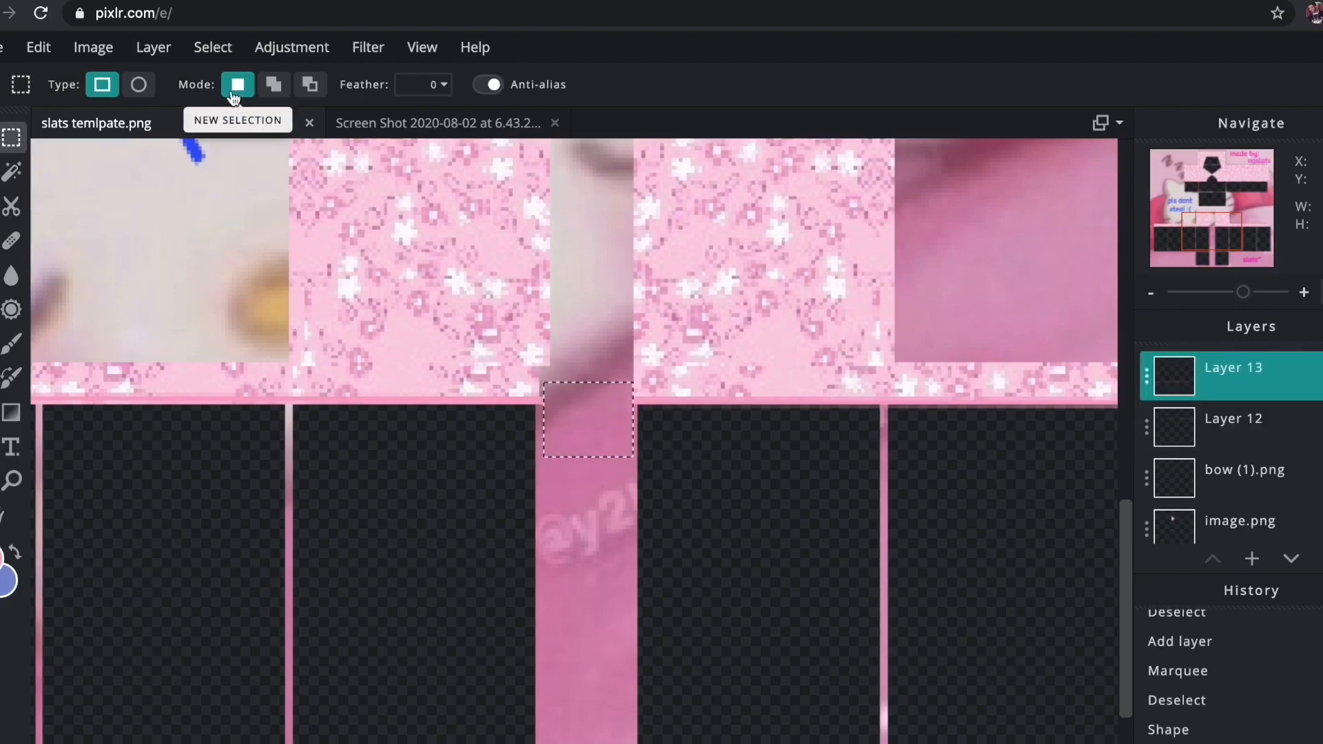
# Add another empty layer above the sleeve line layer
pyautogui.press('v')
pyautogui.moveTo(1125, 534); pyautogui.dragTo(1135, 254)
pyautogui.moveTo(1243, 293); pyautogui.dragTo(1251, 297)
pyautogui.click(1320, 474)
pyautogui.click(1251, 556)
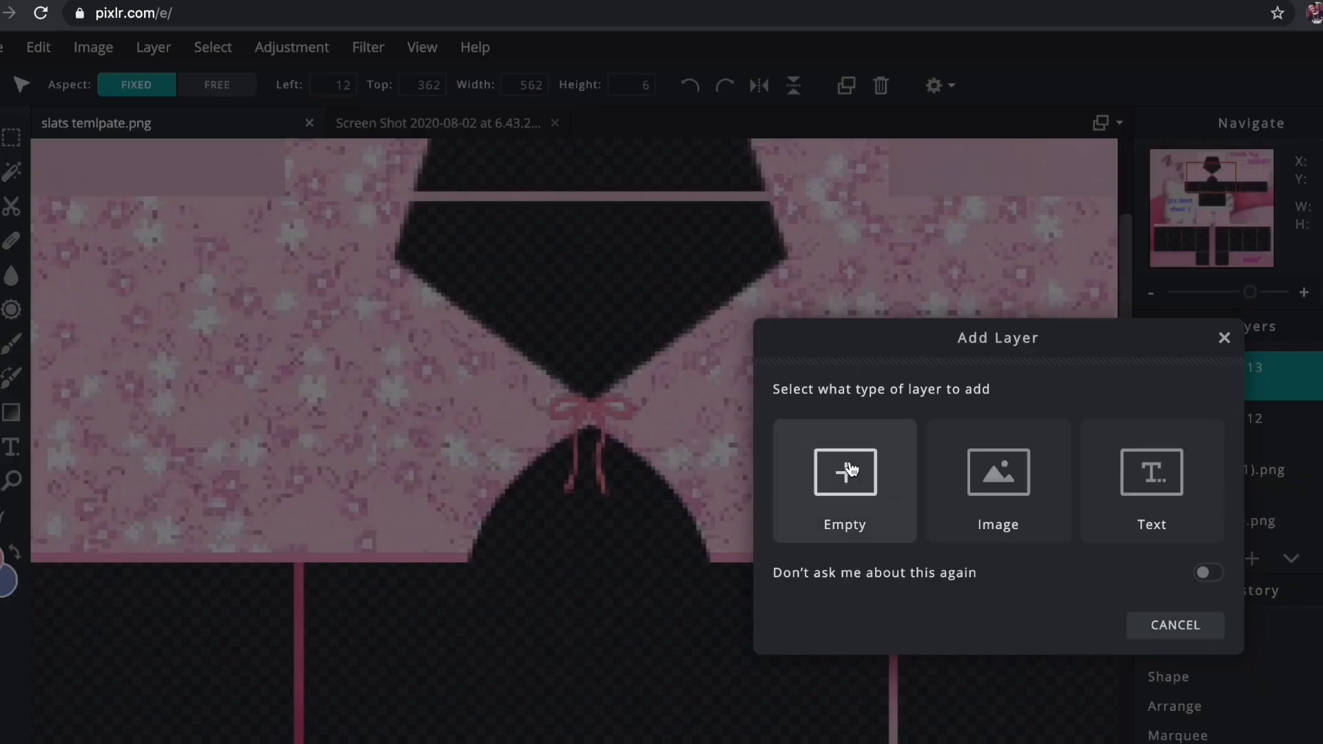
pyautogui.click(845, 473)
# Lighten the bow layer slightly with the Brightness & contrast adjustment
pyautogui.click(1234, 510)
pyautogui.click(284, 43)
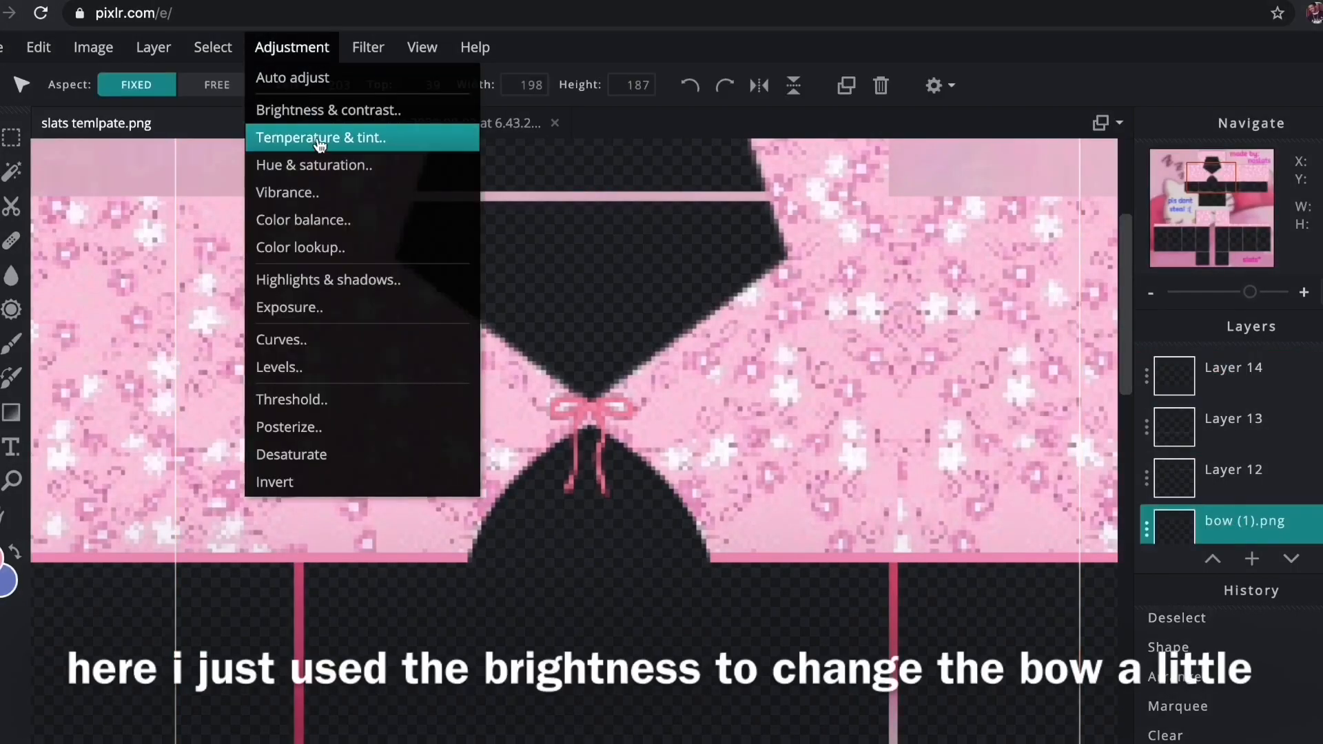
pyautogui.click(316, 110)
pyautogui.moveTo(1039, 512); pyautogui.dragTo(1072, 510)
pyautogui.click(1145, 633)
pyautogui.click(175, 615)
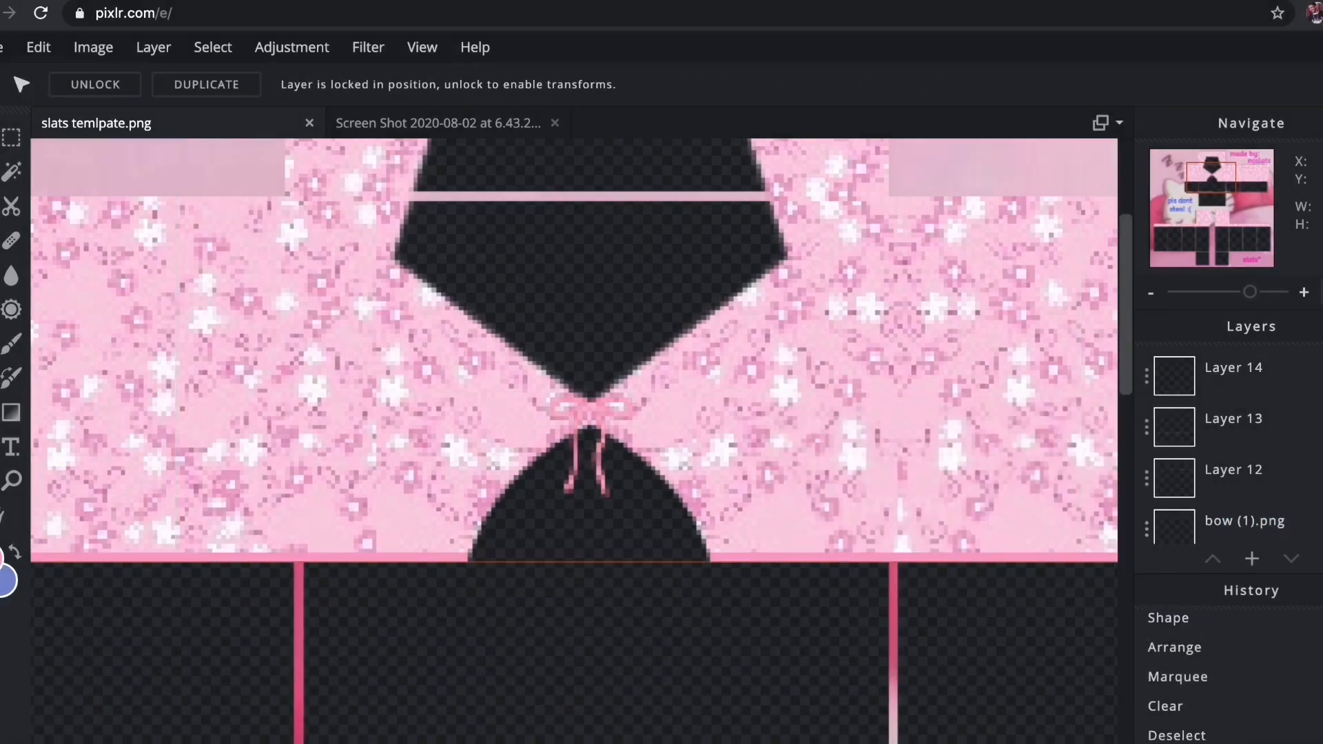
# Add an empty layer and outline the left side of the arch cutout using lines with a stroke of 1
pyautogui.press('u')
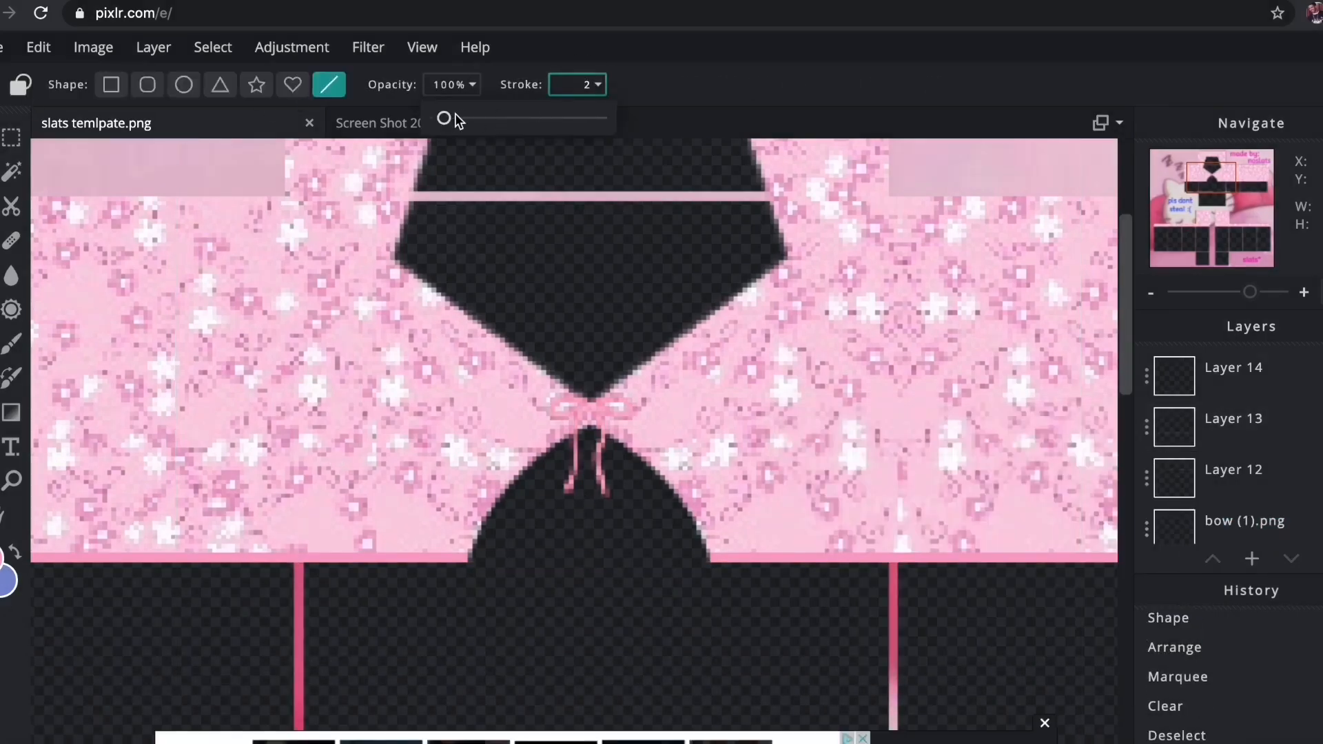
pyautogui.click(1252, 558)
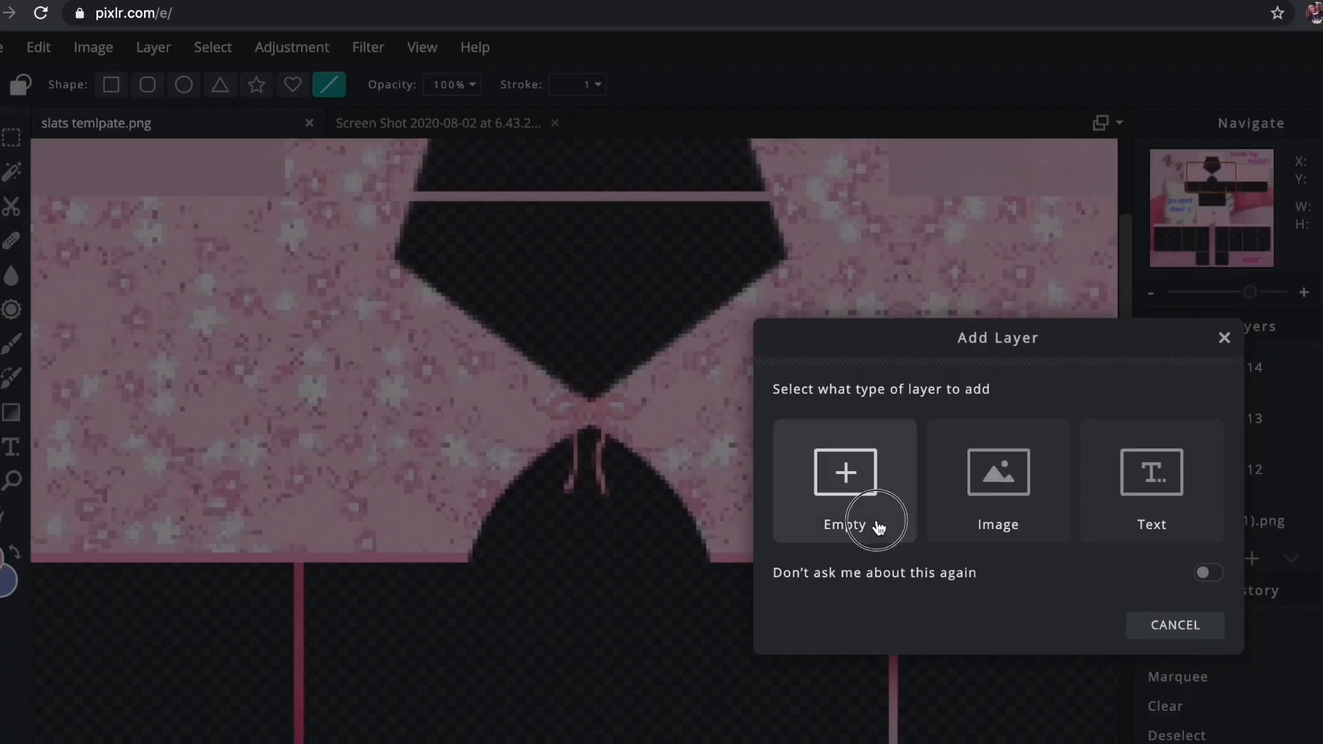
pyautogui.click(877, 526)
pyautogui.moveTo(1250, 292); pyautogui.dragTo(1255, 294)
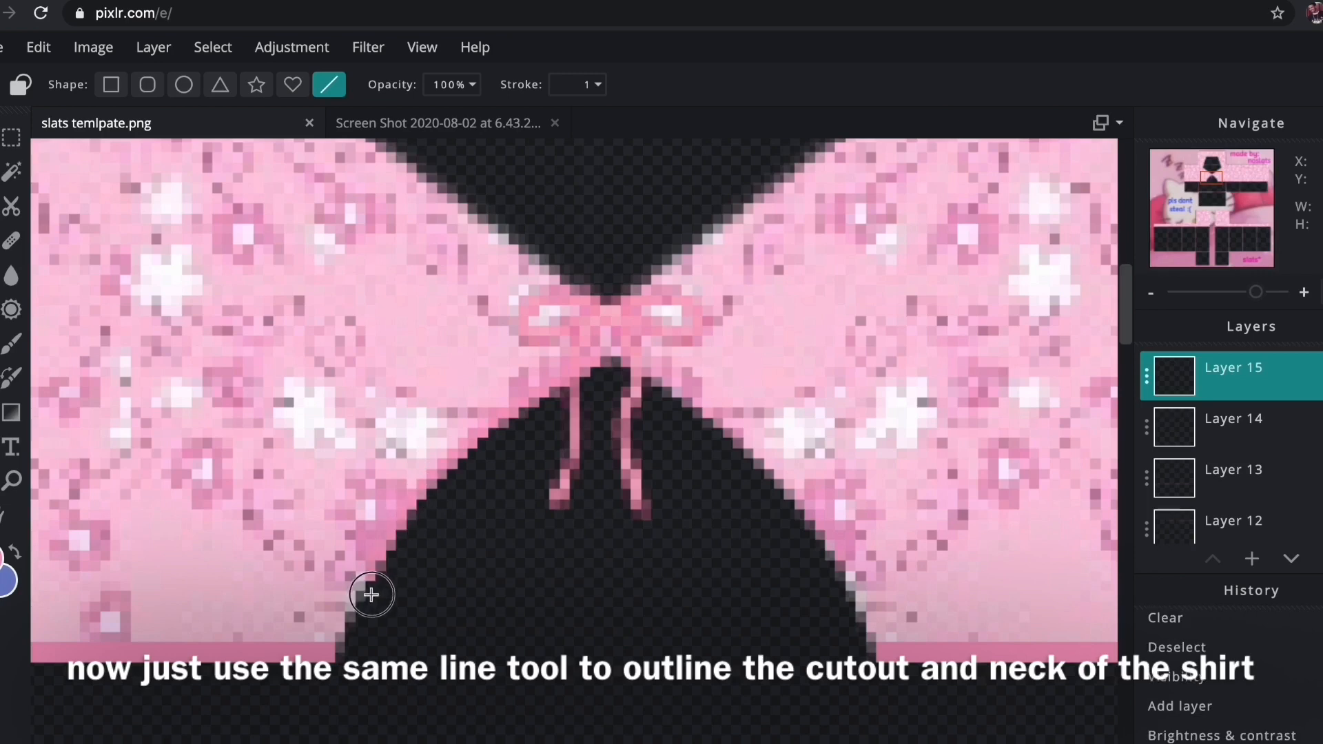
pyautogui.moveTo(371, 595); pyautogui.dragTo(372, 594)
pyautogui.moveTo(372, 594); pyautogui.dragTo(340, 653)
# Duplicate the left arch outline and place a mirrored copy along the right side of the arch
pyautogui.click(1, 137)
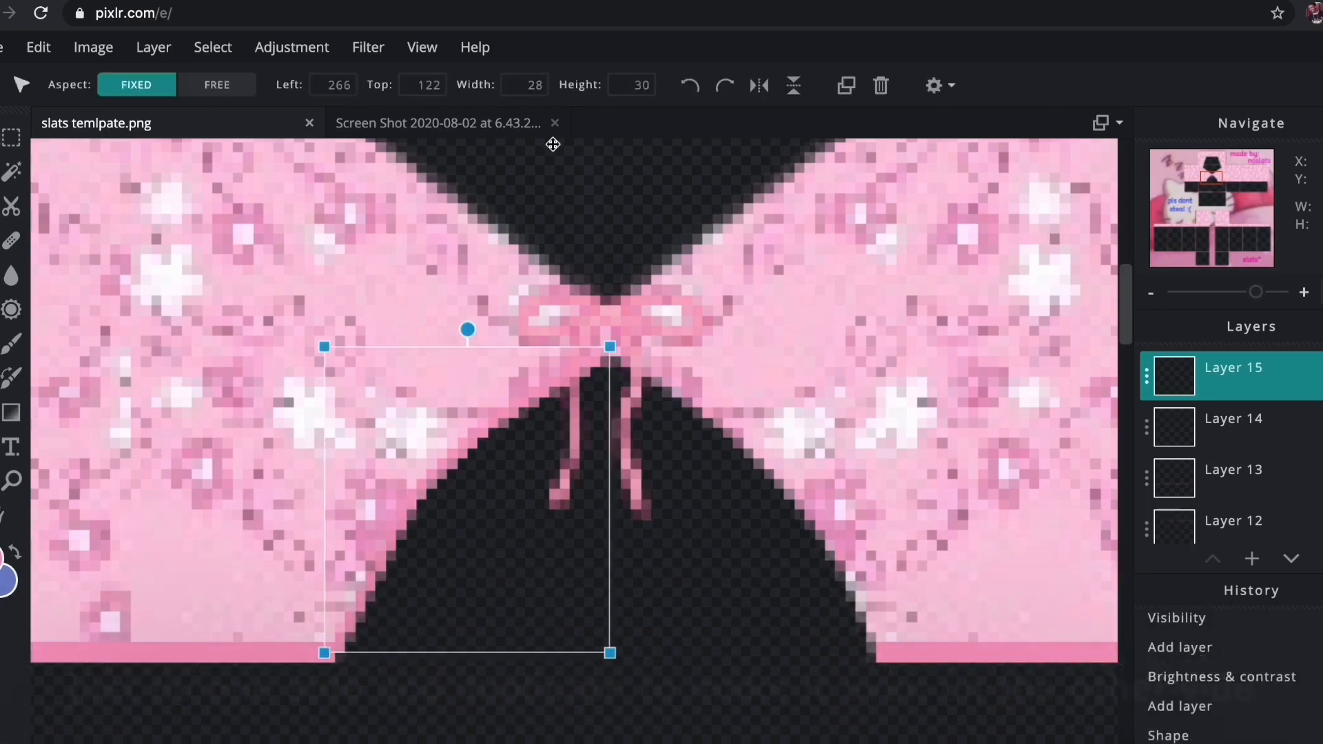
pyautogui.click(849, 87)
pyautogui.moveTo(606, 525); pyautogui.dragTo(803, 561)
pyautogui.click(1015, 688)
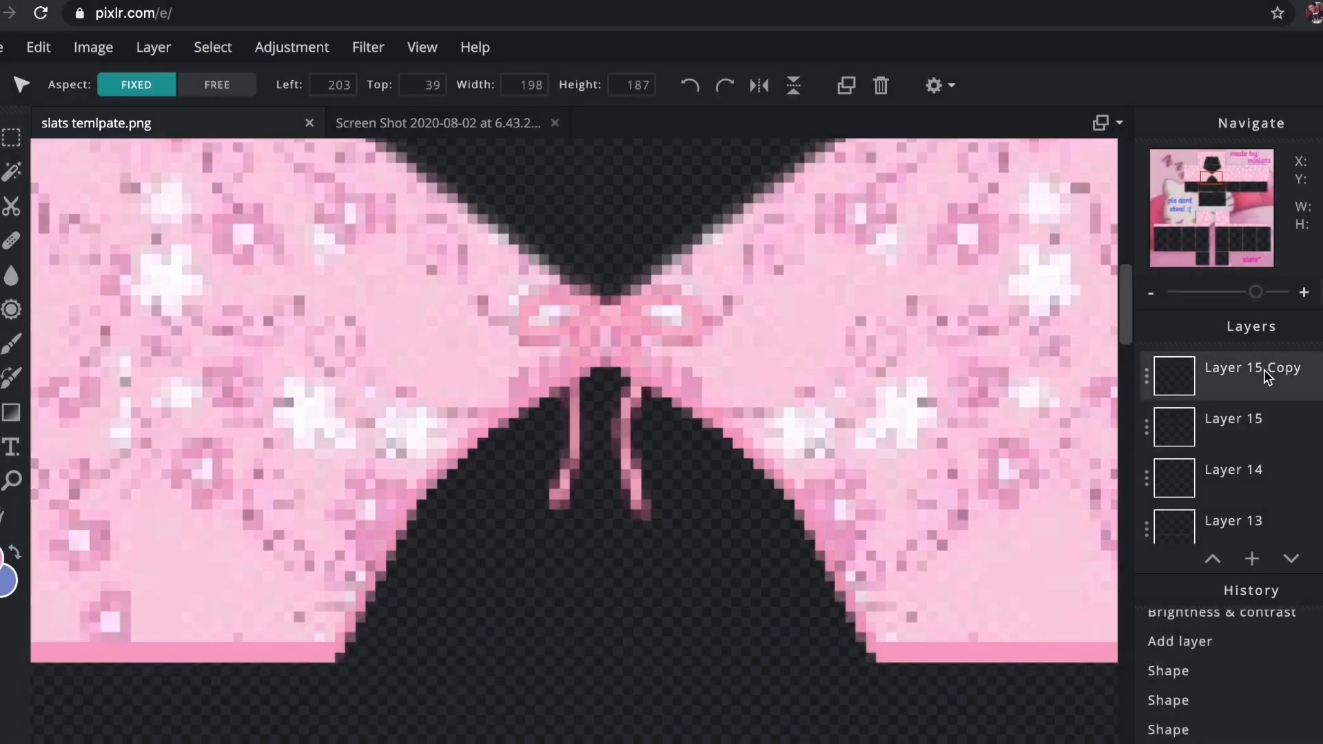
# Merge the two arch outline layers and move the merged layer below the bow layer
pyautogui.click(1264, 372)
pyautogui.press('super+e')
pyautogui.scroll(-1, 1282, 498)
pyautogui.scroll(1, 1279, 496)
pyautogui.moveTo(1264, 372); pyautogui.dragTo(1253, 491)
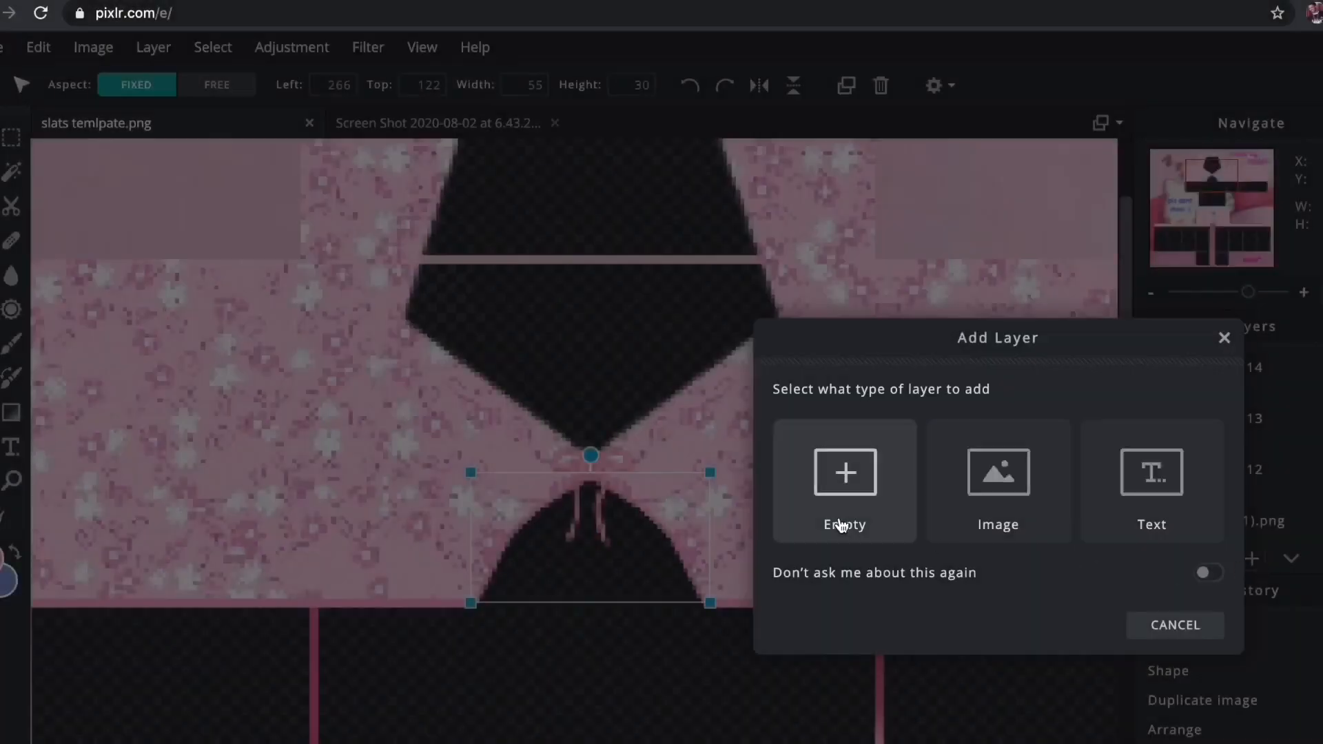
# Add an empty layer and draw a line with a stroke of 1 along the neck hole's lower right edge
pyautogui.click(840, 500)
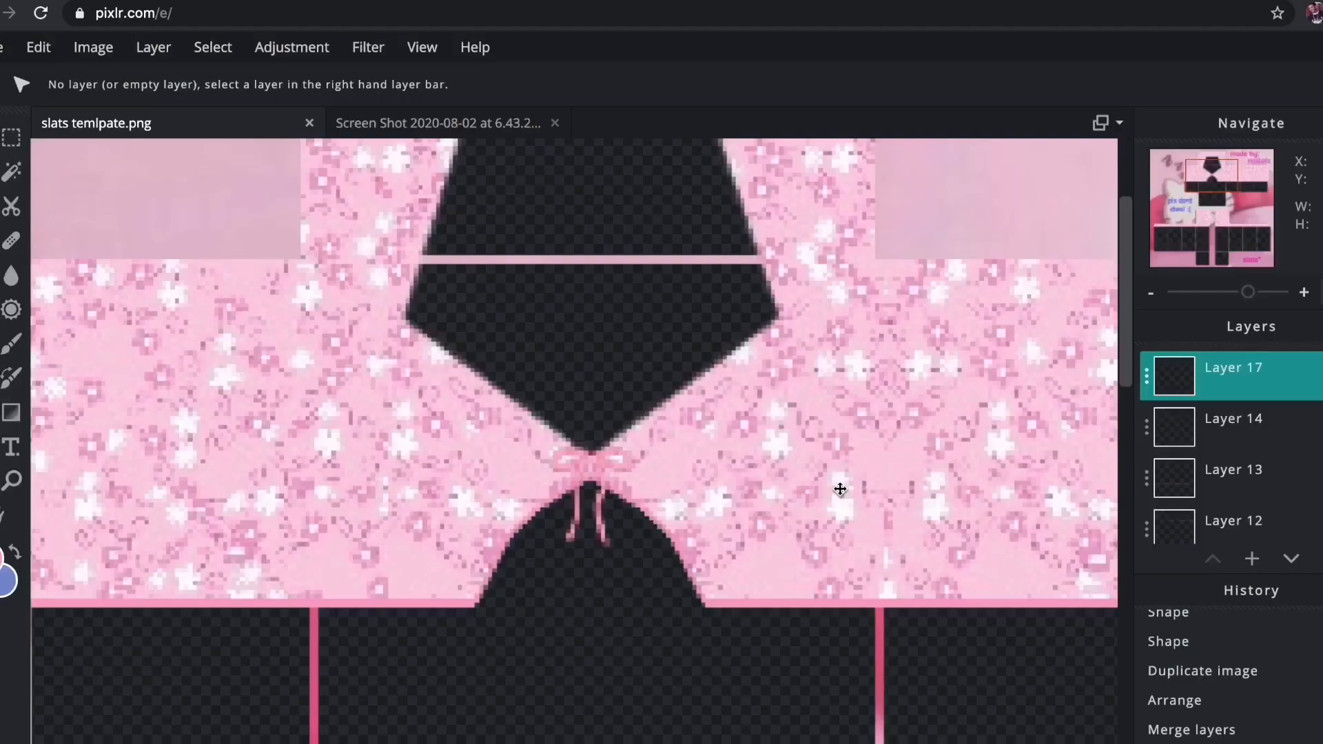
pyautogui.click(1259, 291)
pyautogui.click(1255, 291)
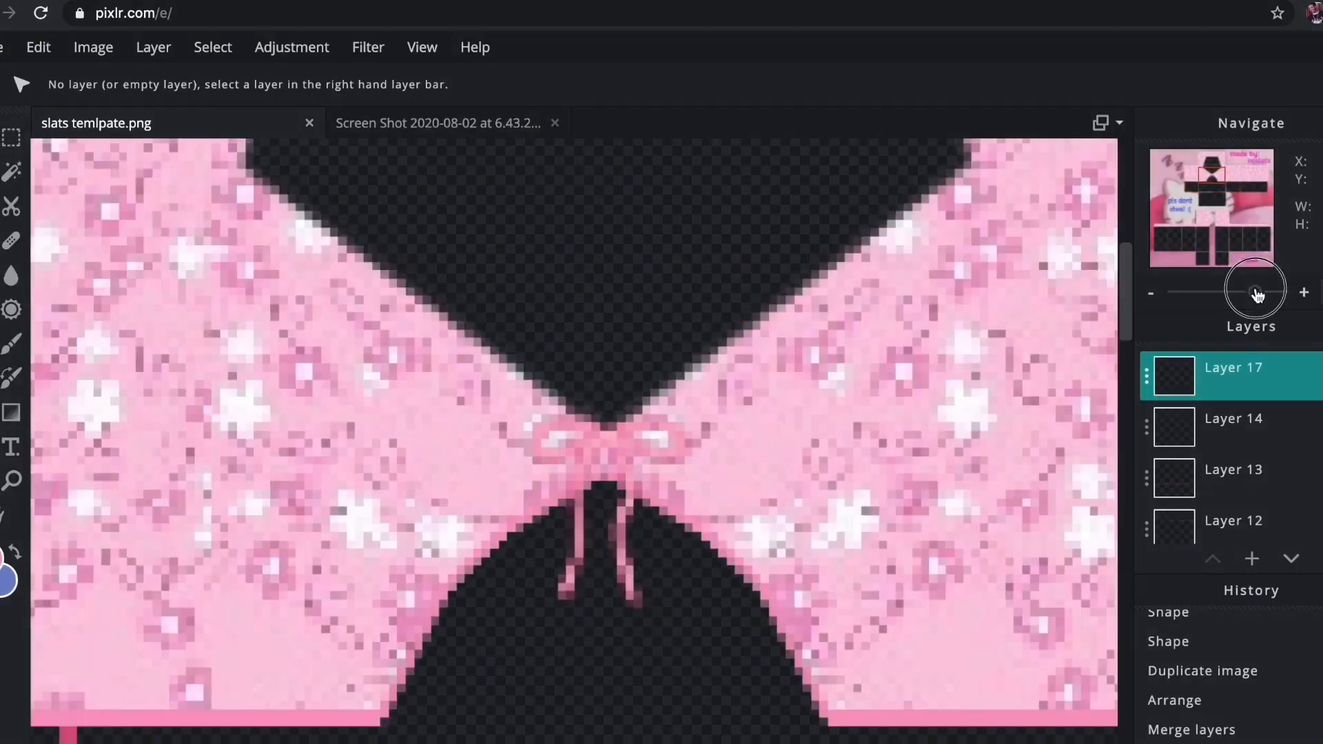
pyautogui.moveTo(1125, 310); pyautogui.dragTo(1126, 278)
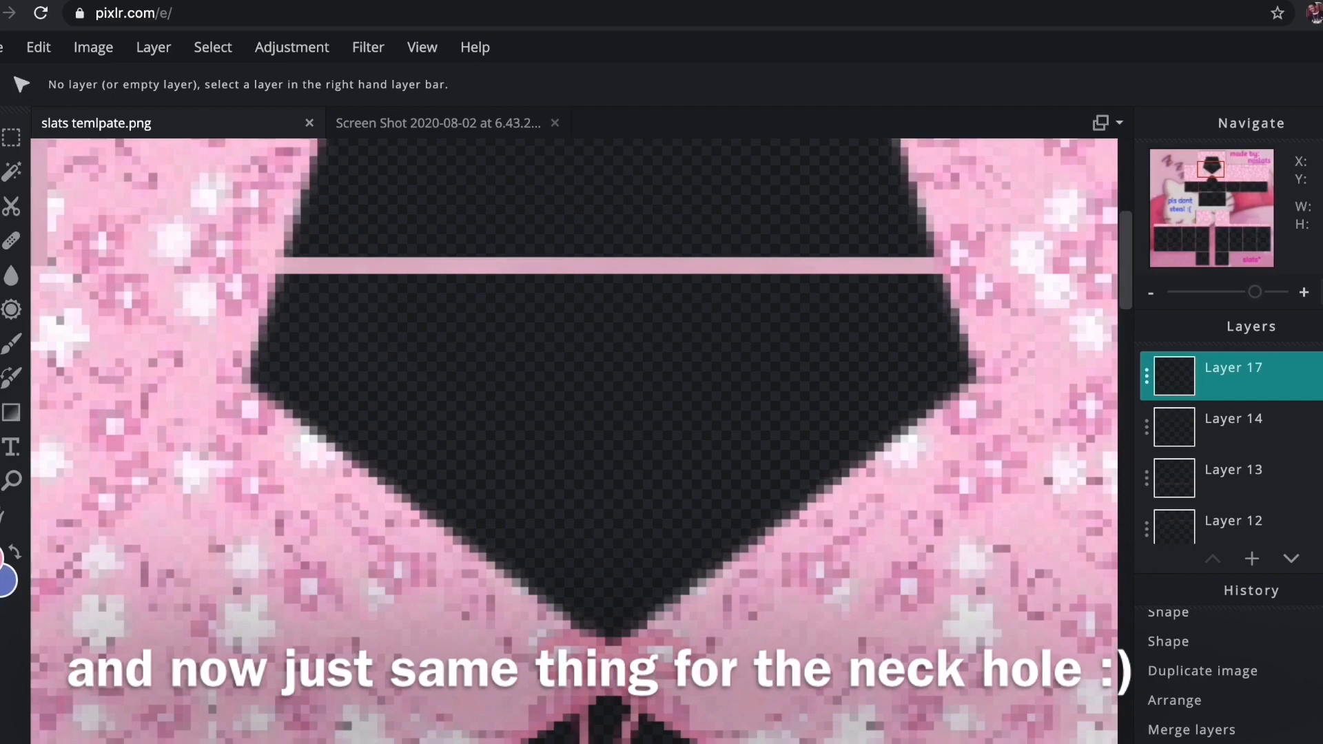
pyautogui.press('u')
pyautogui.moveTo(614, 645); pyautogui.dragTo(983, 381)
pyautogui.hotkey('ctrl', 'z')
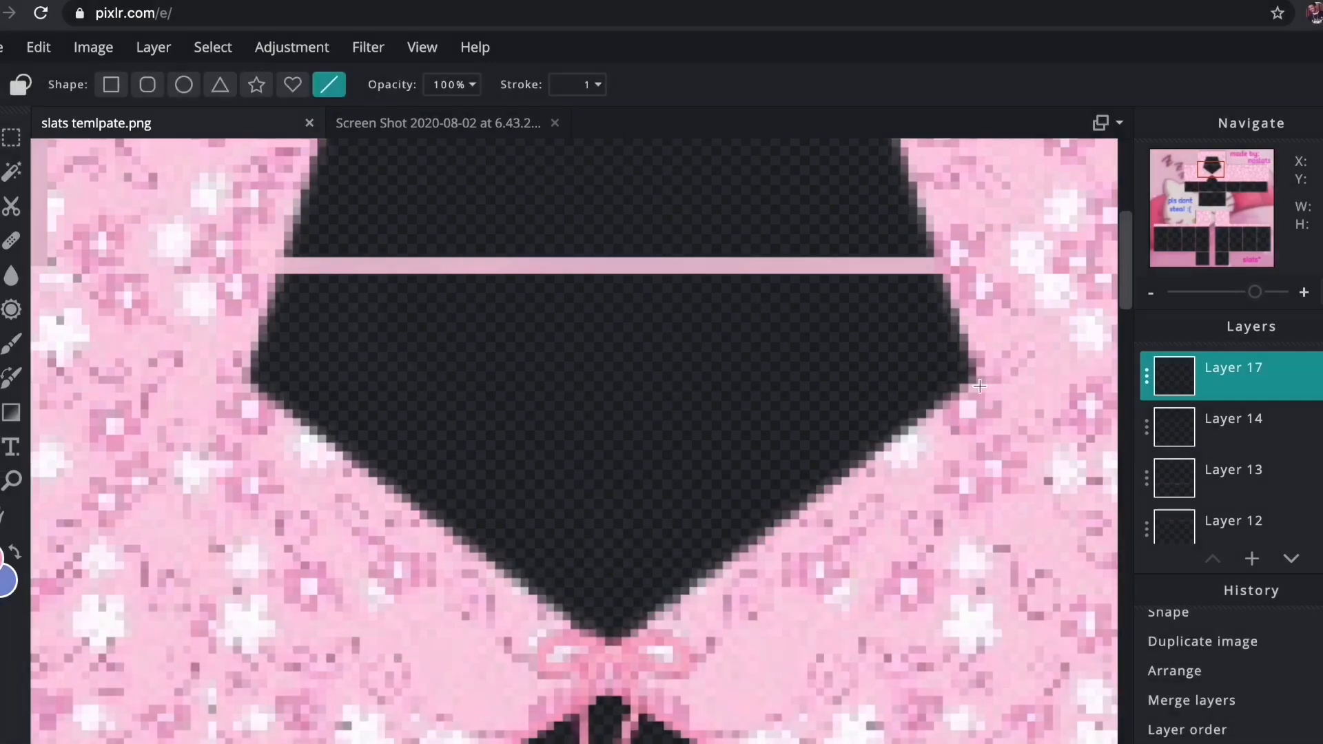
pyautogui.moveTo(779, 497); pyautogui.dragTo(622, 656)
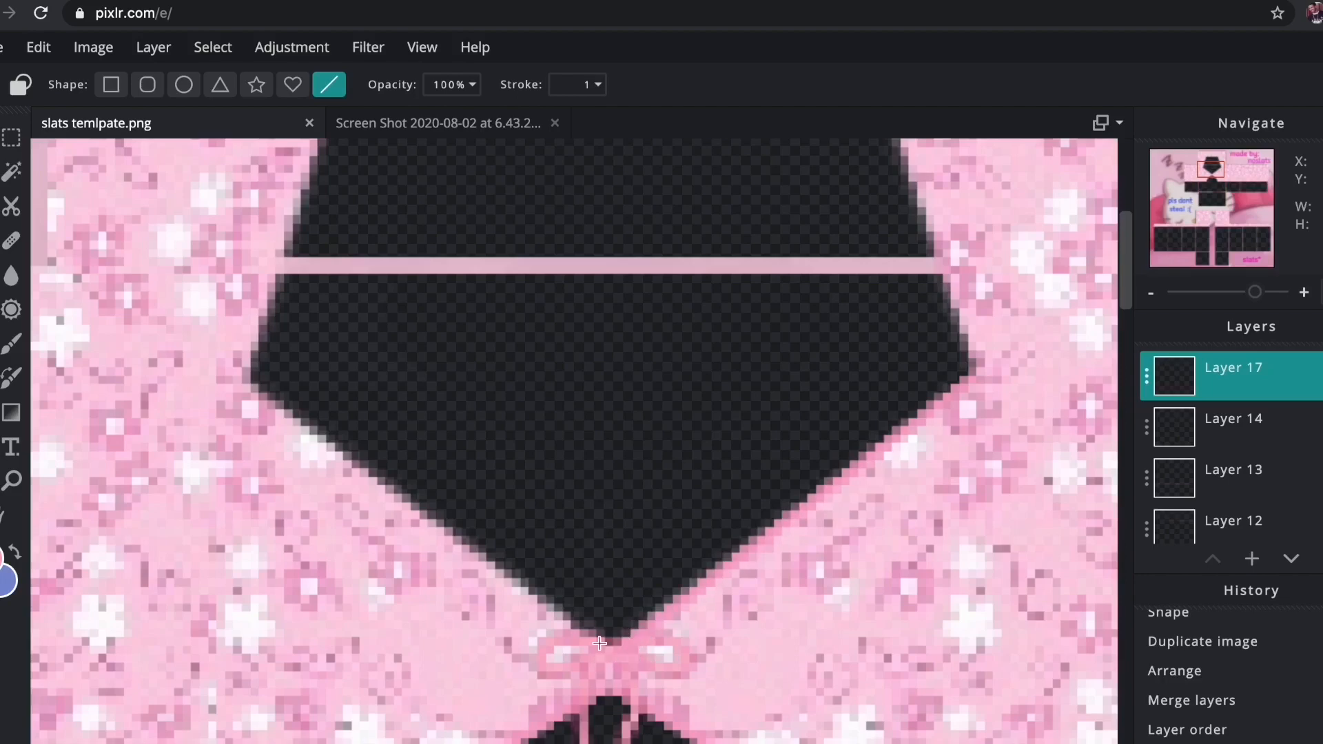
# Mirror a duplicate of the neck line onto the neck hole's lower left edge and merge the two line layers
pyautogui.press('v')
pyautogui.click(847, 85)
pyautogui.click(759, 85)
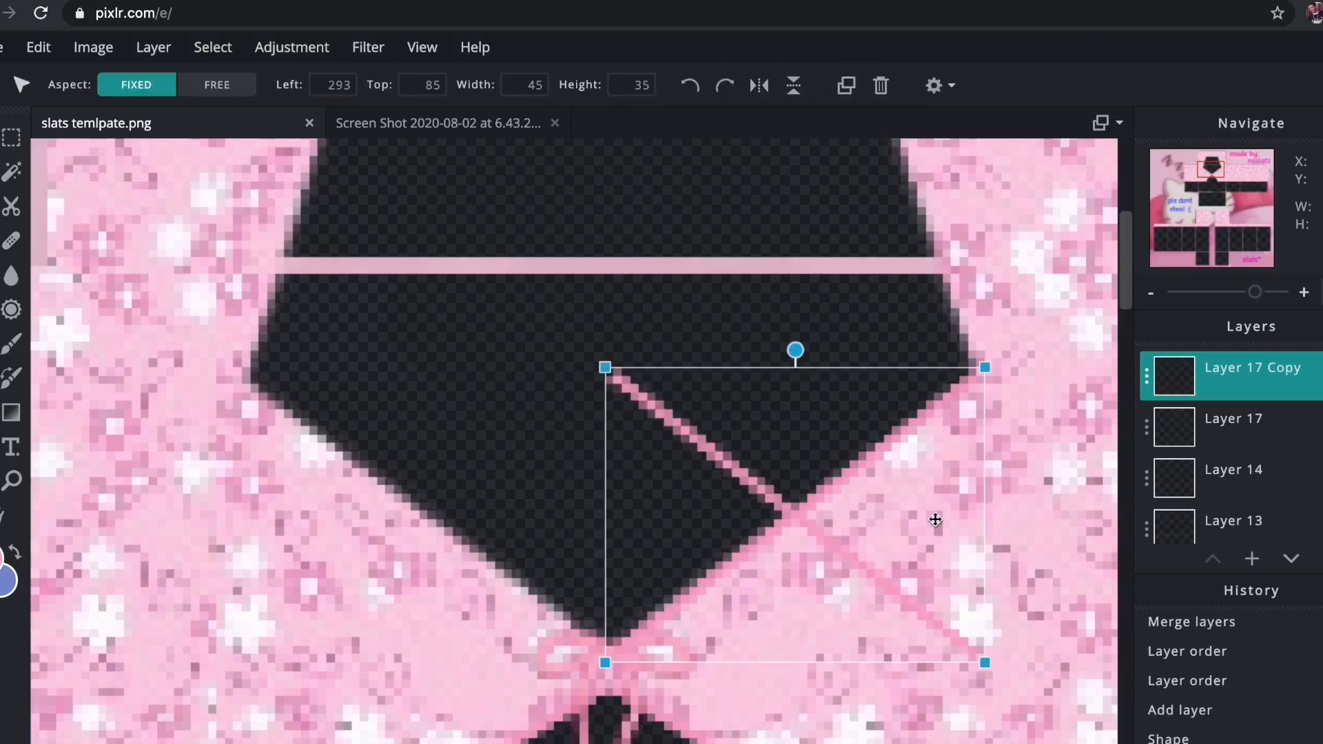
pyautogui.moveTo(824, 541); pyautogui.dragTo(563, 516)
pyautogui.click(1233, 420)
pyautogui.click(1227, 375)
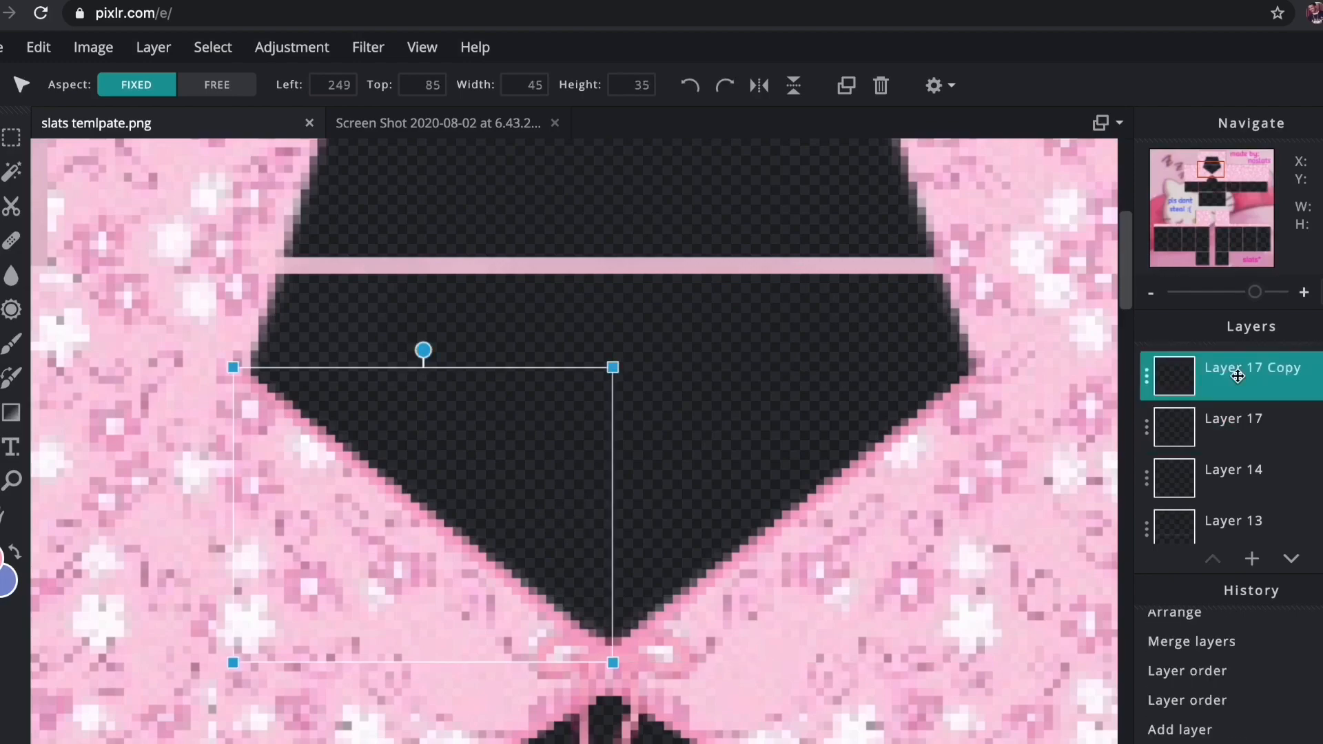
pyautogui.hotkey('ctrl', 'e')
# Add an empty layer and draw stroke 1 lines along the right half of the upper neck hole's top and side edges
pyautogui.moveTo(1125, 259)
pyautogui.mouseDown()
pyautogui.moveTo(1128, 208)
pyautogui.moveTo(1127, 234)
pyautogui.mouseUp()
pyautogui.click(1252, 558)
pyautogui.click(831, 503)
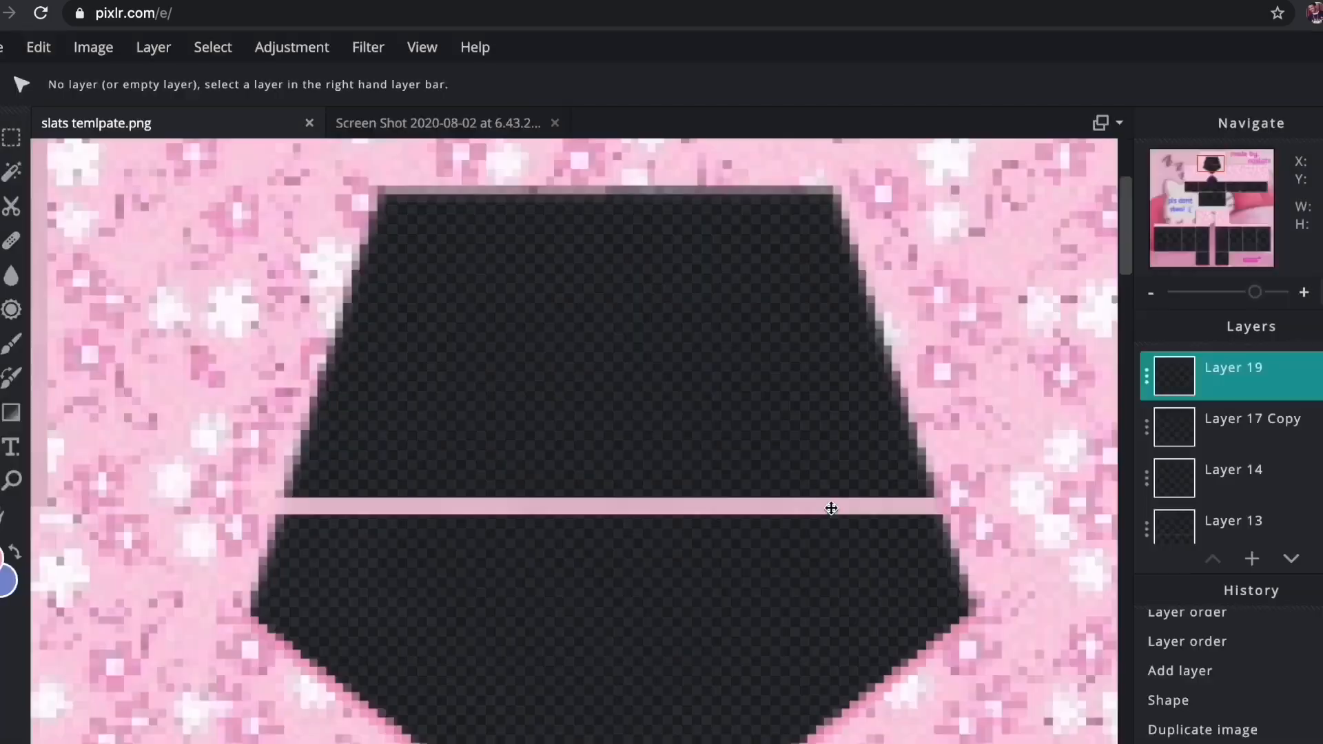
pyautogui.click(11, 412)
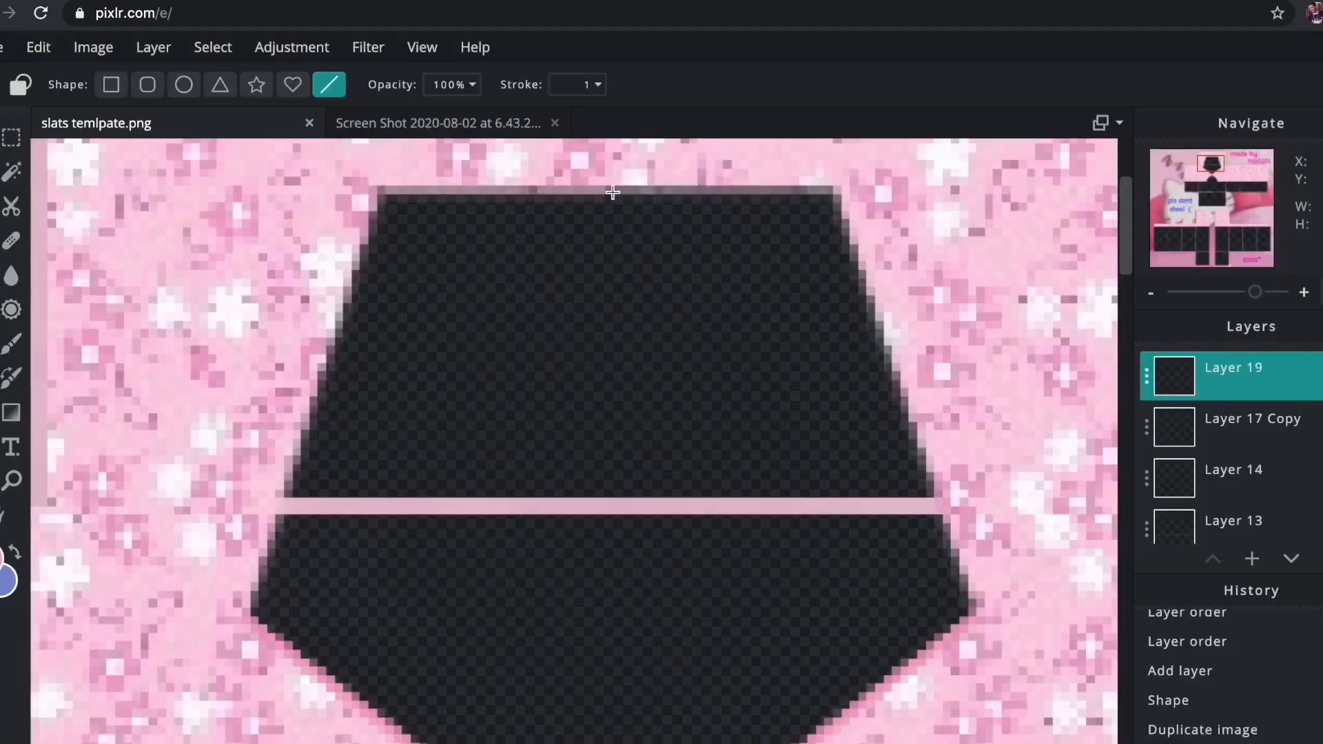
pyautogui.moveTo(613, 192); pyautogui.dragTo(932, 497)
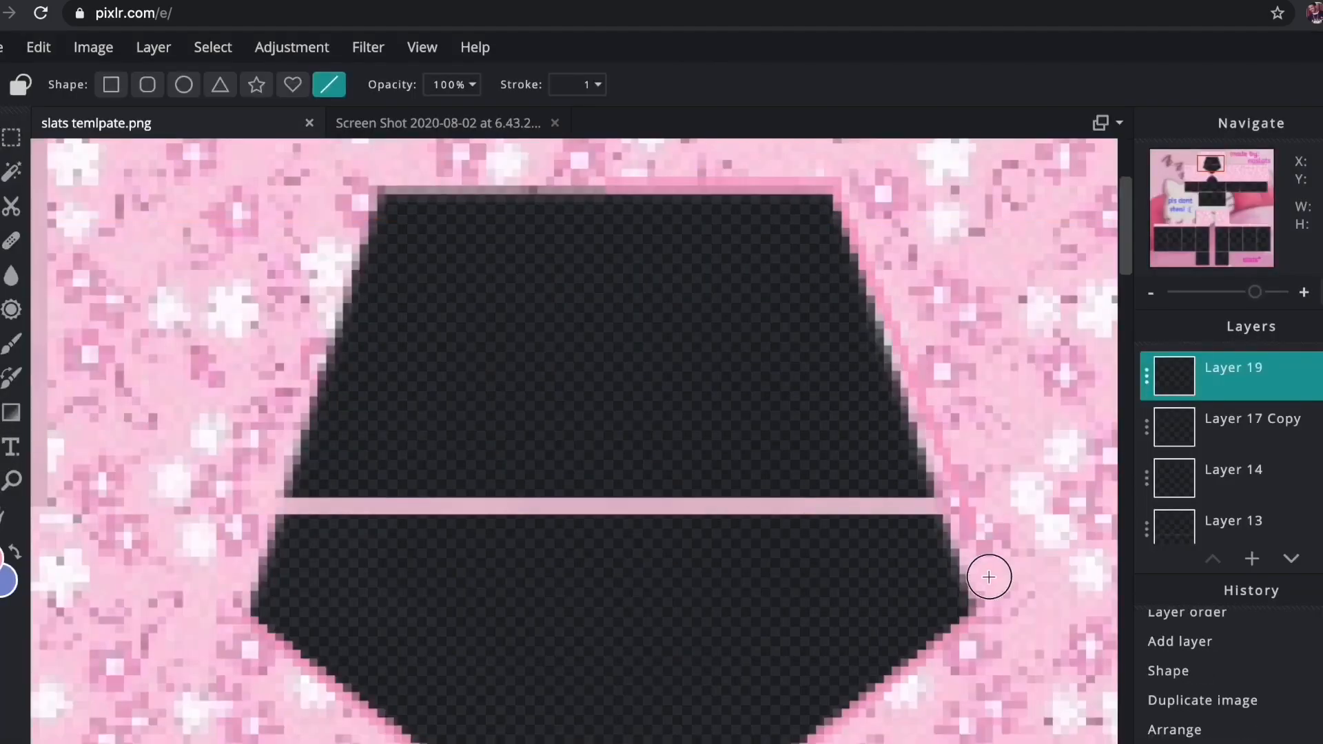
# Mirror a duplicate of the upper neck outline onto the left half and merge all the neck outline layers
pyautogui.press('v')
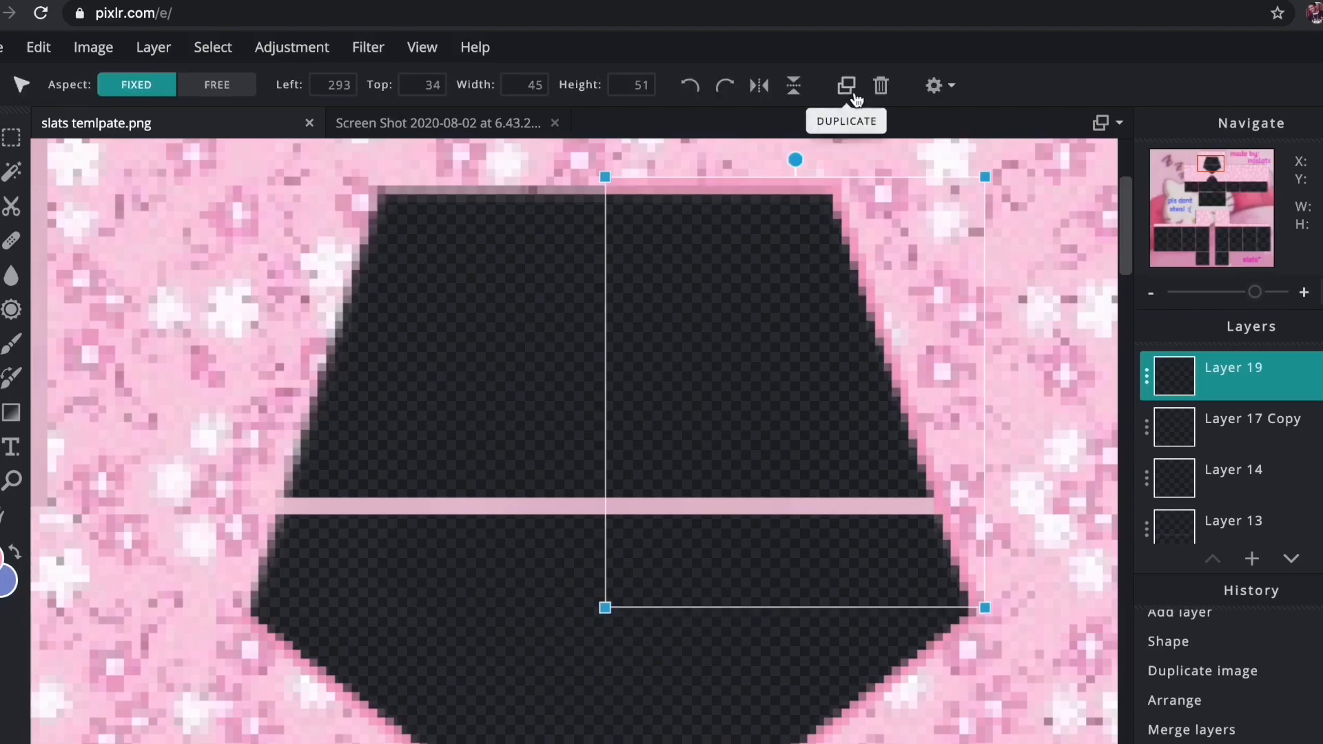
pyautogui.click(846, 85)
pyautogui.click(760, 85)
pyautogui.moveTo(928, 319); pyautogui.dragTo(555, 322)
pyautogui.click(1319, 432)
pyautogui.click(1255, 376)
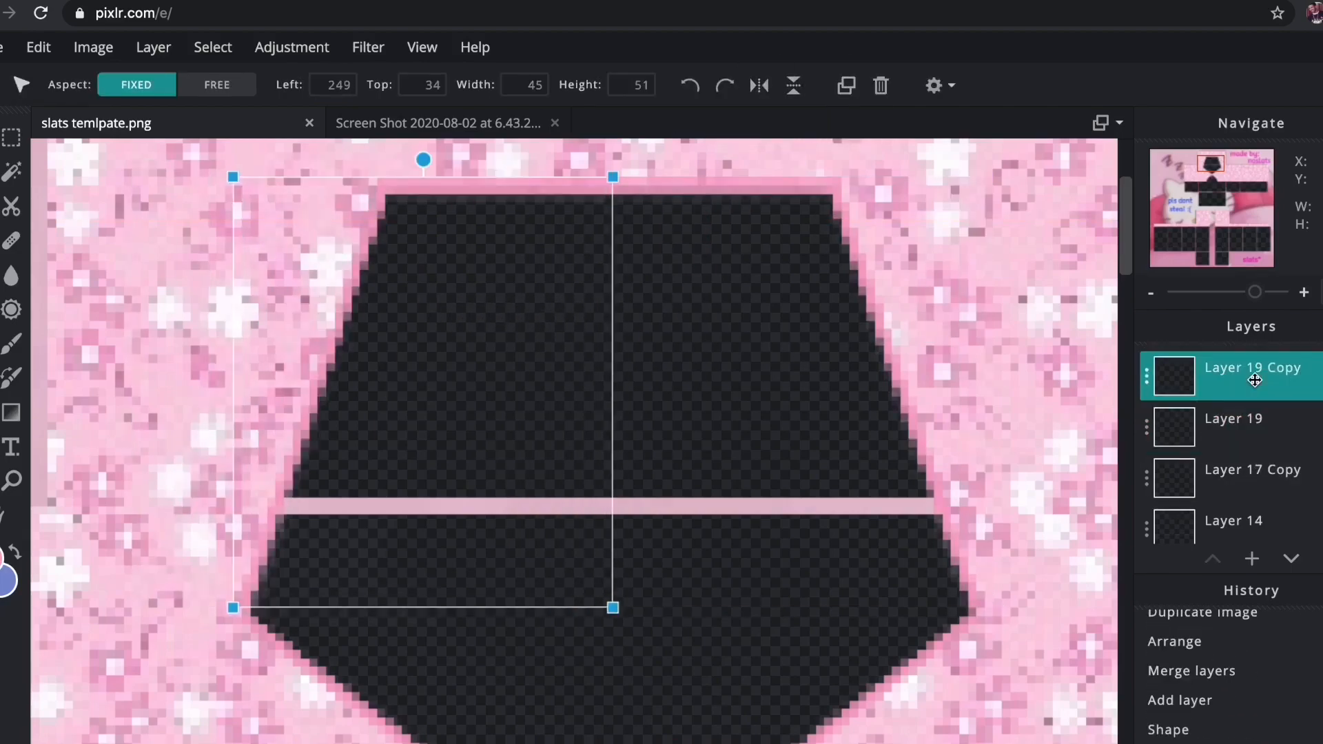
pyautogui.press('super+e')
pyautogui.press('super+e')
# Download the finished basic shirt as a PNG file named flowergirl (pink)
pyautogui.moveTo(1255, 292); pyautogui.dragTo(1223, 303)
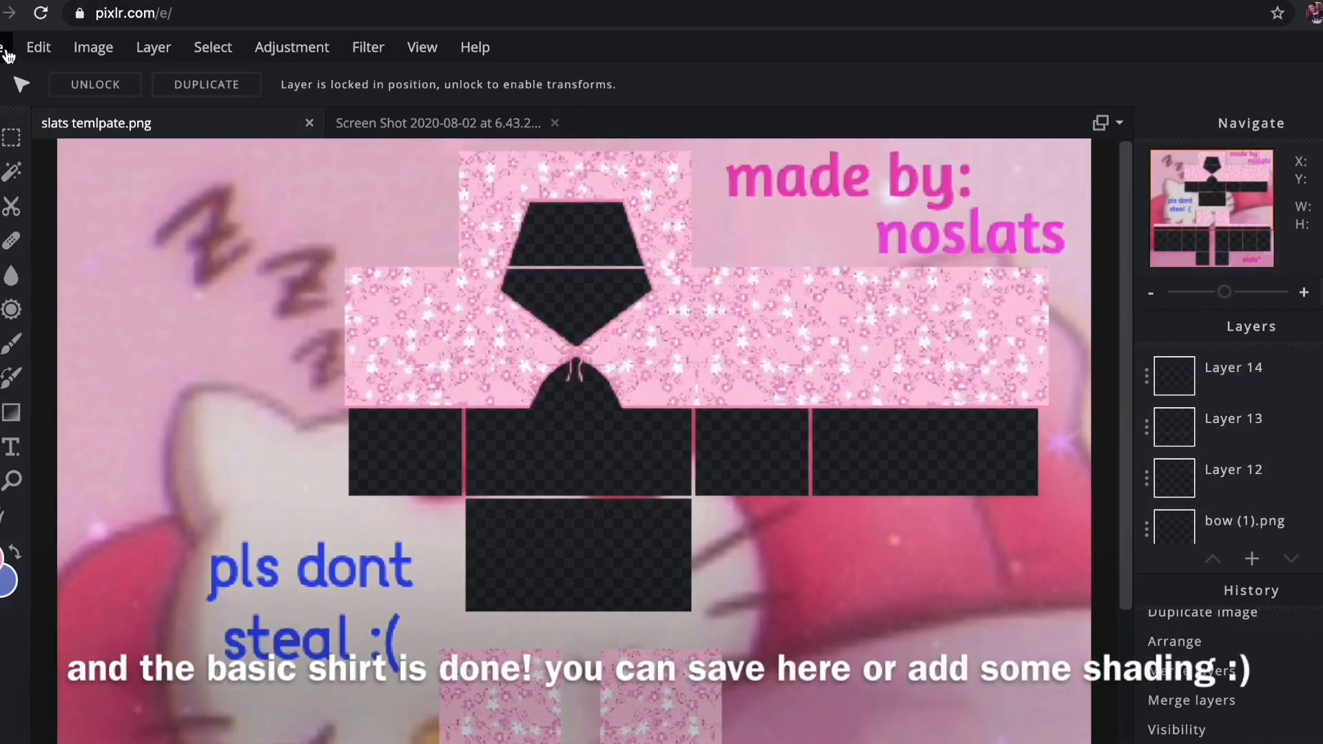
pyautogui.click(6, 50)
pyautogui.click(61, 218)
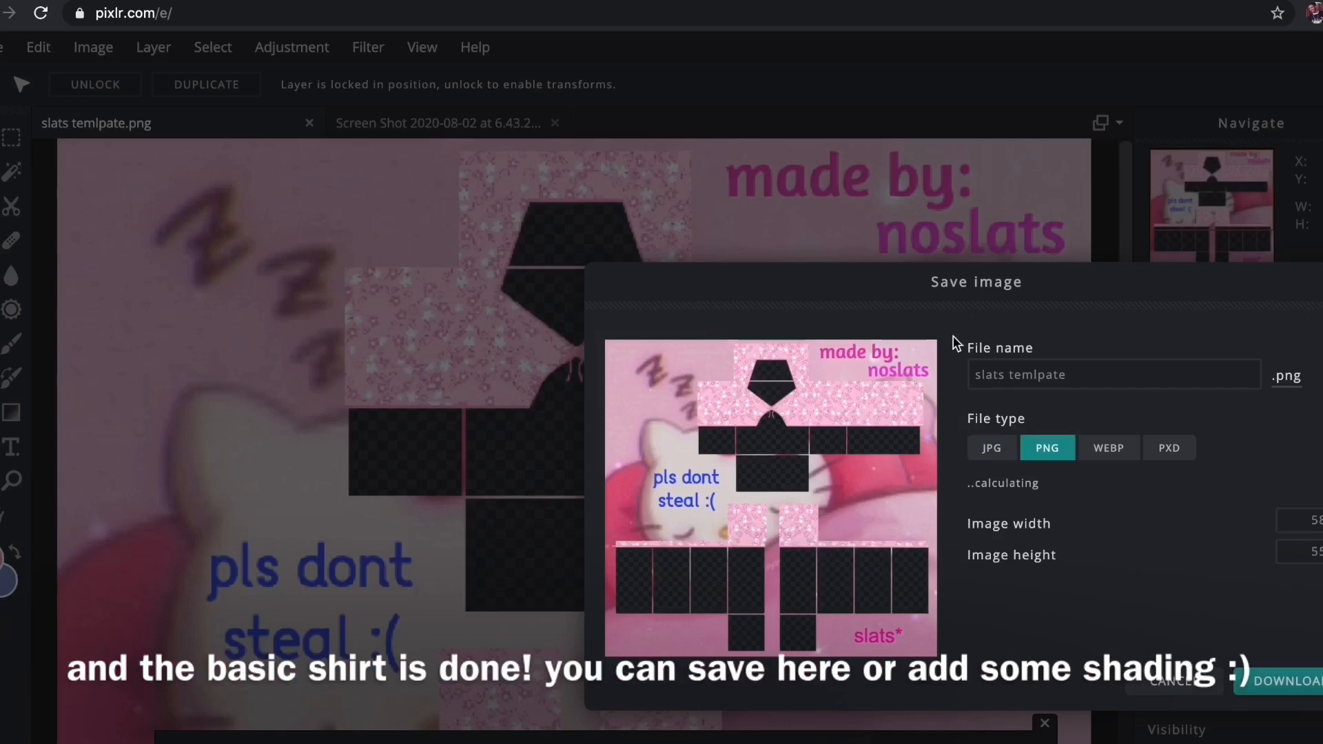
pyautogui.click(1102, 374)
pyautogui.press('super+a')
pyautogui.press('BackSpace')
pyautogui.write('flow')
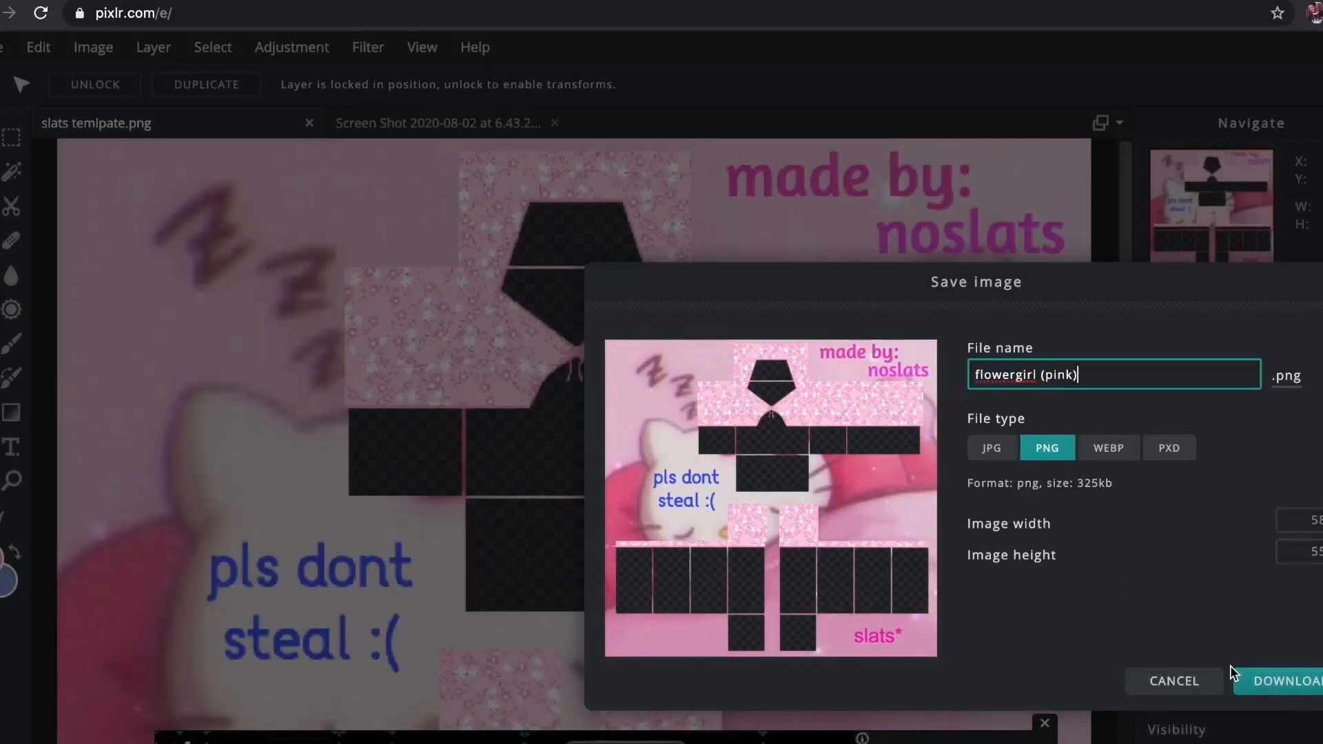
pyautogui.click(1275, 678)
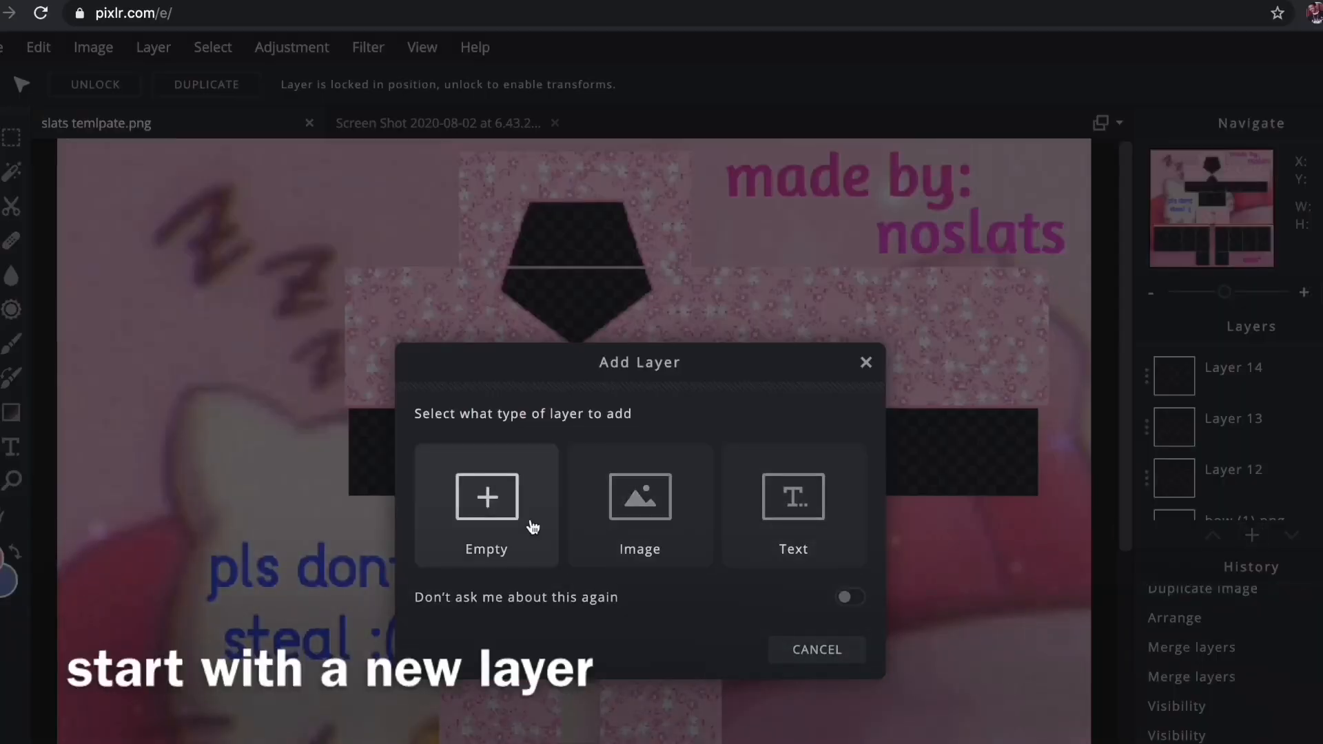
# Add an empty layer and set the rectangle shape to an unfilled black outline with a stroke of 12
pyautogui.click(521, 536)
pyautogui.press('u')
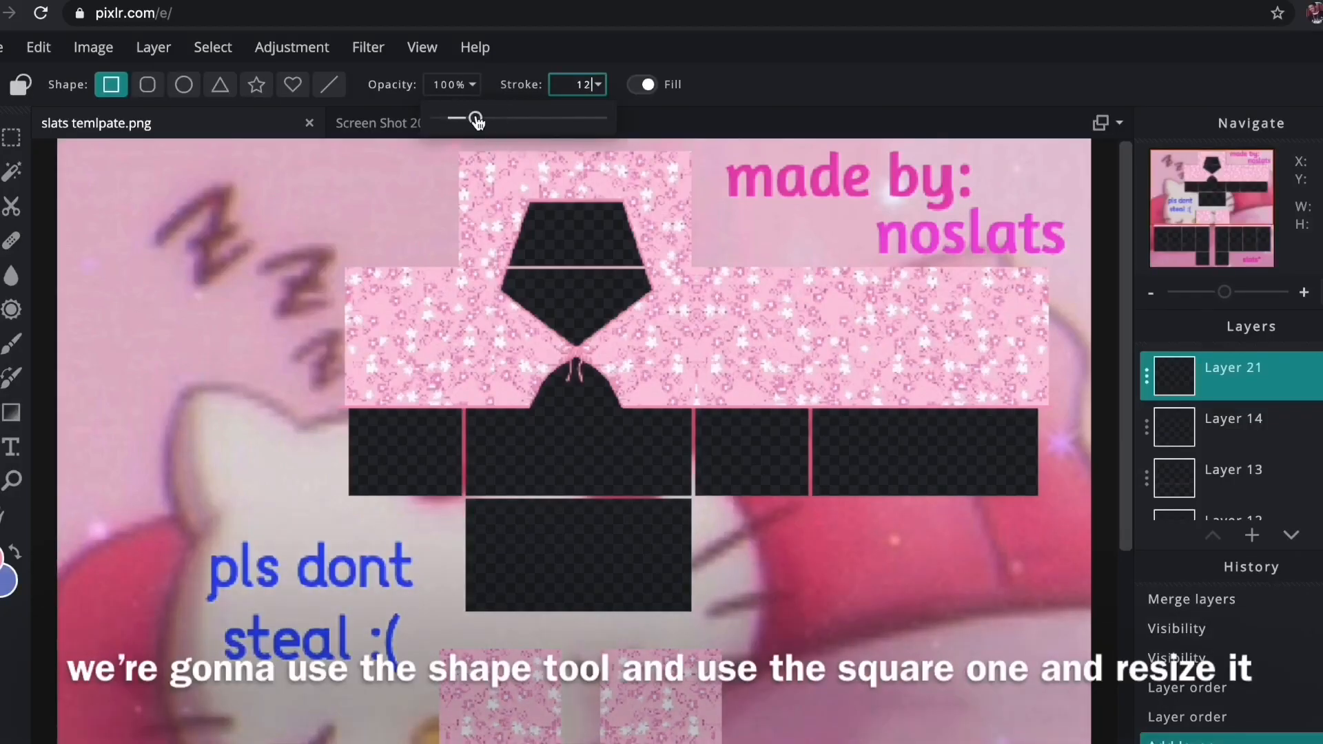
pyautogui.click(1, 558)
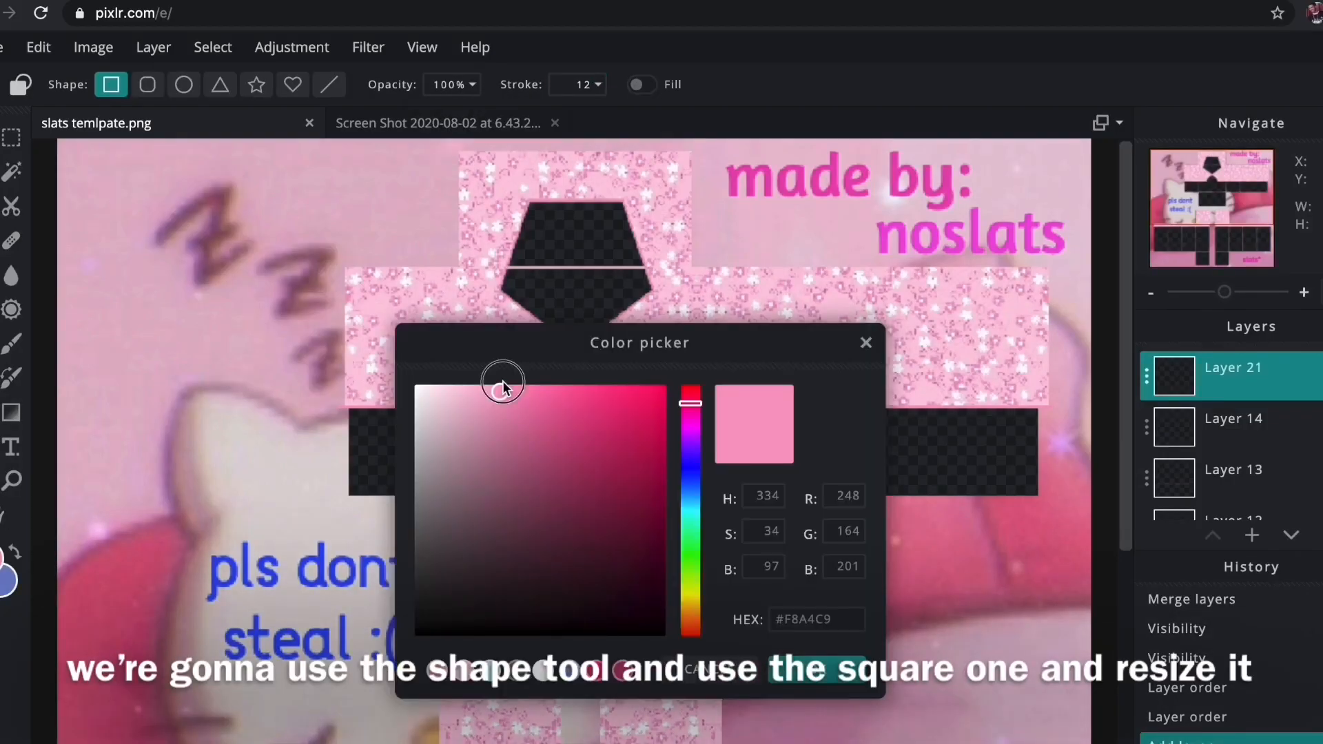
pyautogui.click(416, 632)
pyautogui.click(817, 667)
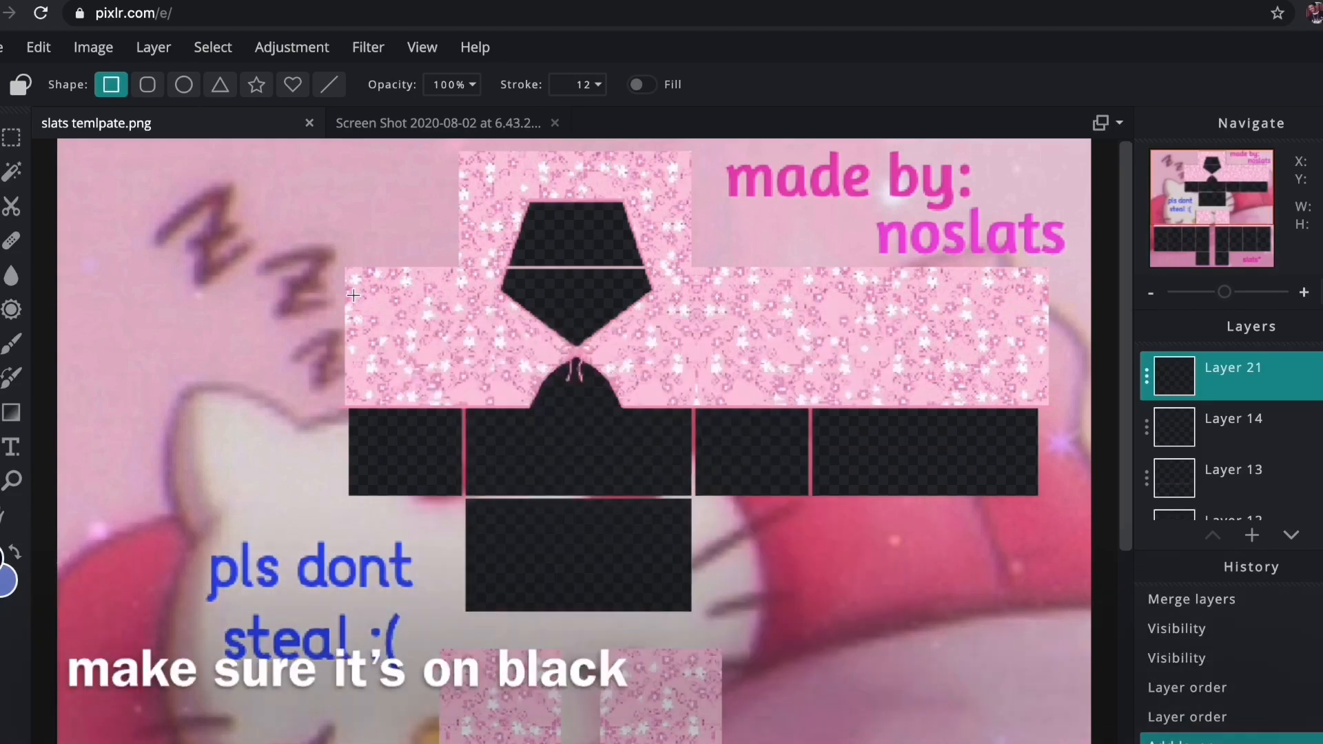
pyautogui.moveTo(390, 324); pyautogui.dragTo(458, 405)
pyautogui.hotkey('ctrl', 'z')
pyautogui.click(587, 86)
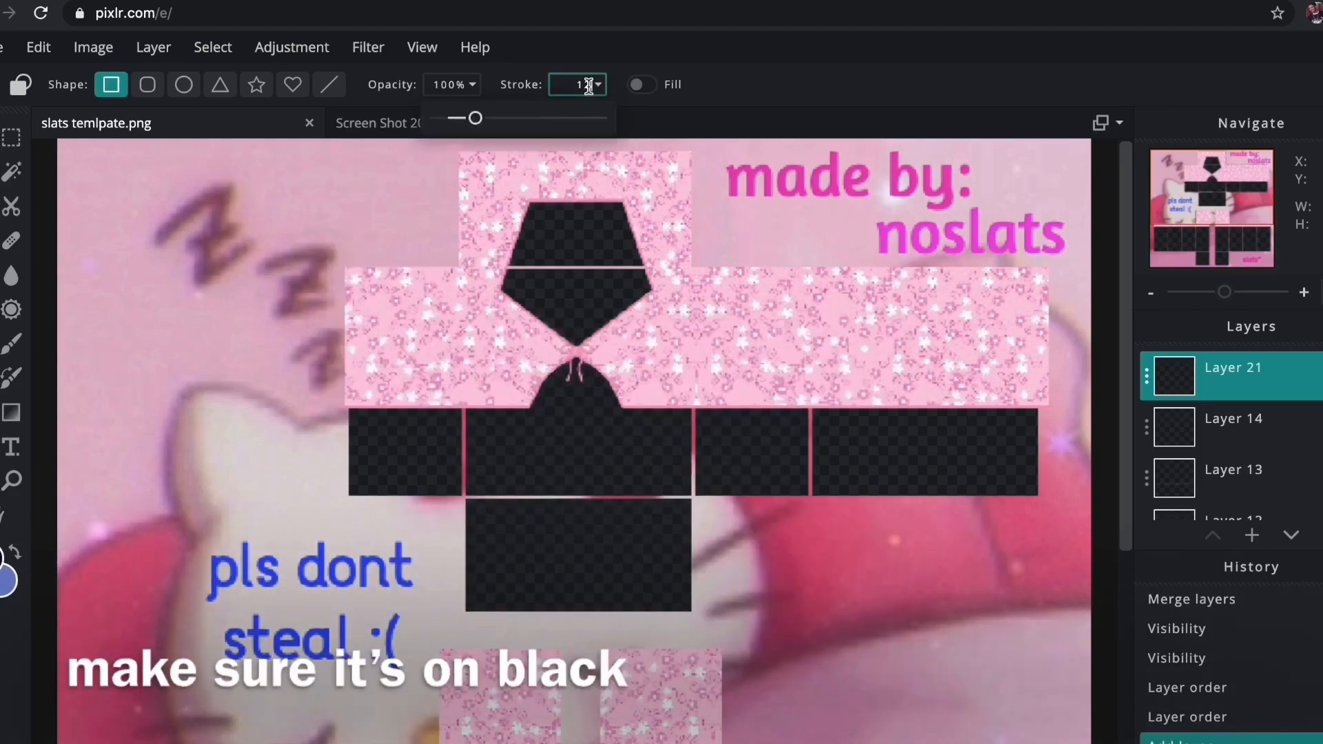
pyautogui.moveTo(352, 273); pyautogui.dragTo(461, 413)
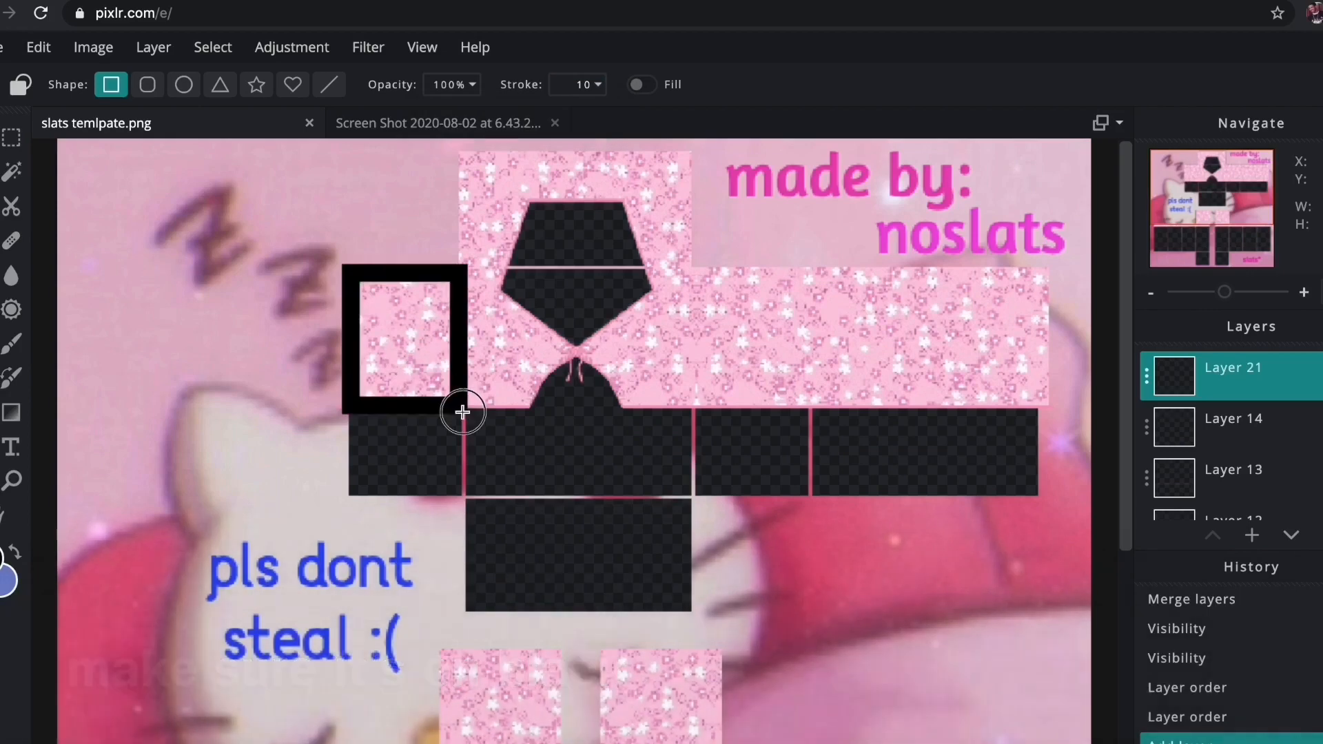
pyautogui.hotkey('ctrl', 'z')
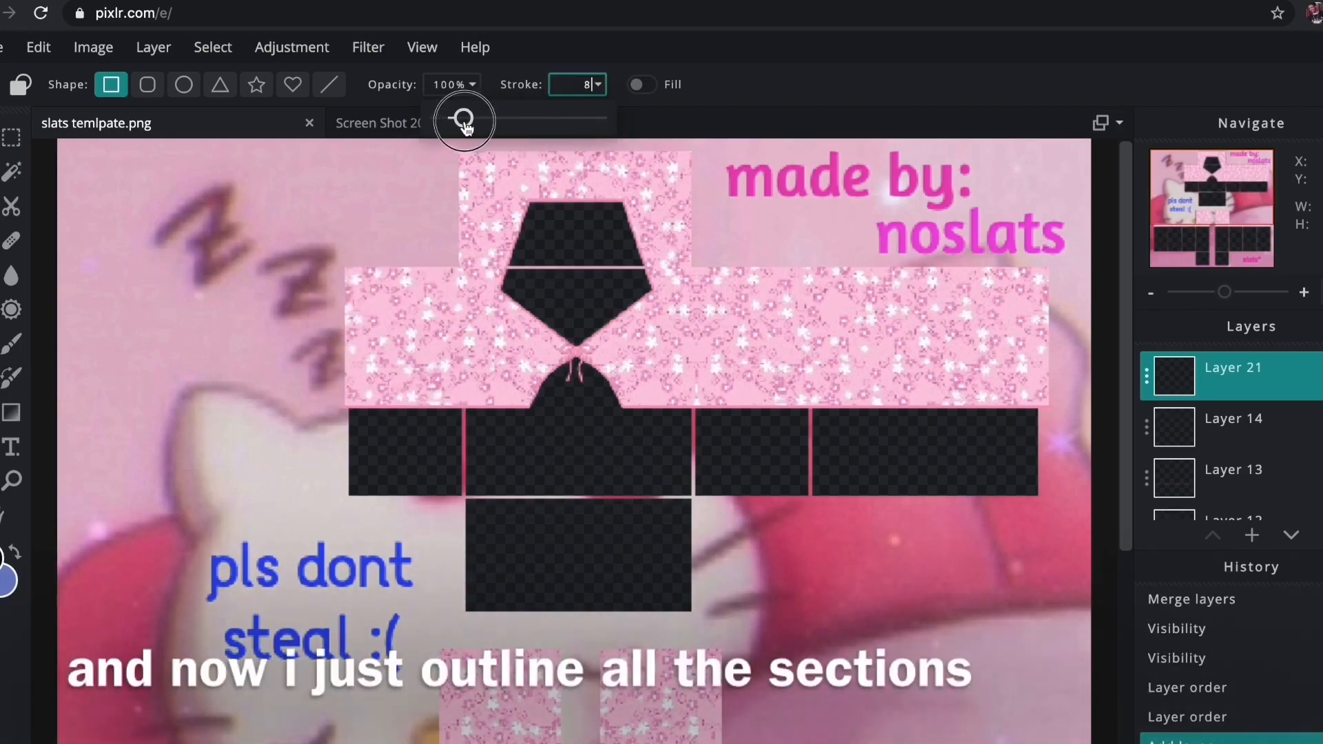
# Outline the two torso side sections and the back section with unfilled black rectangles at a stroke of 8
pyautogui.moveTo(355, 273)
pyautogui.mouseDown()
pyautogui.moveTo(443, 405)
pyautogui.moveTo(459, 405)
pyautogui.mouseUp()
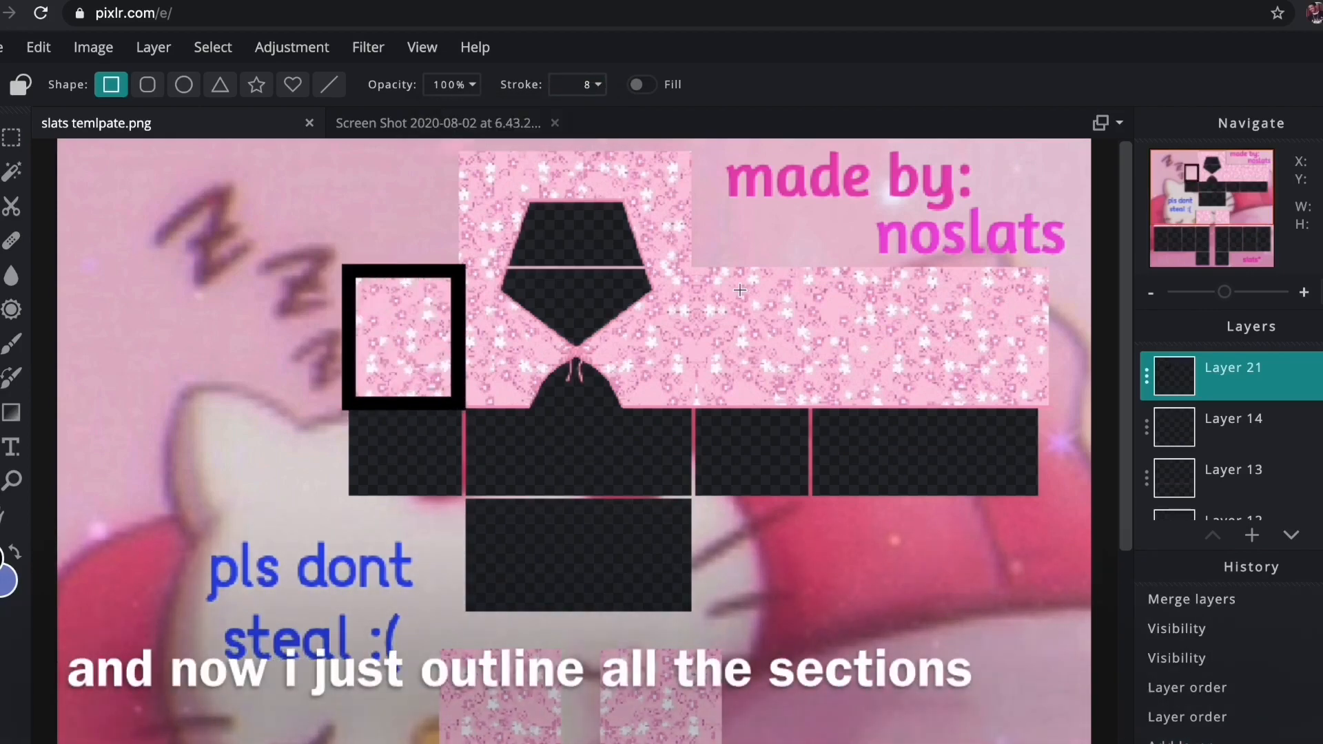
pyautogui.moveTo(702, 273); pyautogui.dragTo(809, 405)
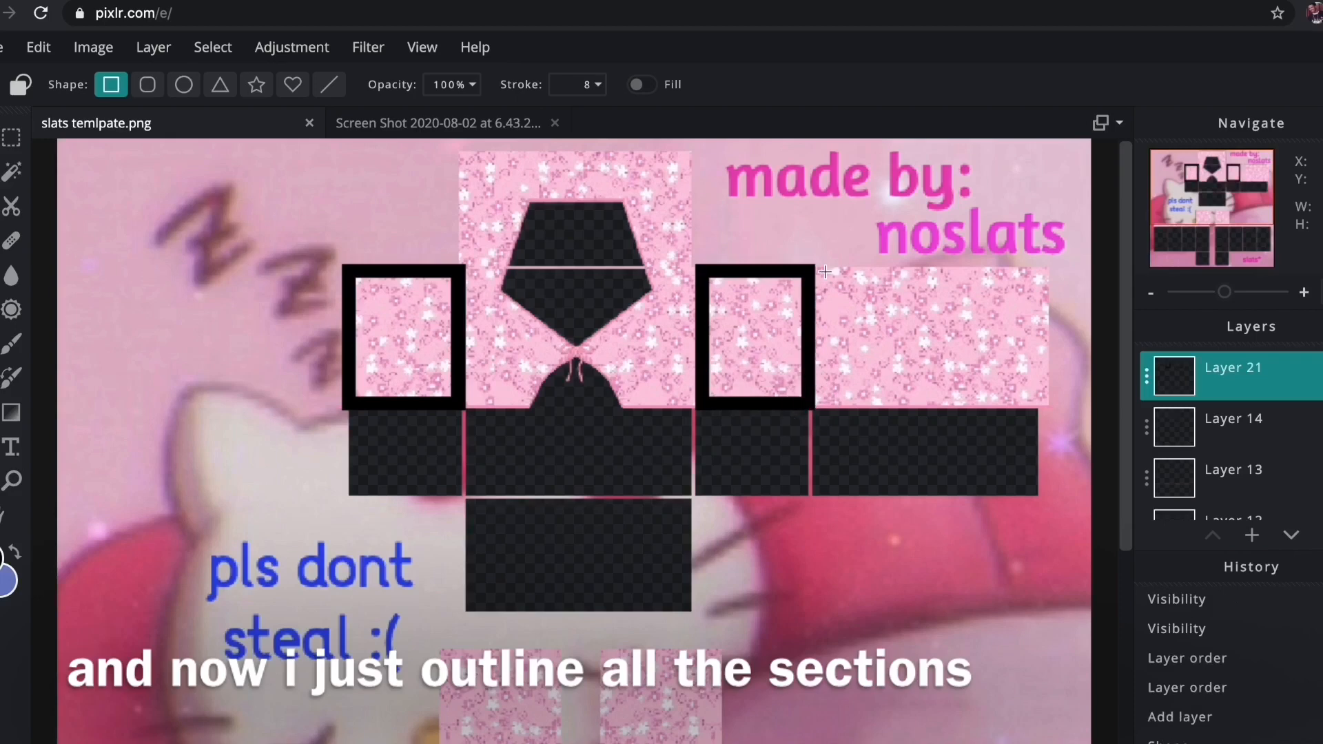
pyautogui.moveTo(825, 272); pyautogui.dragTo(1042, 406)
pyautogui.hotkey('ctrl', 'z')
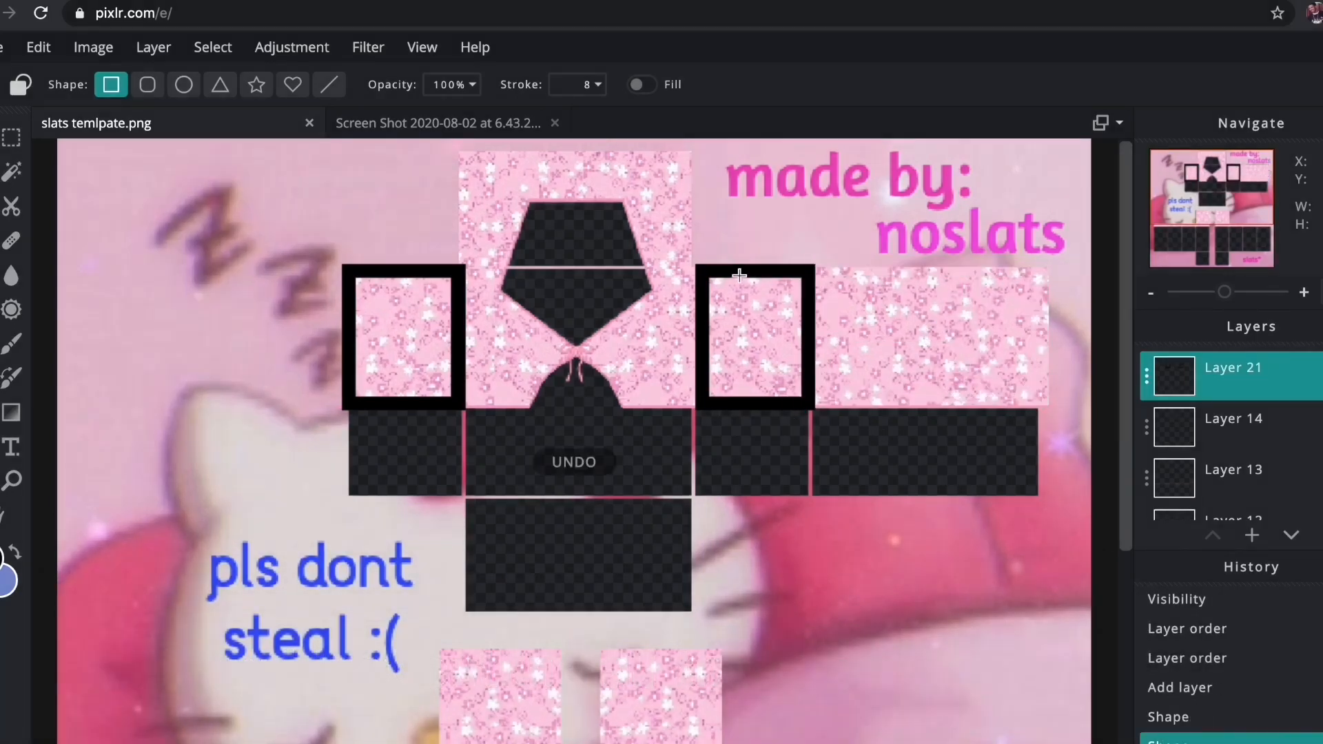
pyautogui.hotkey('ctrl', 'z')
pyautogui.moveTo(700, 272); pyautogui.dragTo(810, 406)
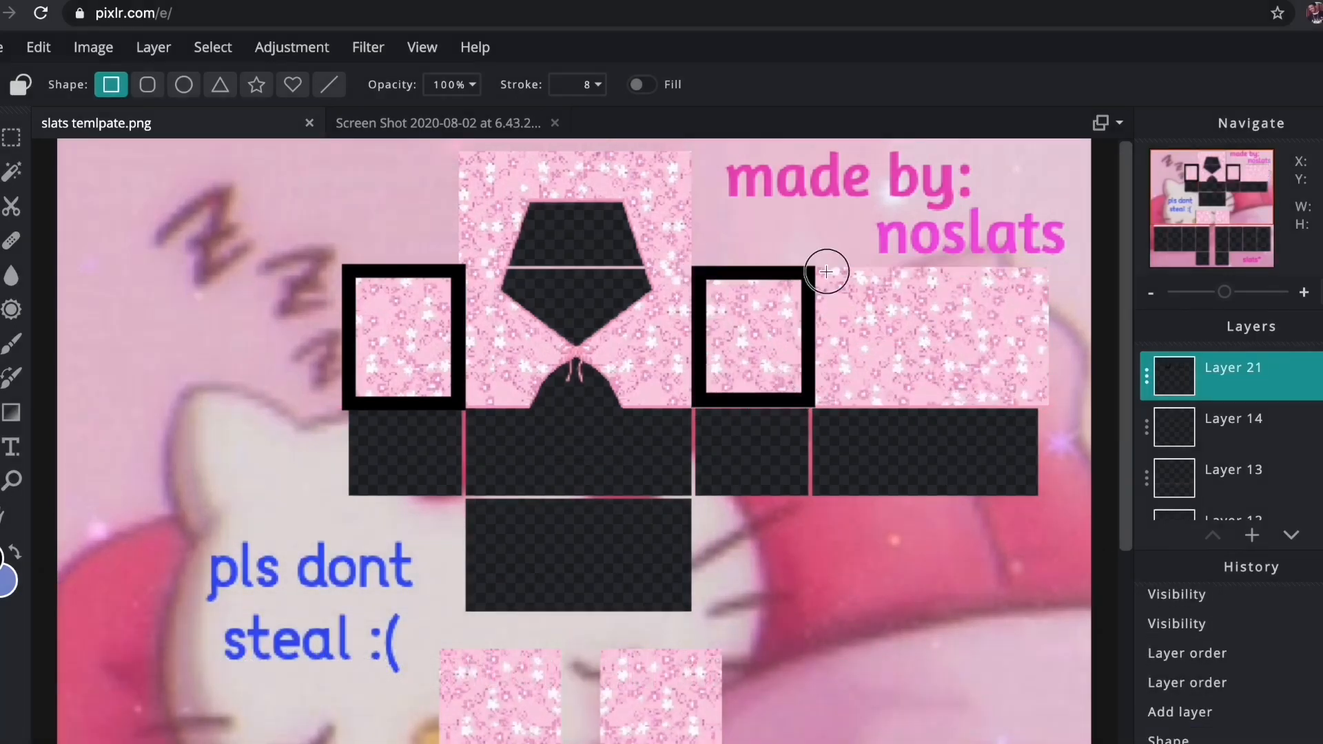
pyautogui.moveTo(826, 272); pyautogui.dragTo(1044, 406)
# Outline the two square flower sections above the arms with unfilled black rectangles at a stroke of 8
pyautogui.scroll(-2, 1121, 440)
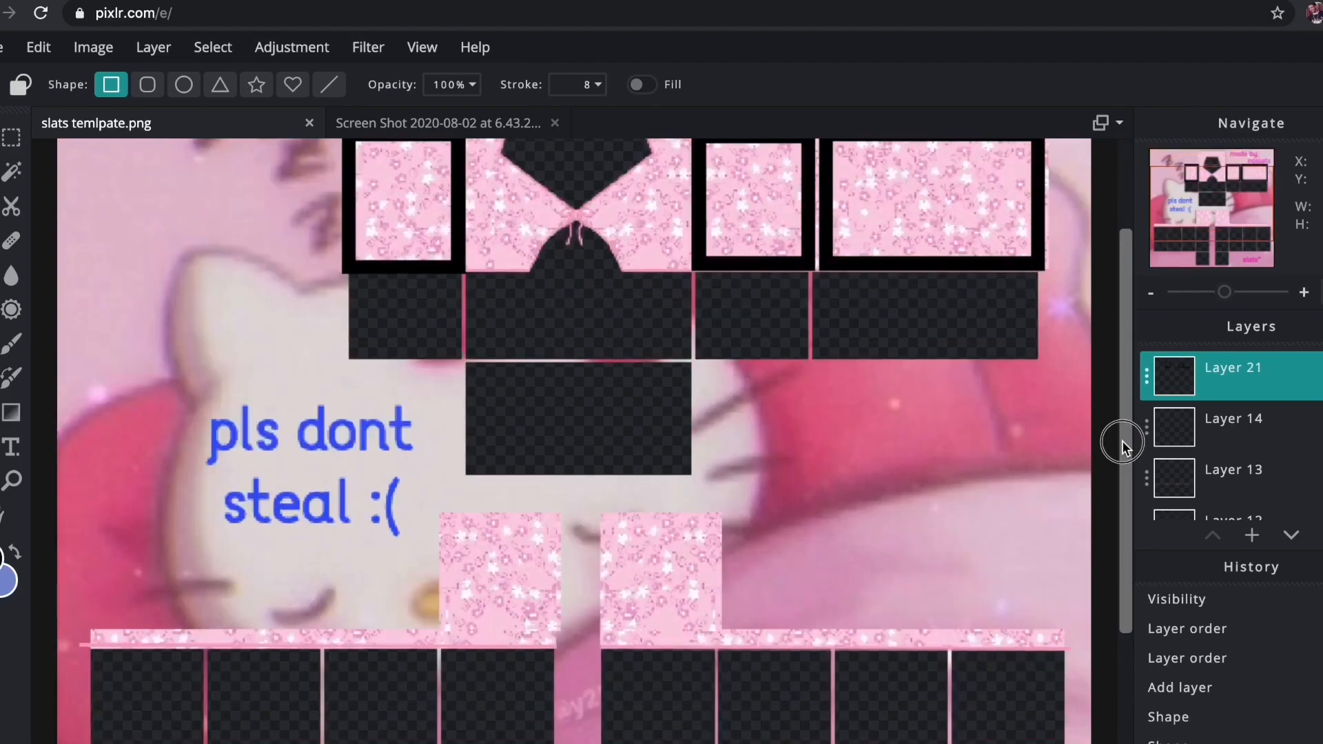
pyautogui.scroll(-1, 1122, 440)
pyautogui.moveTo(485, 532); pyautogui.dragTo(556, 612)
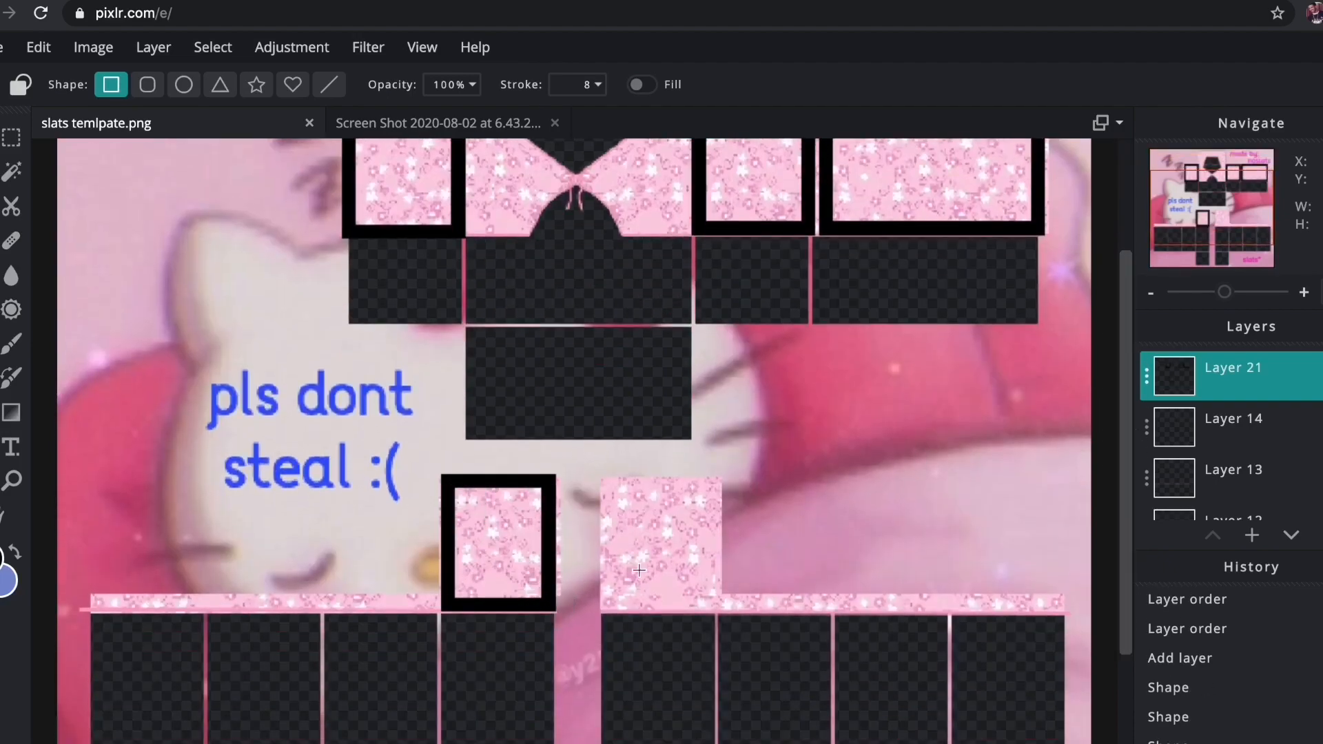
pyautogui.moveTo(608, 484); pyautogui.dragTo(710, 603)
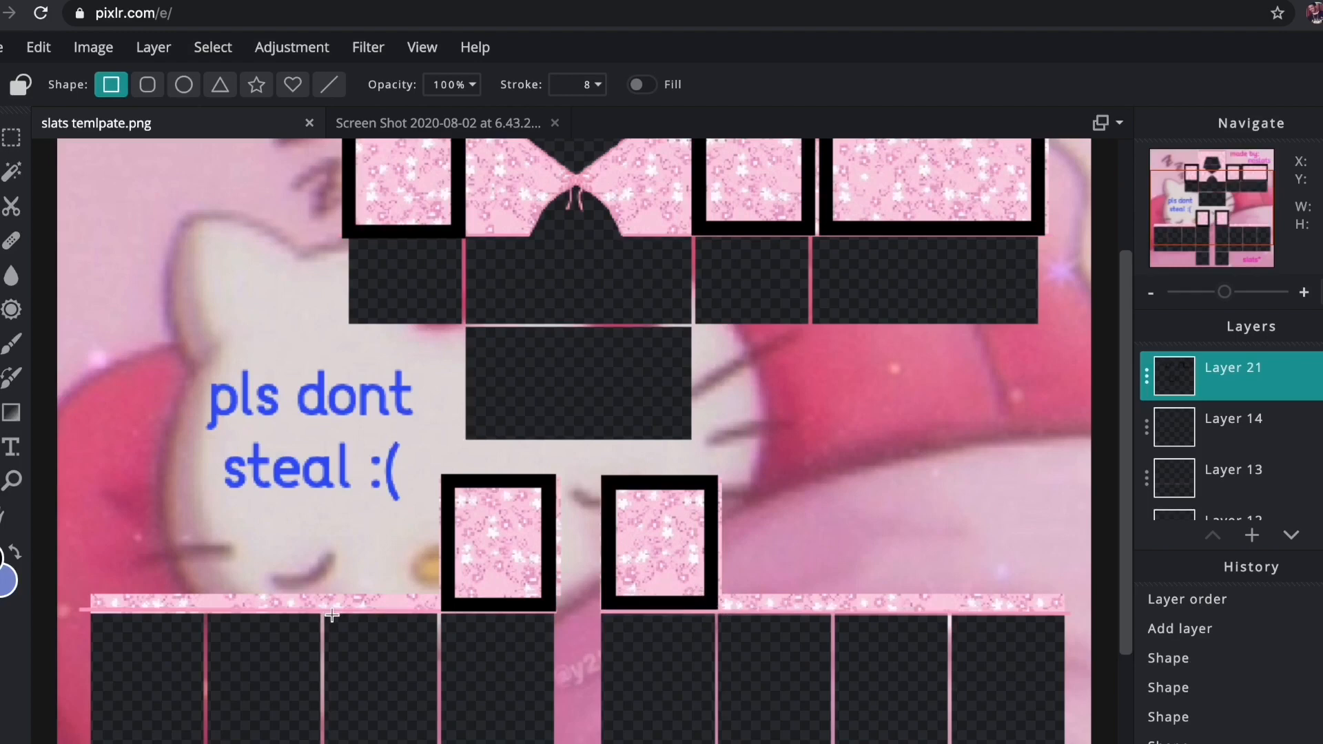
# Outline the thin flower strips along both sleeves with unfilled black rectangles at a stroke of 3
pyautogui.moveTo(432, 608); pyautogui.dragTo(104, 593)
pyautogui.click(606, 88)
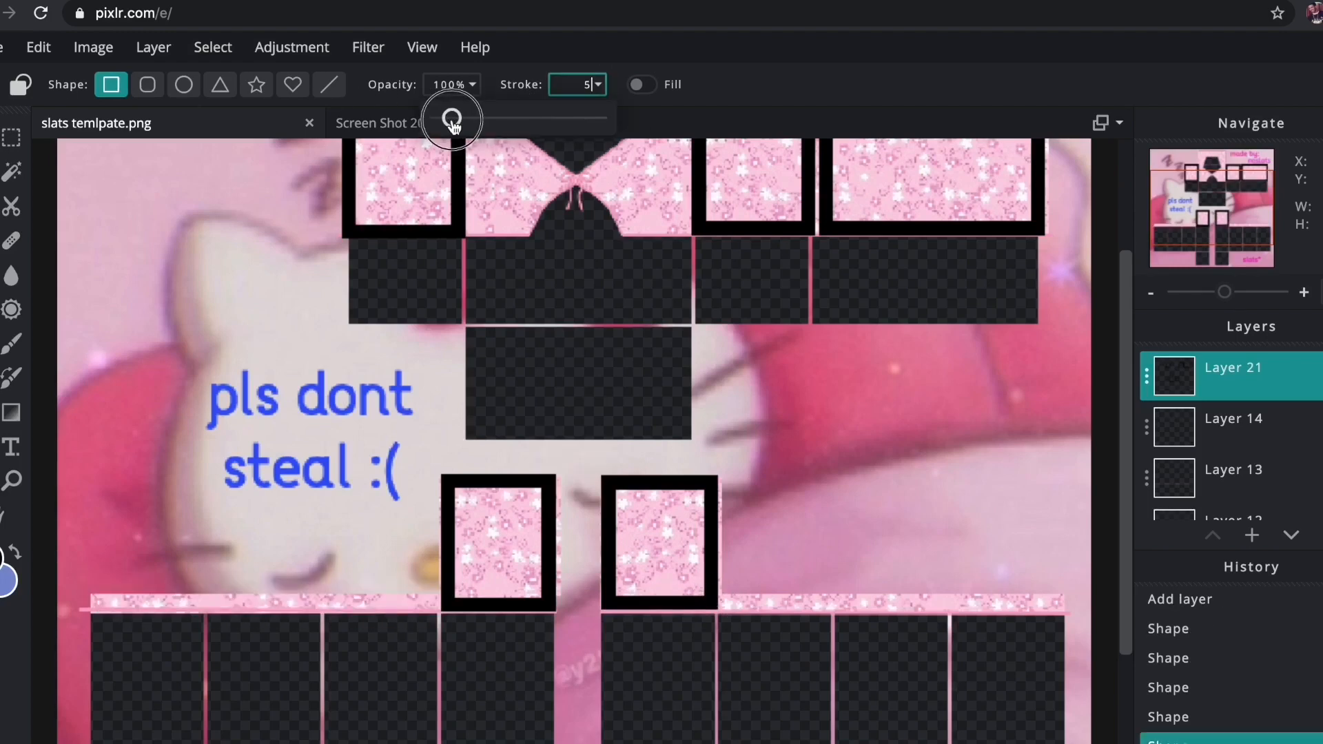
pyautogui.moveTo(94, 599); pyautogui.dragTo(440, 611)
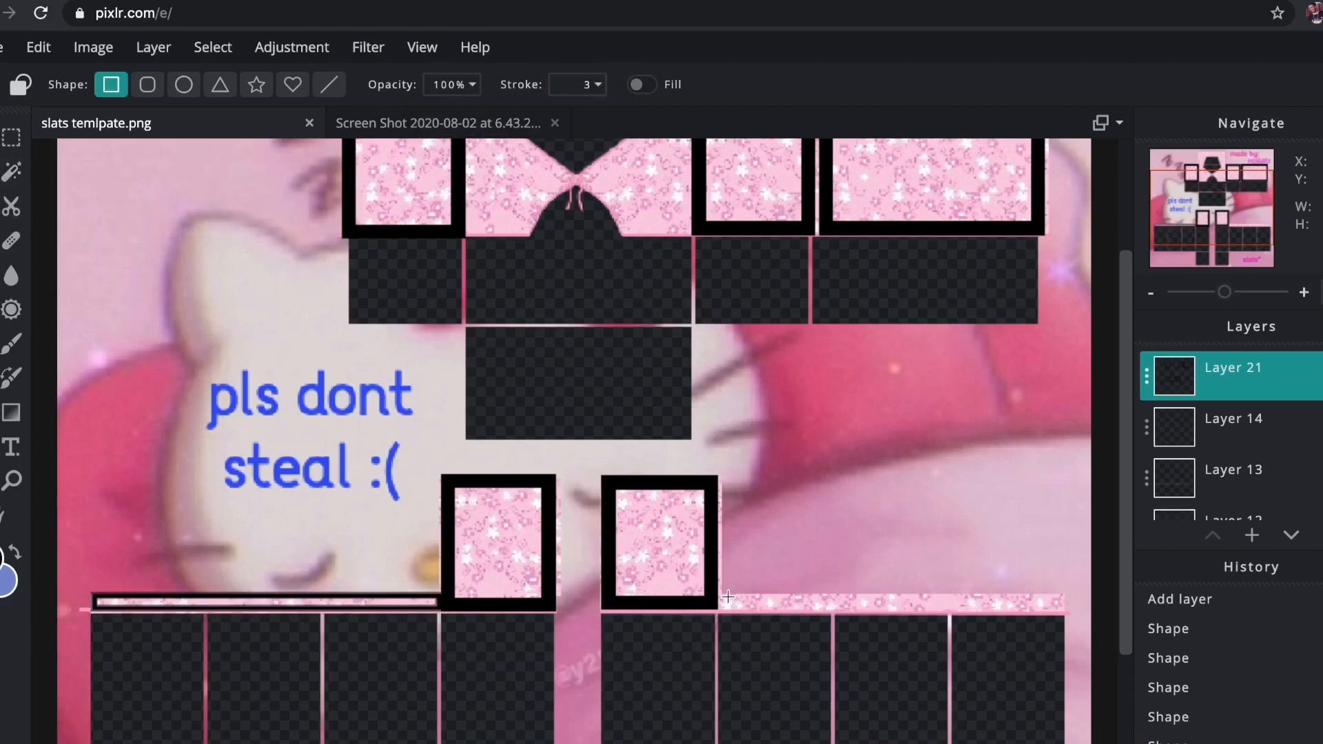
pyautogui.moveTo(728, 597); pyautogui.dragTo(1062, 609)
# Add an empty layer and set the Draw tool's soft brush to 36 px
pyautogui.click(1255, 535)
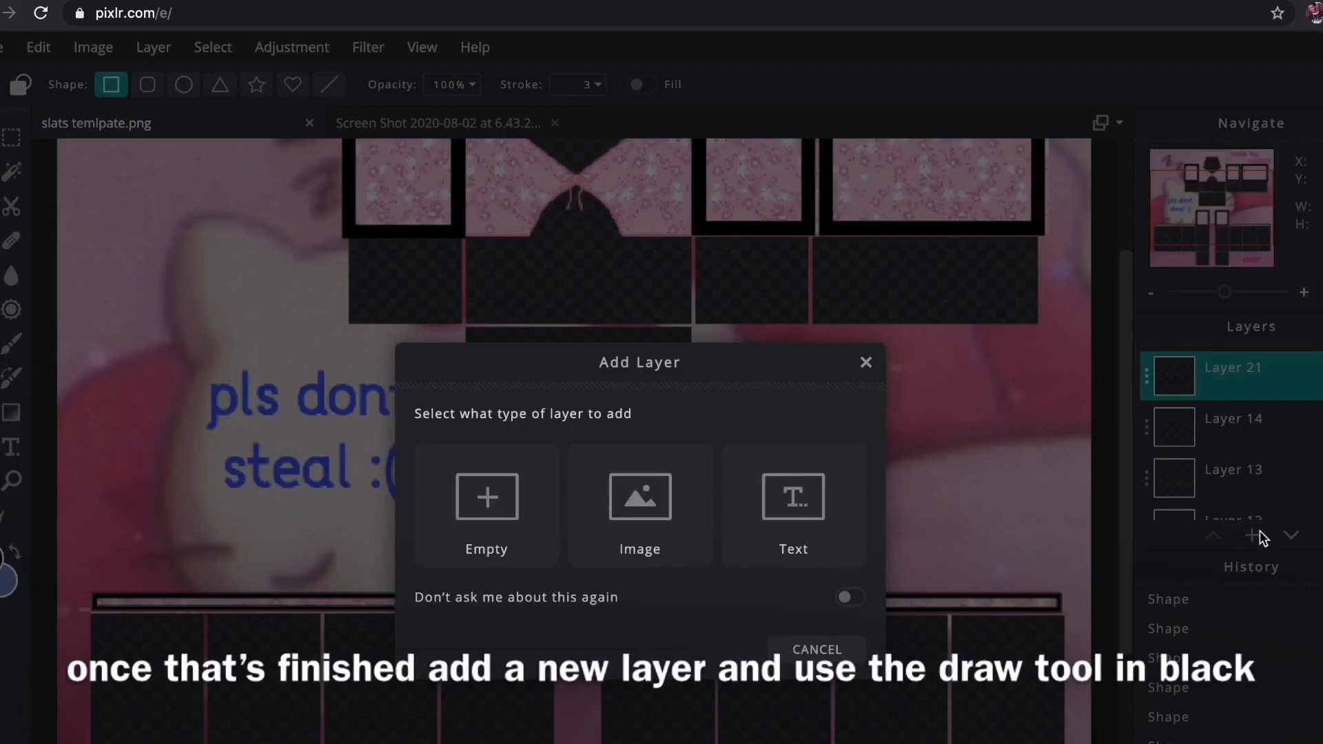
pyautogui.click(505, 521)
pyautogui.moveTo(1122, 307); pyautogui.dragTo(1127, 247)
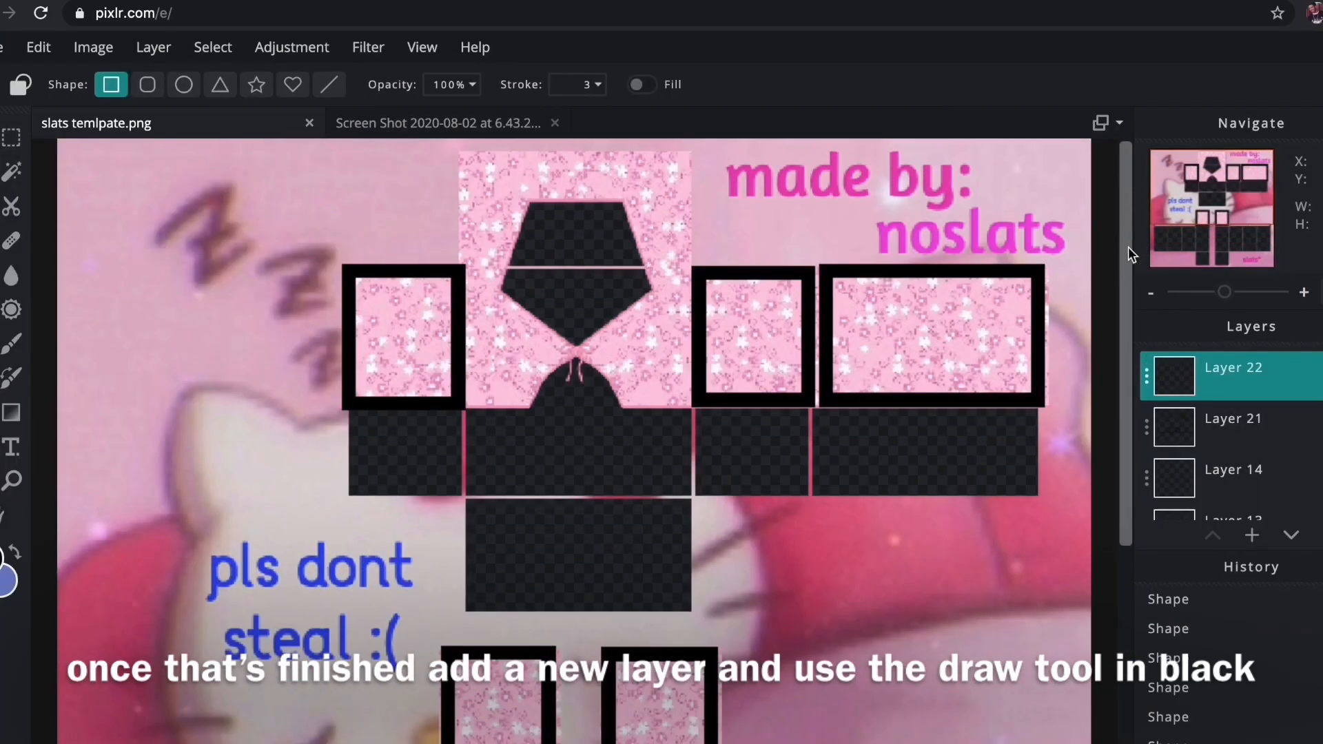
pyautogui.click(12, 344)
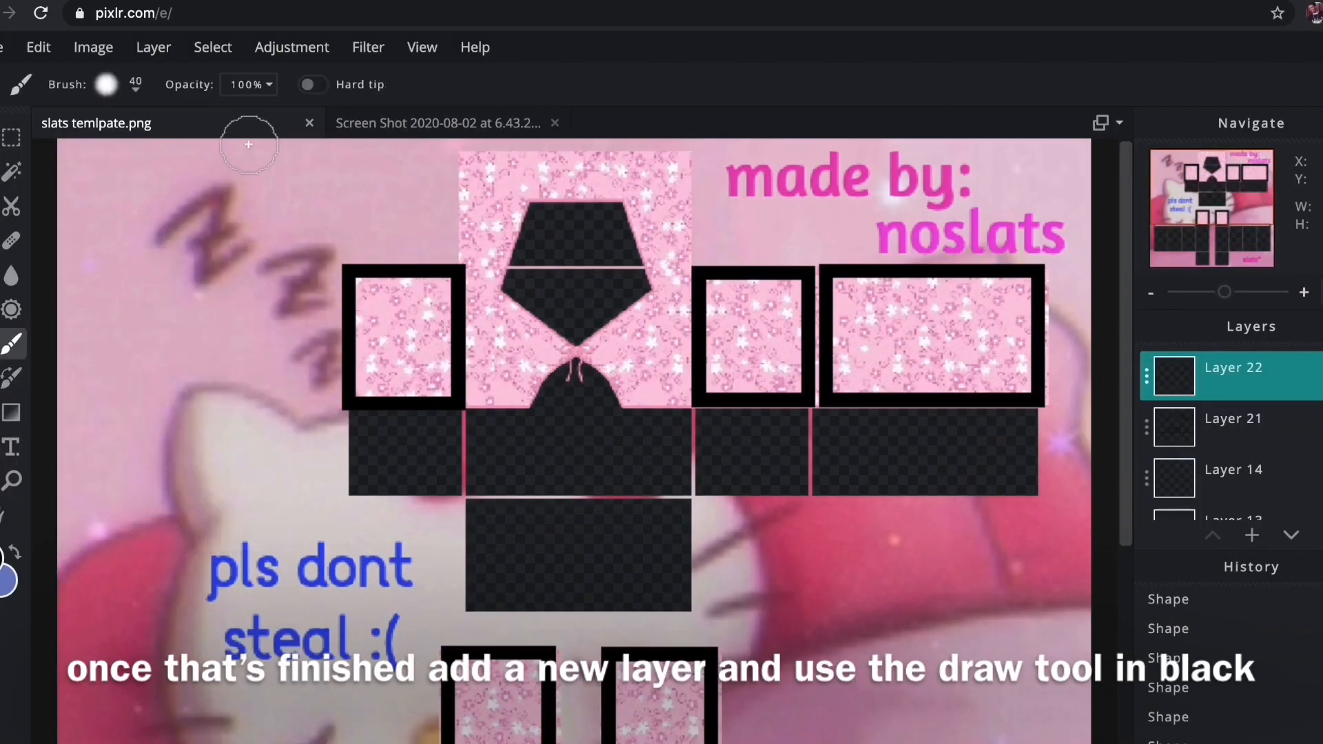
pyautogui.click(136, 90)
pyautogui.moveTo(163, 210)
pyautogui.mouseDown()
pyautogui.moveTo(151, 211)
pyautogui.moveTo(167, 212)
pyautogui.mouseUp()
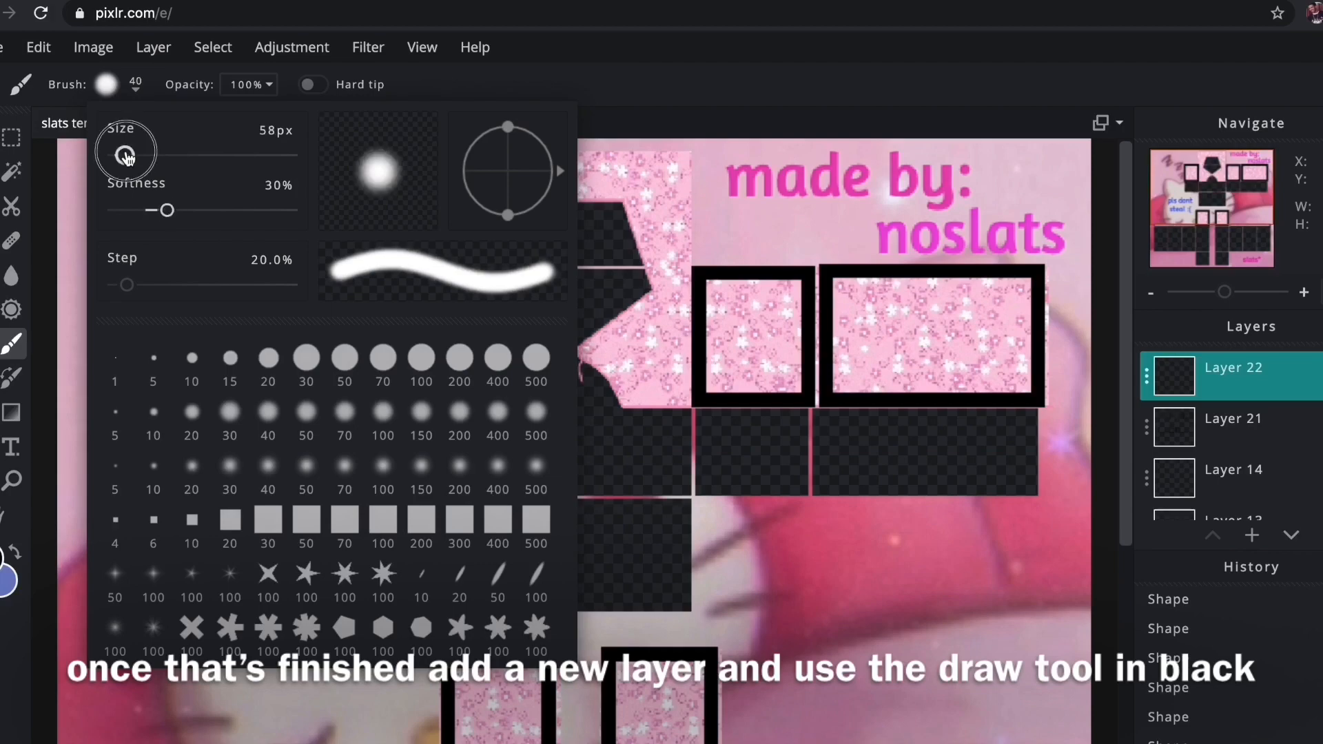
pyautogui.moveTo(126, 157); pyautogui.dragTo(121, 157)
pyautogui.click(135, 88)
# Reduce the soft brush to 19 px, undo the test stroke and keep black as the drawing colour
pyautogui.moveTo(1224, 293); pyautogui.dragTo(1232, 294)
pyautogui.moveTo(1128, 324); pyautogui.dragTo(1127, 291)
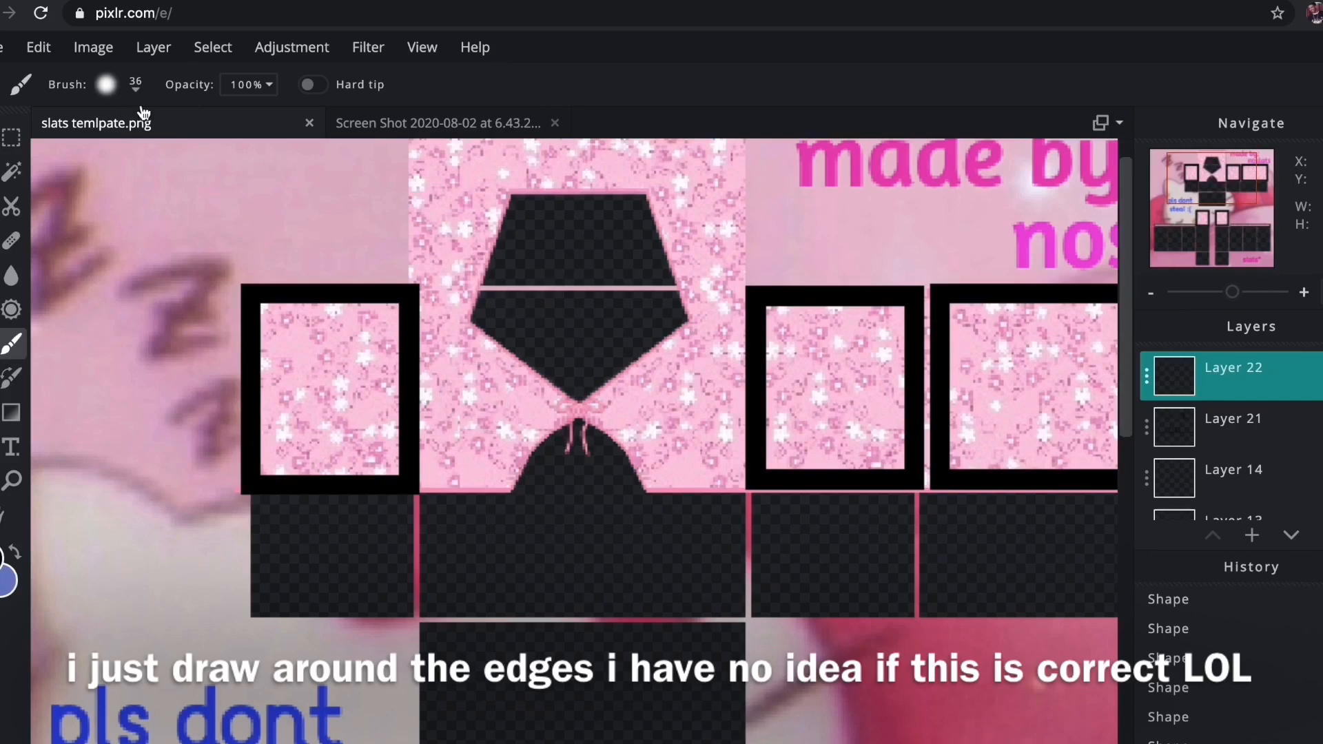
pyautogui.click(136, 87)
pyautogui.moveTo(123, 157); pyautogui.dragTo(117, 157)
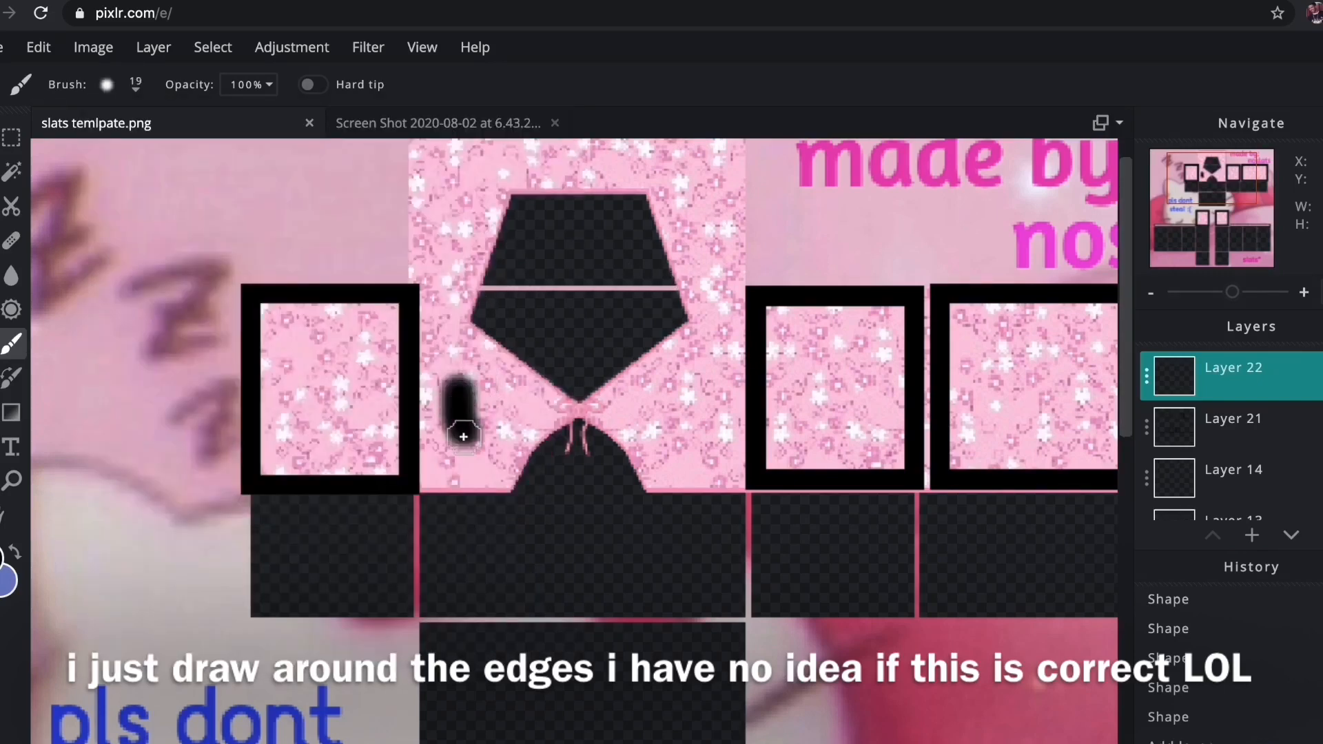
pyautogui.press('super+z')
pyautogui.click(2, 558)
pyautogui.click(803, 653)
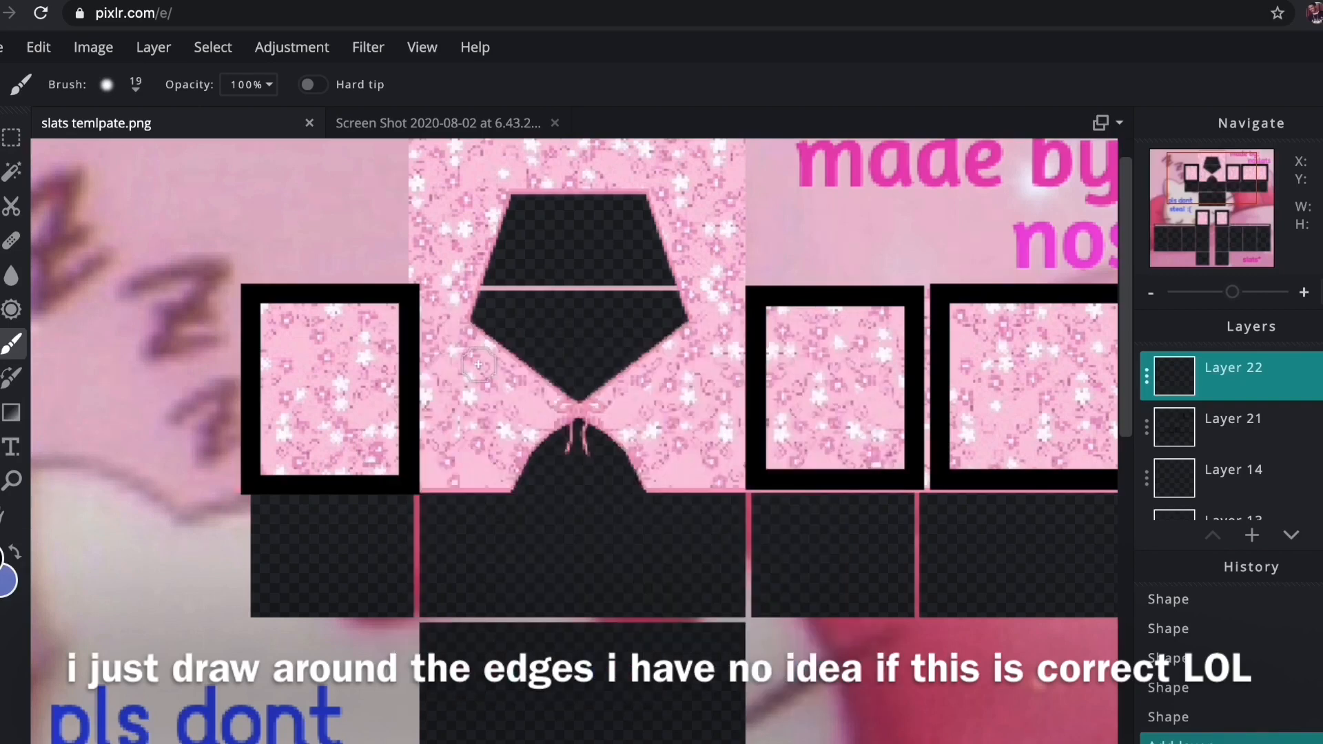
# Paint black shading strokes along the neck's lower edges, beside the arch cutout and around the front's upper outer edges
pyautogui.moveTo(463, 343)
pyautogui.mouseDown()
pyautogui.moveTo(534, 402)
pyautogui.moveTo(697, 343)
pyautogui.mouseUp()
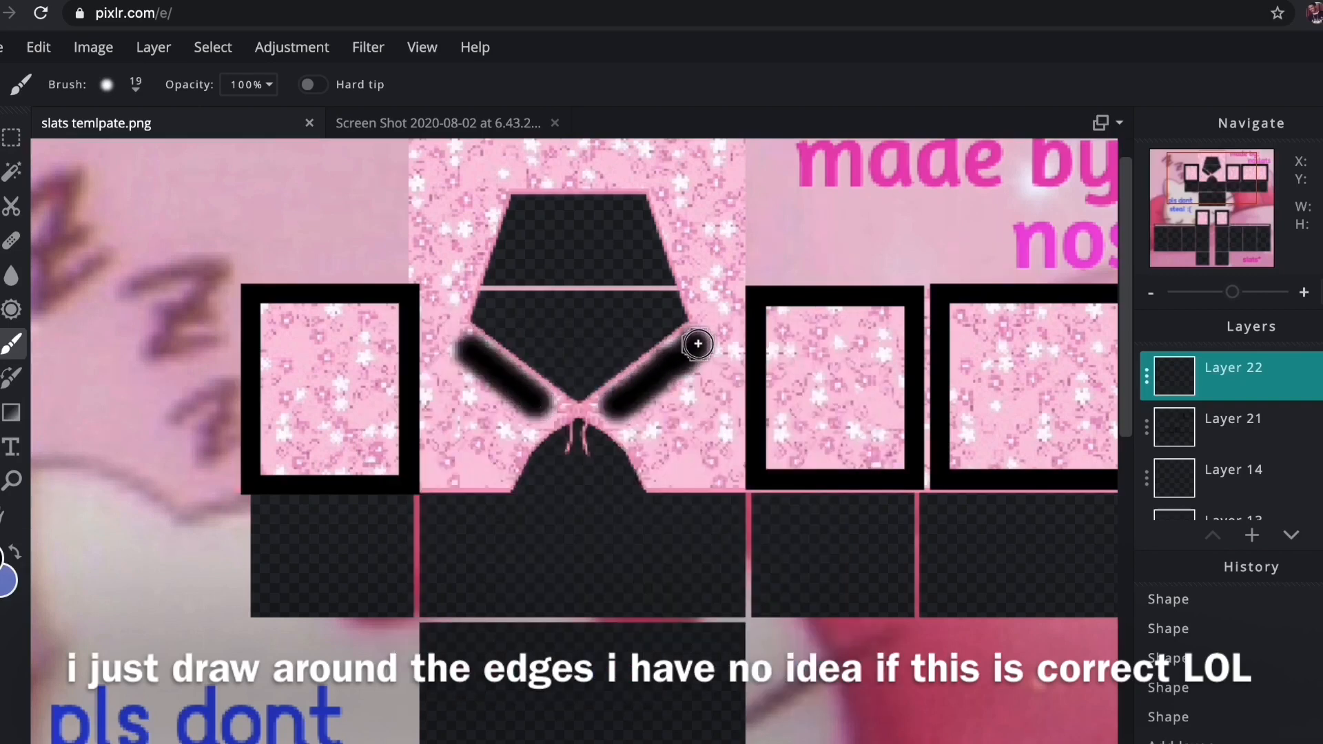
pyautogui.moveTo(644, 434); pyautogui.dragTo(703, 472)
pyautogui.moveTo(534, 439)
pyautogui.mouseDown()
pyautogui.moveTo(494, 463)
pyautogui.moveTo(457, 466)
pyautogui.mouseUp()
pyautogui.scroll(1, 1131, 248)
pyautogui.moveTo(729, 329)
pyautogui.mouseDown()
pyautogui.moveTo(721, 176)
pyautogui.moveTo(451, 177)
pyautogui.moveTo(434, 314)
pyautogui.mouseUp()
# Add an empty layer above the black shading and change the drawing colour to white, #FFFEFE
pyautogui.click(1252, 535)
pyautogui.click(487, 510)
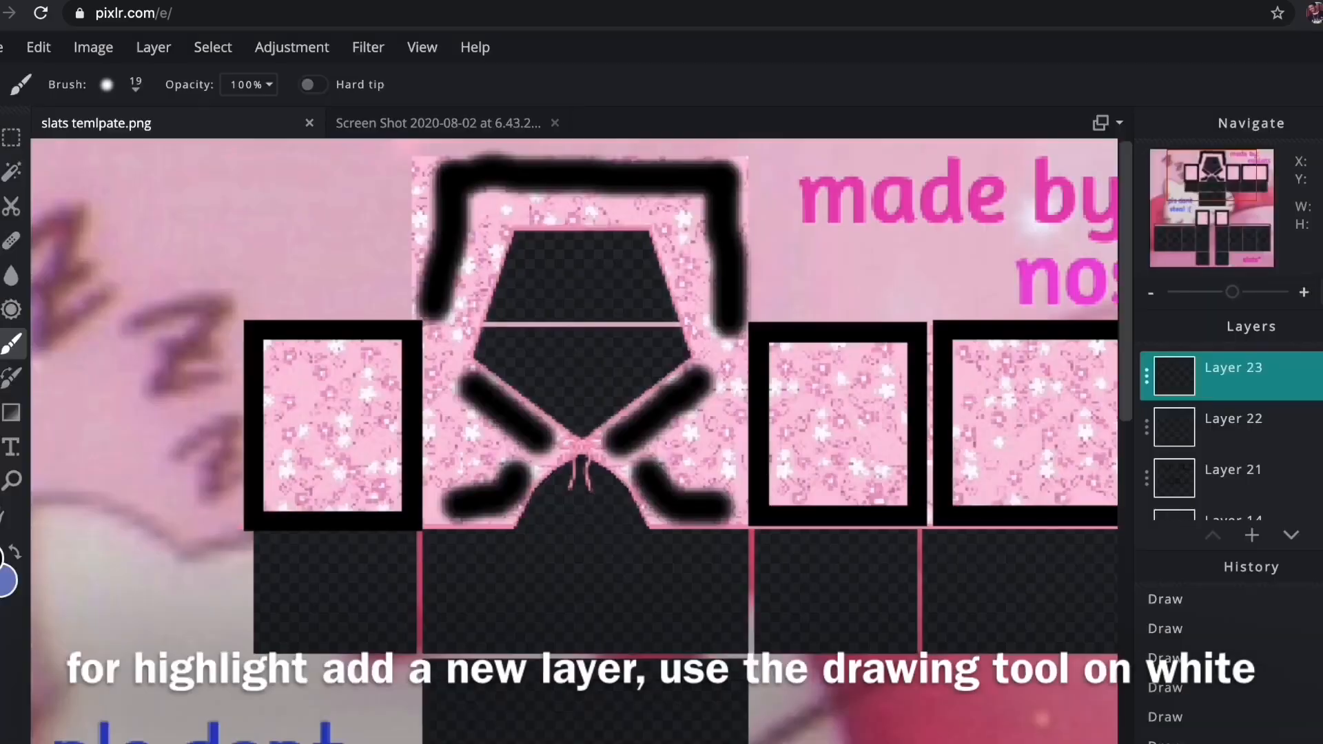
pyautogui.click(8, 580)
pyautogui.click(416, 385)
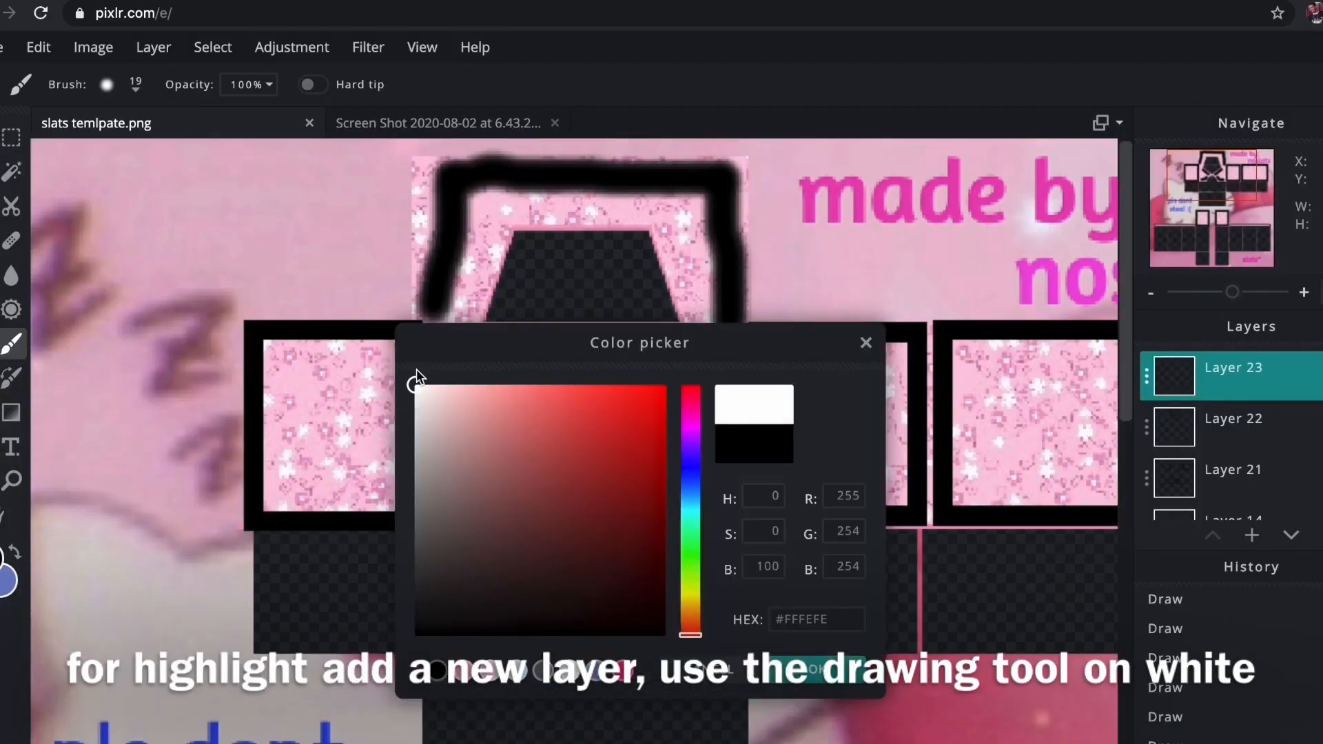
pyautogui.click(834, 659)
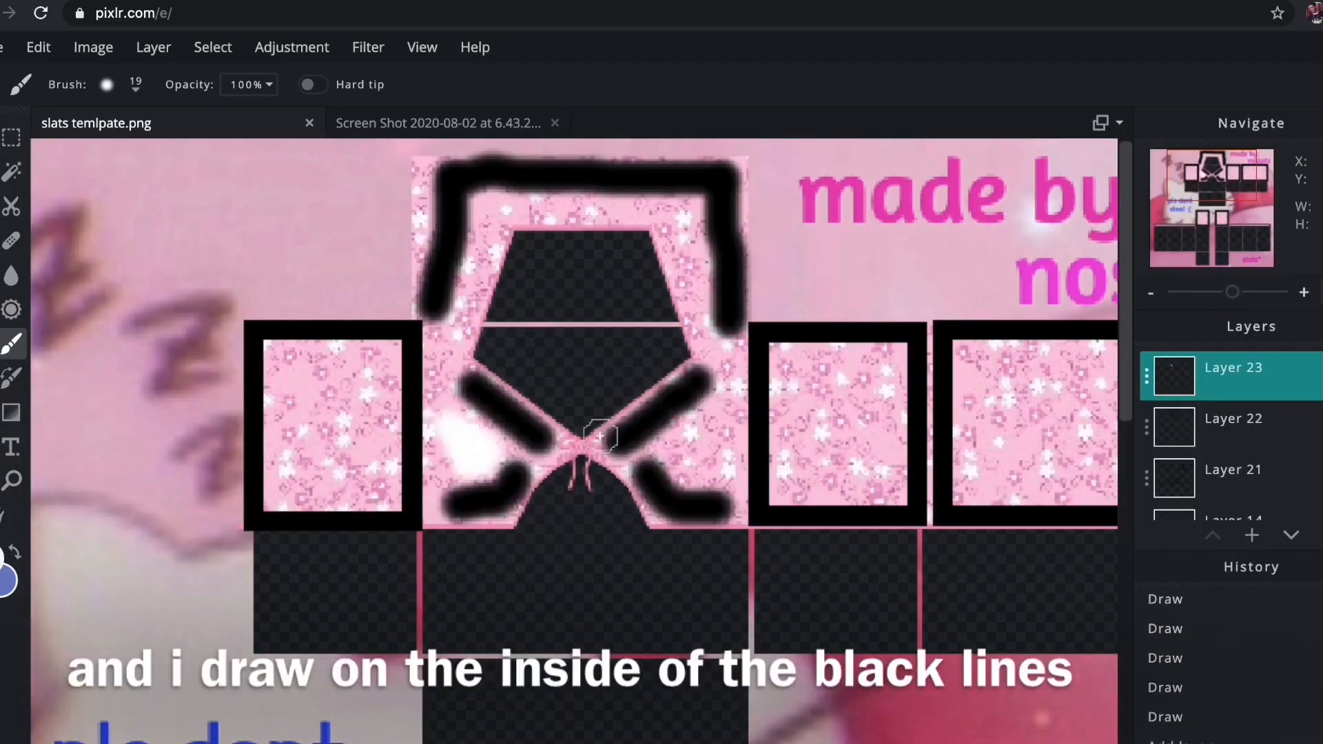
# Paint white highlights inside the black shading on the torso front, around the neck opening and across the side and back panels
pyautogui.moveTo(700, 432); pyautogui.dragTo(684, 467)
pyautogui.moveTo(701, 320)
pyautogui.mouseDown()
pyautogui.moveTo(694, 233)
pyautogui.moveTo(678, 209)
pyautogui.moveTo(511, 209)
pyautogui.moveTo(455, 259)
pyautogui.moveTo(448, 319)
pyautogui.moveTo(492, 240)
pyautogui.moveTo(318, 418)
pyautogui.moveTo(322, 470)
pyautogui.moveTo(376, 476)
pyautogui.moveTo(359, 459)
pyautogui.moveTo(299, 472)
pyautogui.mouseUp()
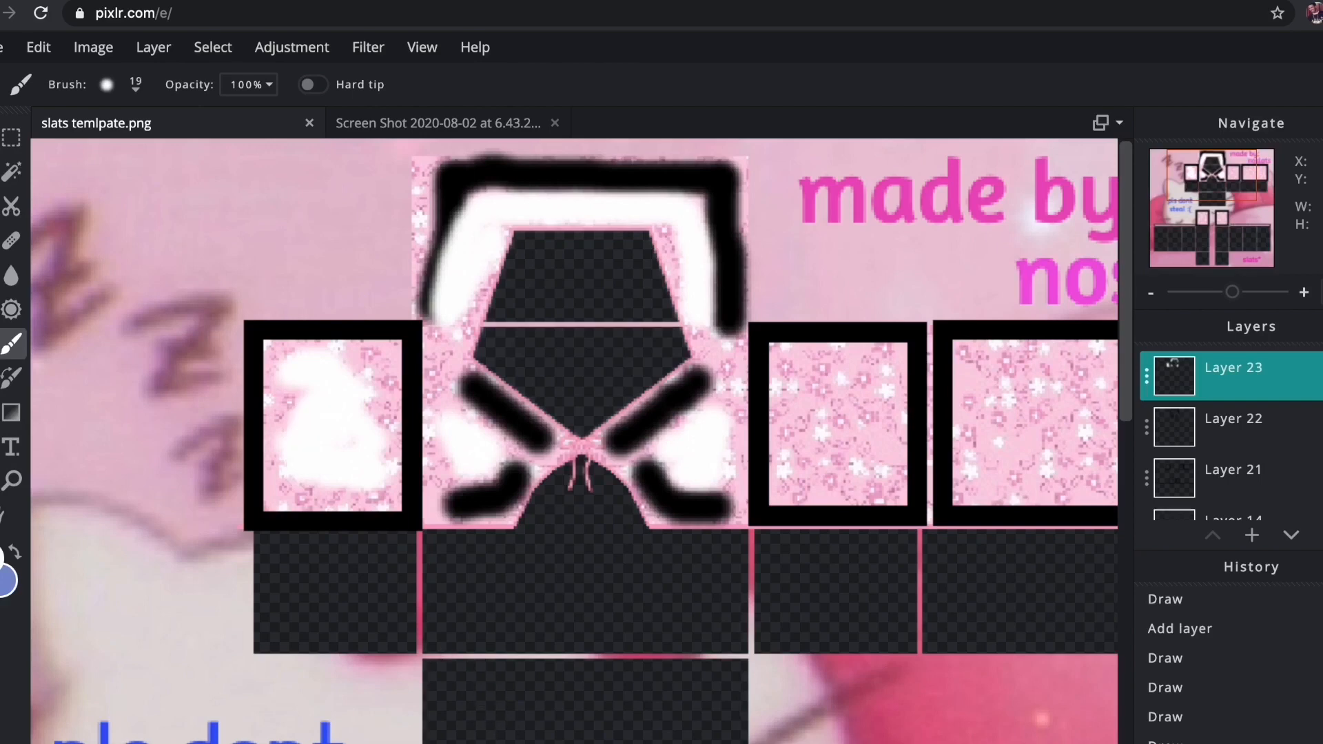
pyautogui.hscroll(3, 333, 500)
pyautogui.moveTo(603, 372)
pyautogui.mouseDown()
pyautogui.moveTo(632, 407)
pyautogui.moveTo(582, 461)
pyautogui.moveTo(682, 491)
pyautogui.mouseUp()
pyautogui.moveTo(769, 372)
pyautogui.mouseDown()
pyautogui.moveTo(987, 372)
pyautogui.moveTo(803, 457)
pyautogui.moveTo(886, 476)
pyautogui.mouseUp()
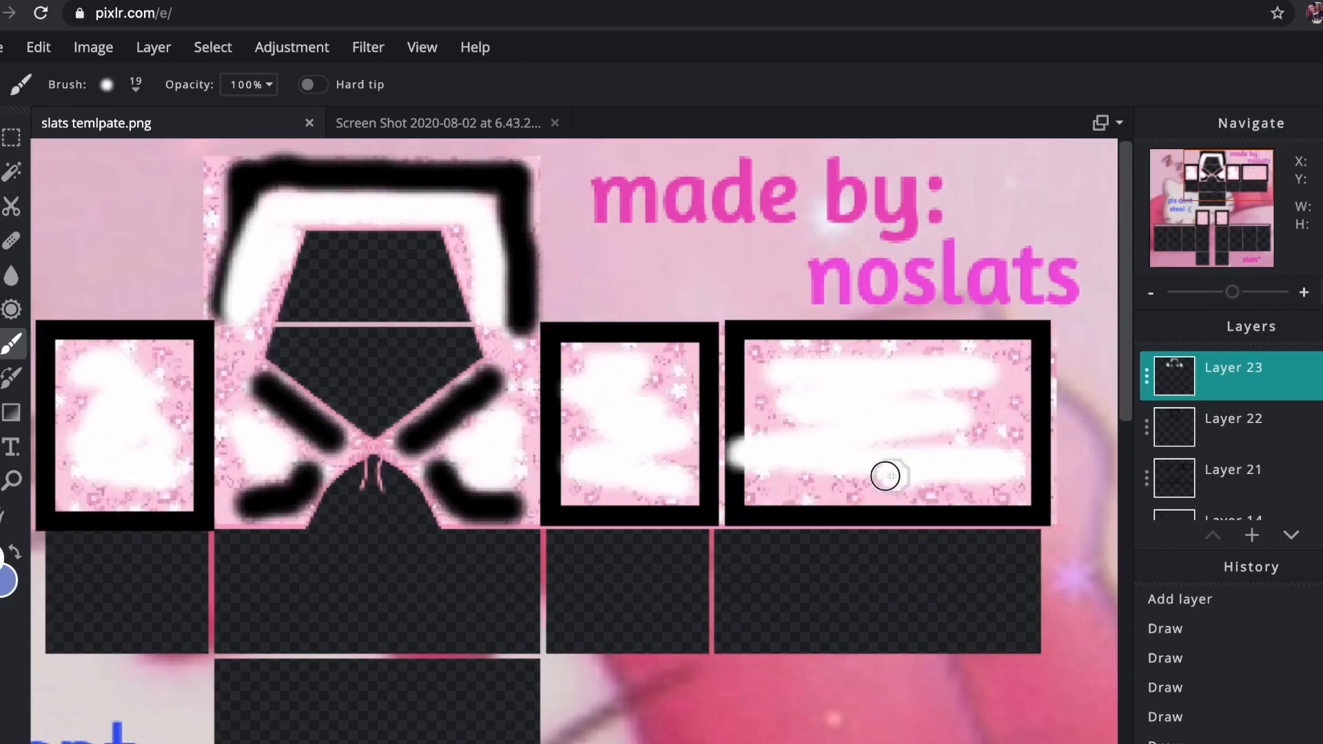
# Paint white highlights inside both framed sleeve squares and along the thin flower strips on both sleeves
pyautogui.moveTo(1125, 310); pyautogui.dragTo(1125, 552)
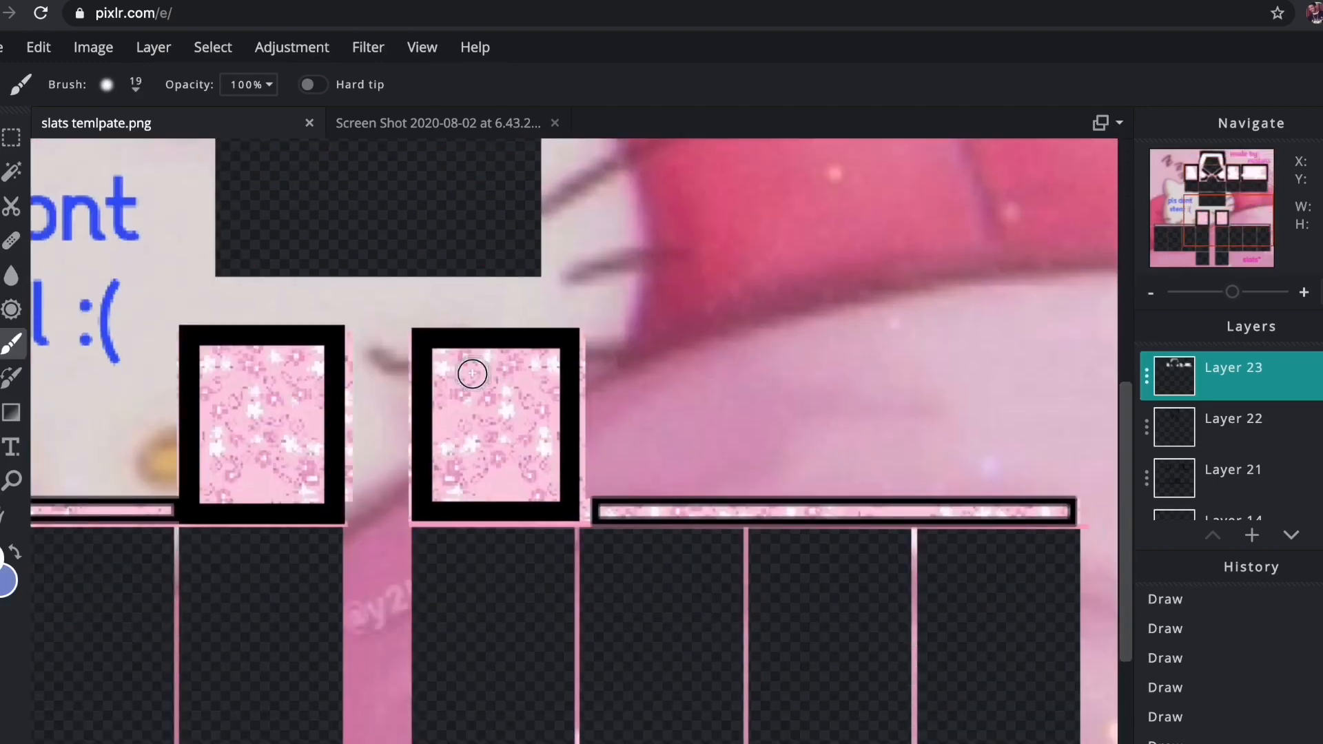
pyautogui.moveTo(472, 375)
pyautogui.mouseDown()
pyautogui.moveTo(501, 375)
pyautogui.moveTo(506, 449)
pyautogui.mouseUp()
pyautogui.moveTo(234, 374)
pyautogui.mouseDown()
pyautogui.moveTo(292, 370)
pyautogui.moveTo(298, 407)
pyautogui.moveTo(265, 467)
pyautogui.mouseUp()
pyautogui.moveTo(488, 468); pyautogui.dragTo(498, 404)
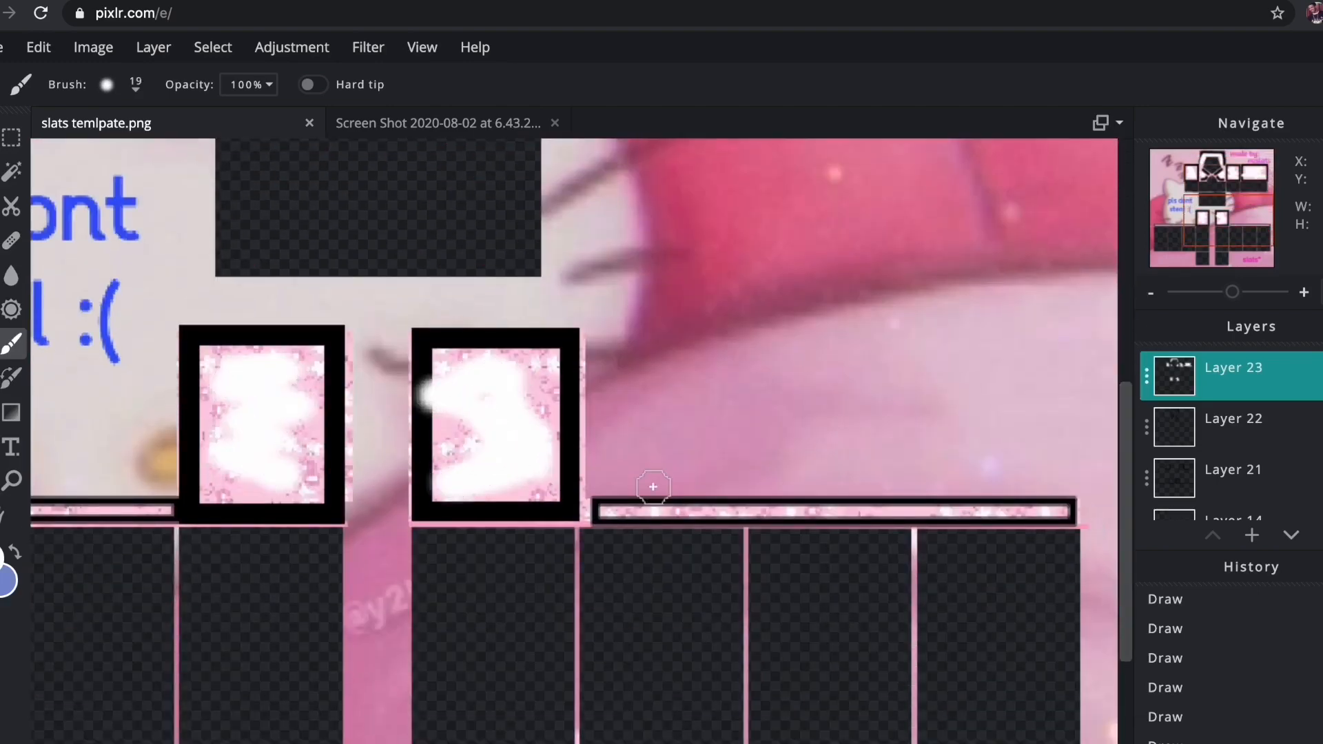
pyautogui.moveTo(606, 505)
pyautogui.mouseDown()
pyautogui.moveTo(930, 498)
pyautogui.moveTo(1065, 510)
pyautogui.mouseUp()
pyautogui.hscroll(-6, 877, 697)
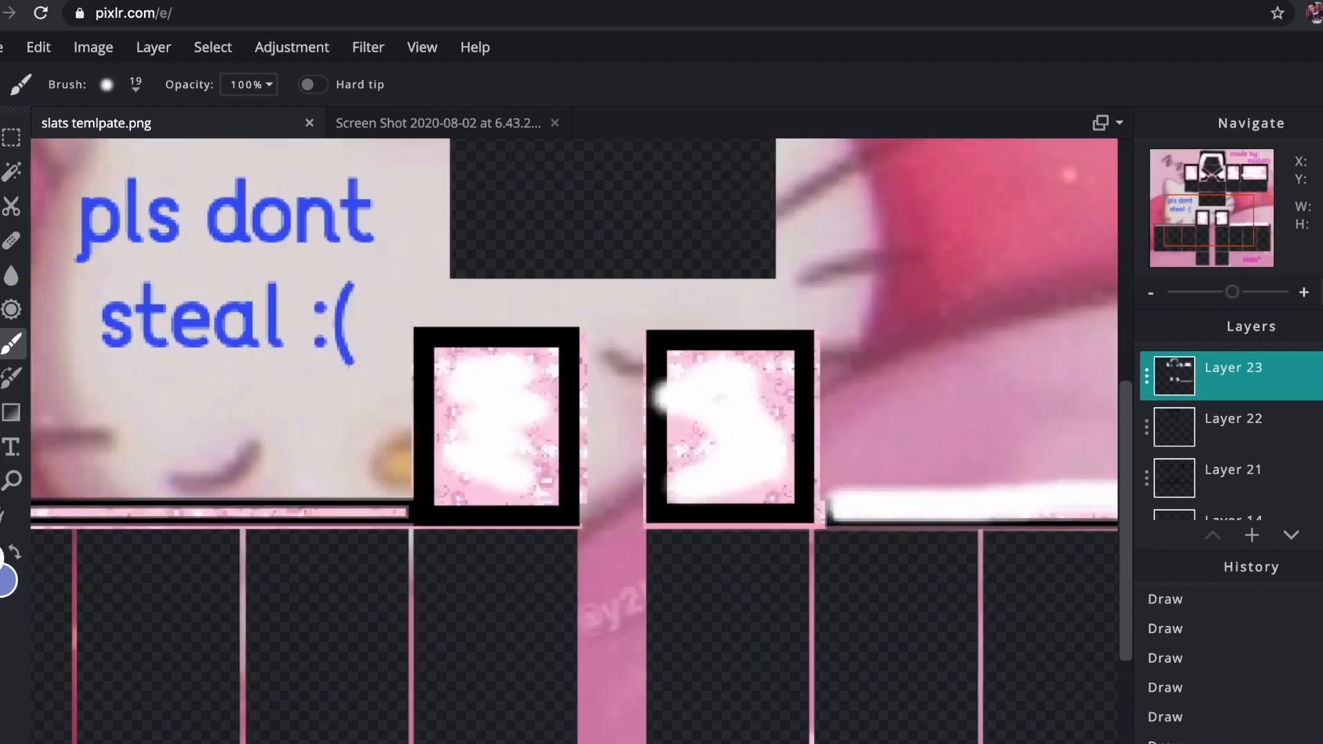
pyautogui.moveTo(567, 505); pyautogui.dragTo(97, 492)
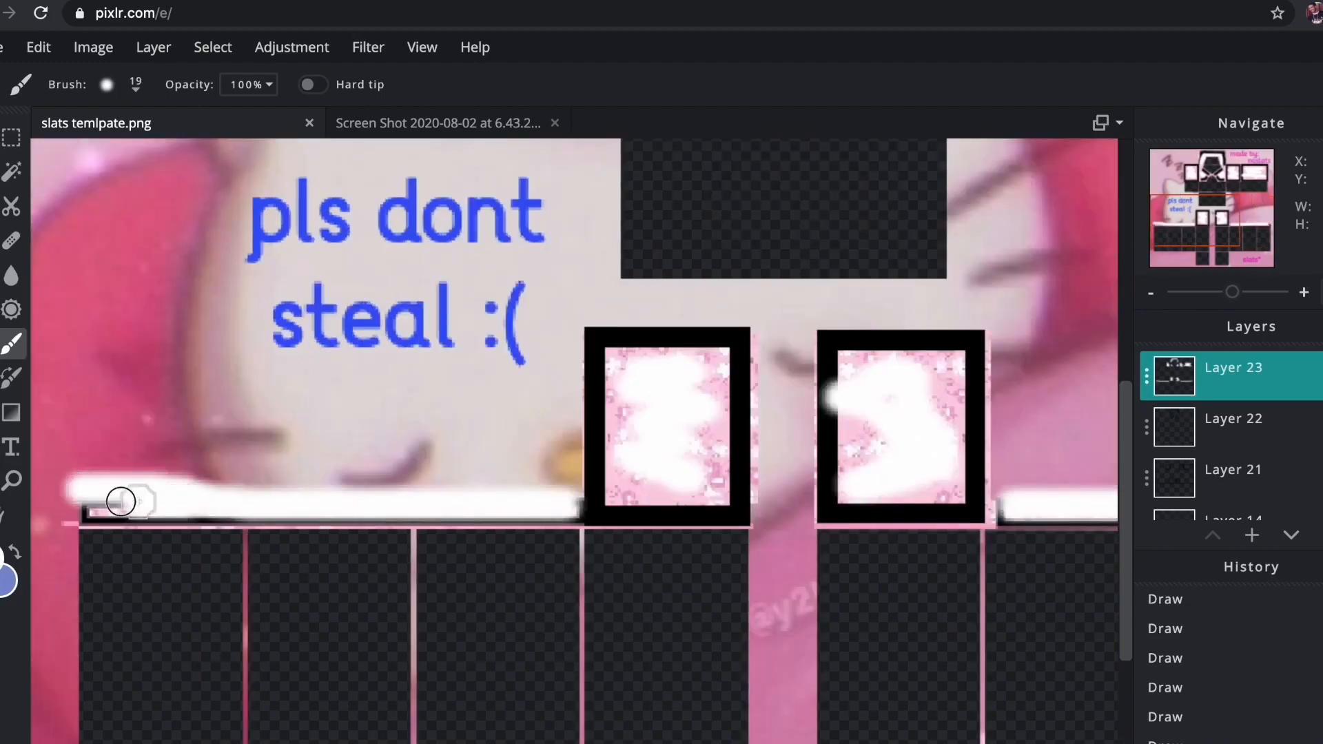
# Apply a Gaussian blur of 60 to the black rectangle outlines on Layer 21
pyautogui.moveTo(1232, 292)
pyautogui.mouseDown()
pyautogui.moveTo(1205, 295)
pyautogui.moveTo(1219, 292)
pyautogui.mouseUp()
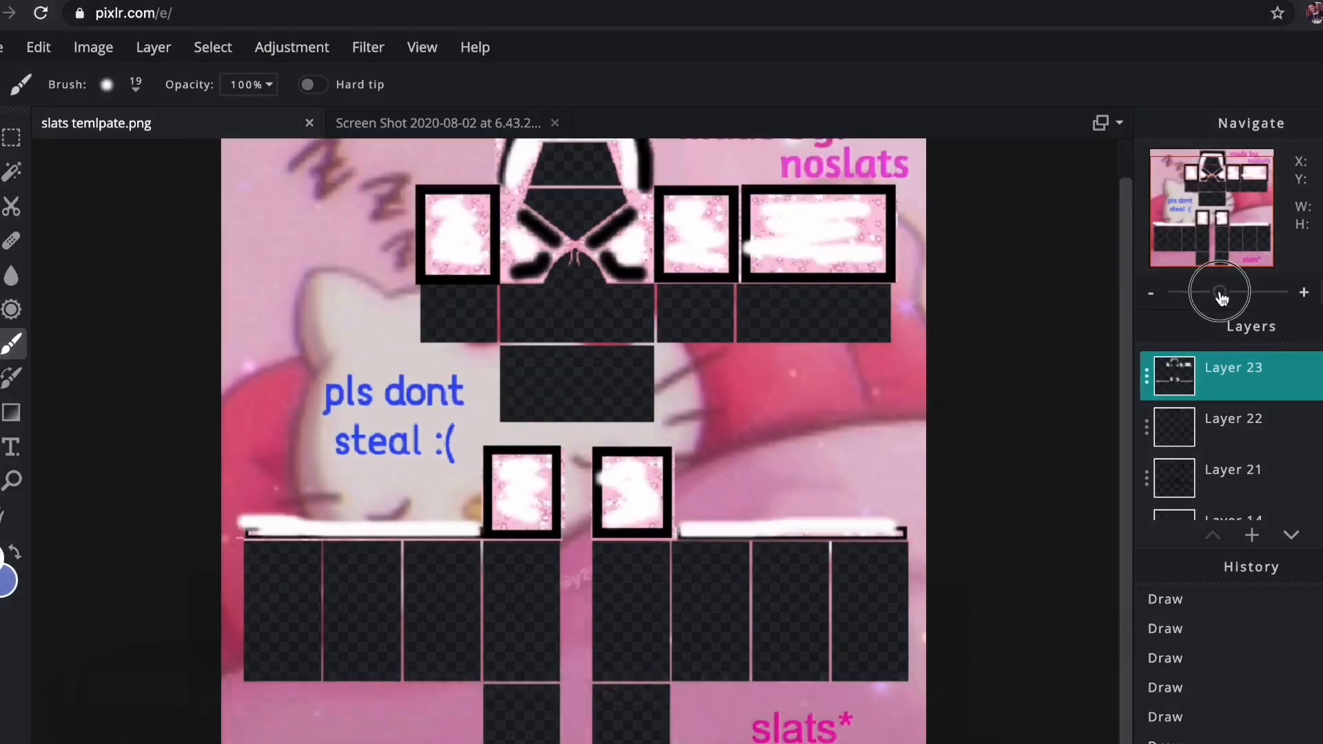
pyautogui.click(1256, 476)
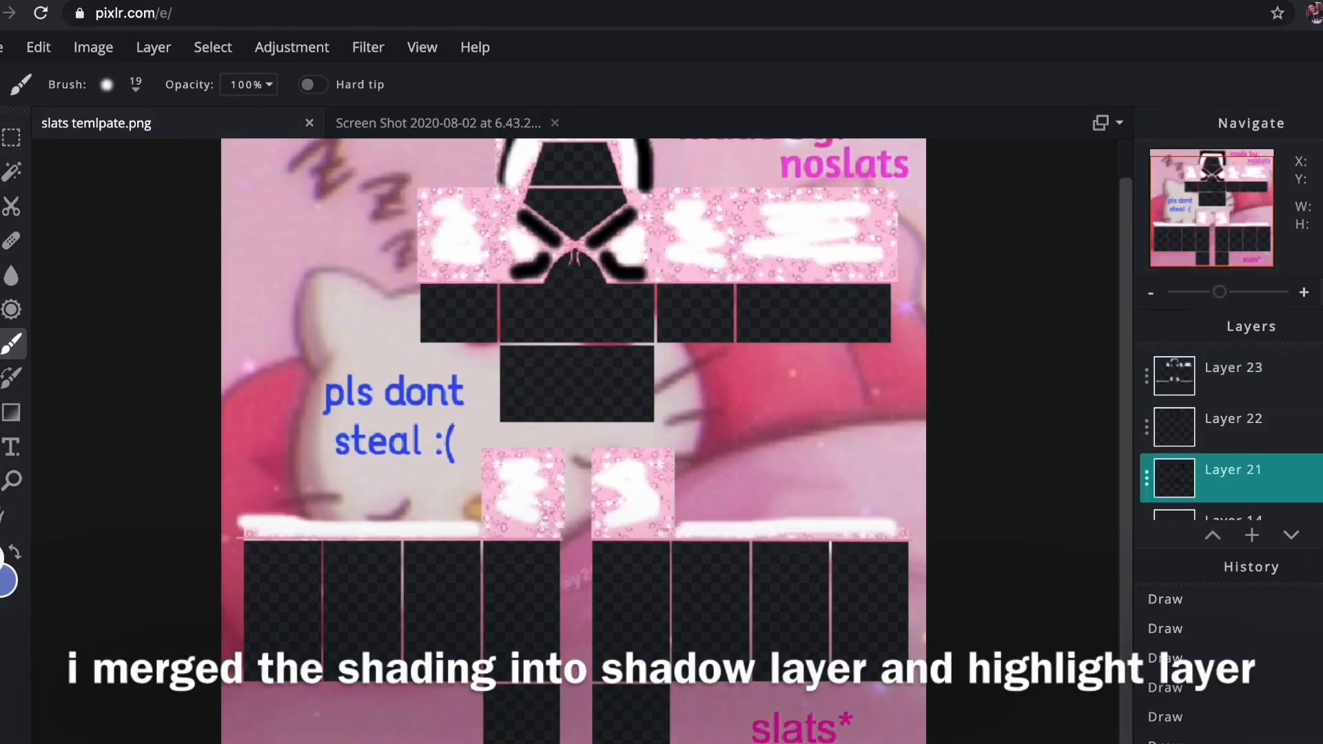
pyautogui.click(367, 49)
pyautogui.moveTo(404, 111)
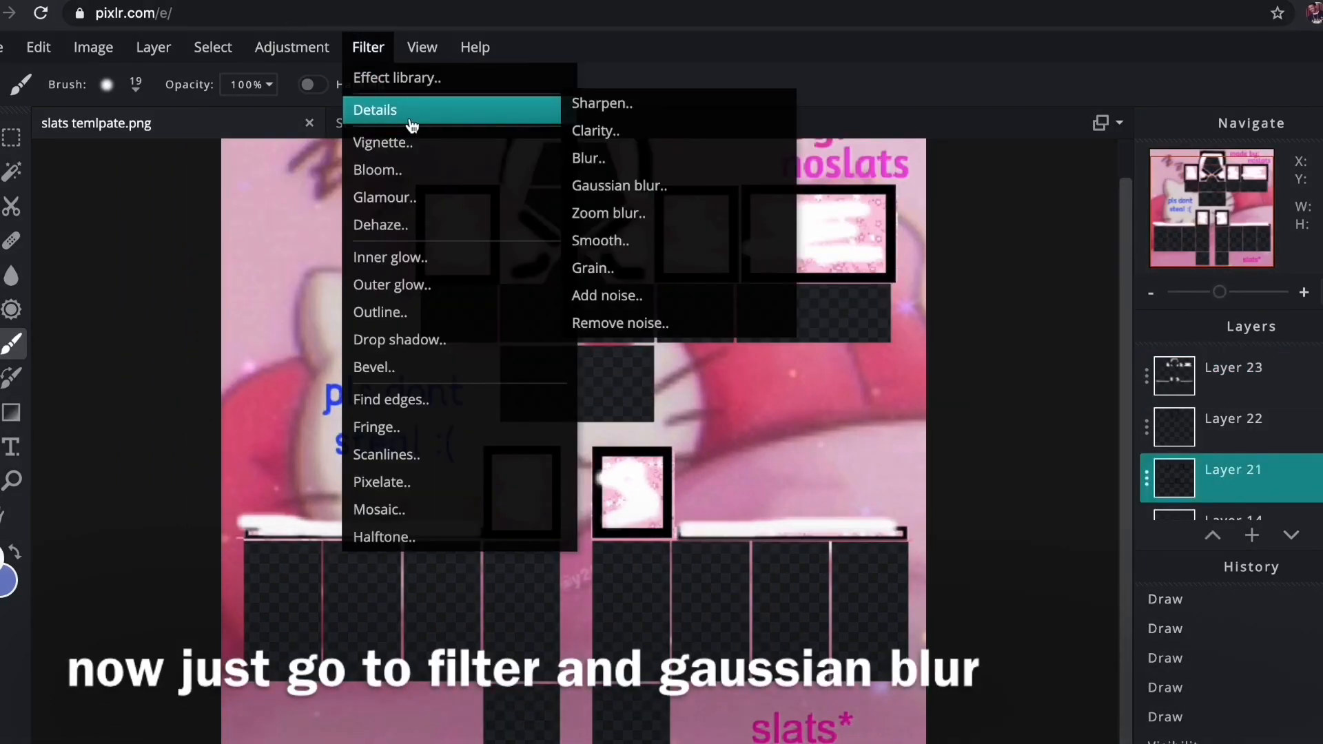
pyautogui.click(610, 186)
pyautogui.moveTo(646, 467); pyautogui.dragTo(1077, 328)
pyautogui.moveTo(882, 405); pyautogui.dragTo(1120, 422)
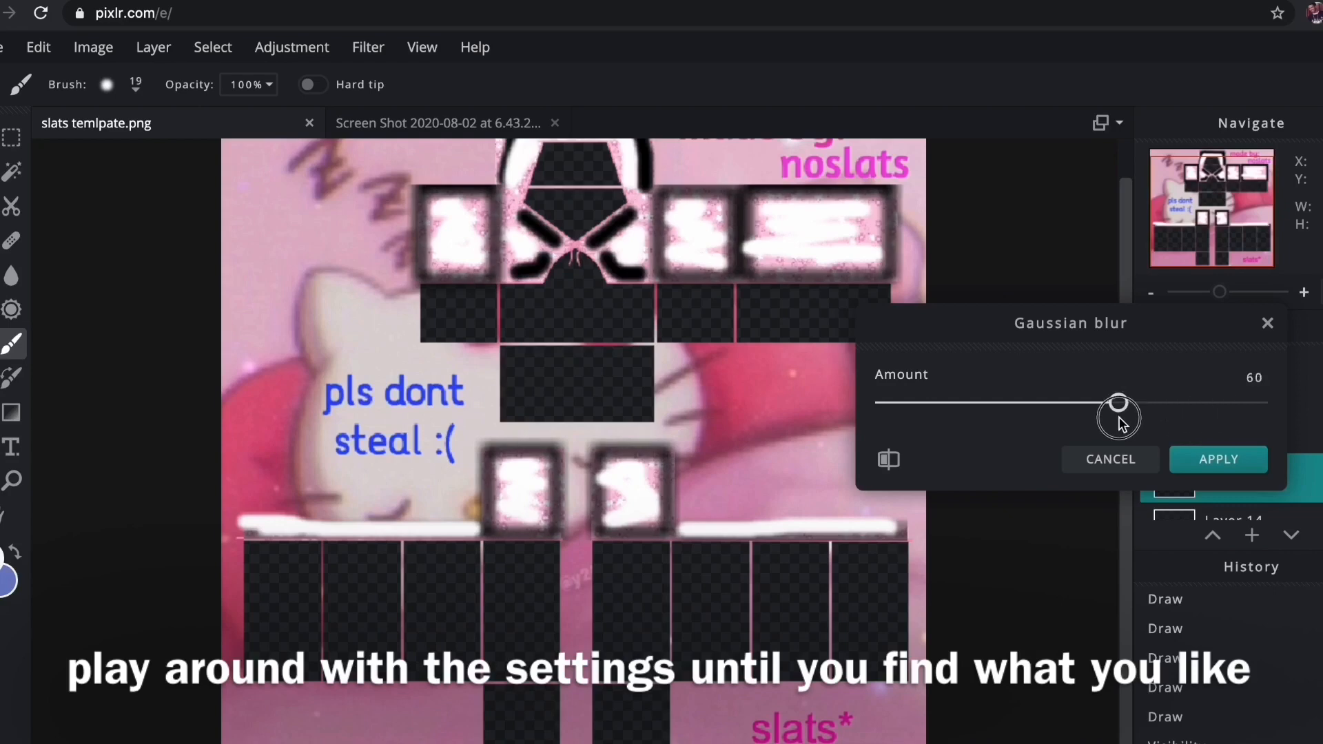
pyautogui.click(1217, 466)
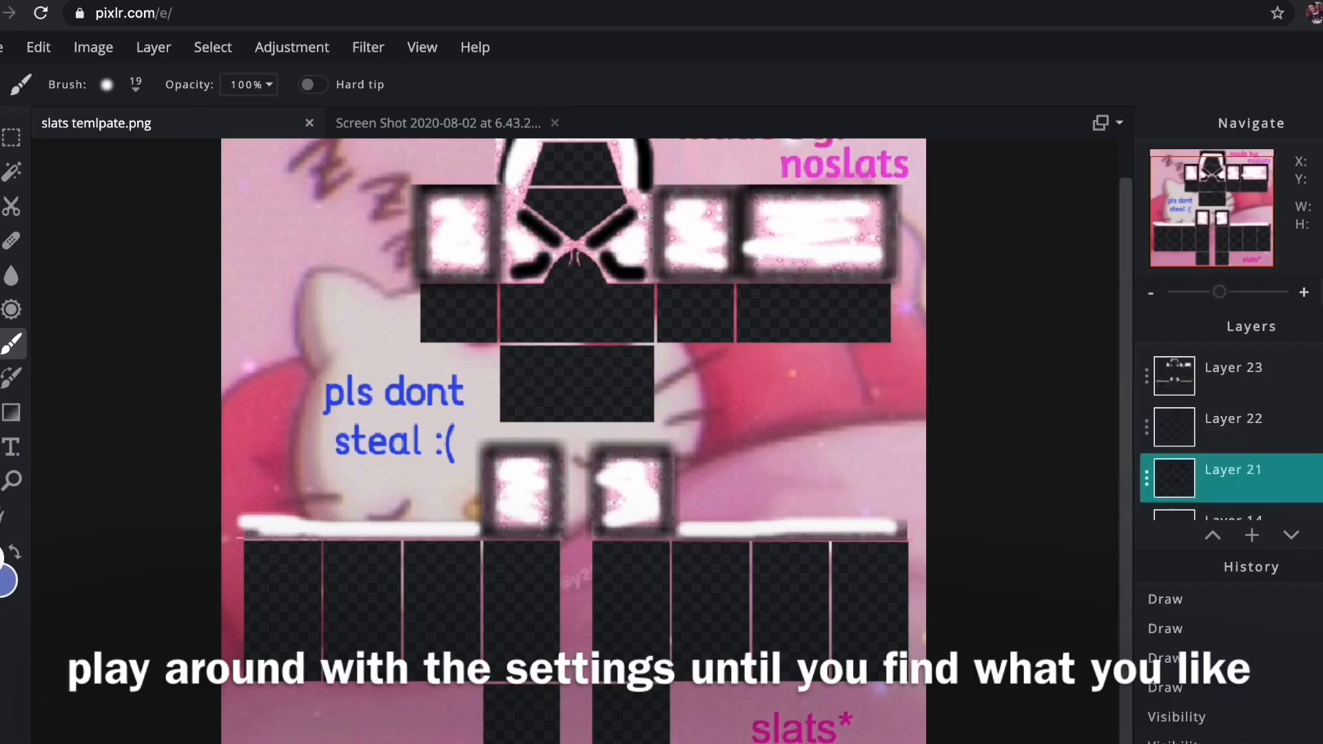
# Clear a narrow strip about 10 by 115 px from Layer 21 between the torso's side and back panels, and deselect
pyautogui.click(2, 140)
pyautogui.moveTo(733, 164); pyautogui.dragTo(744, 300)
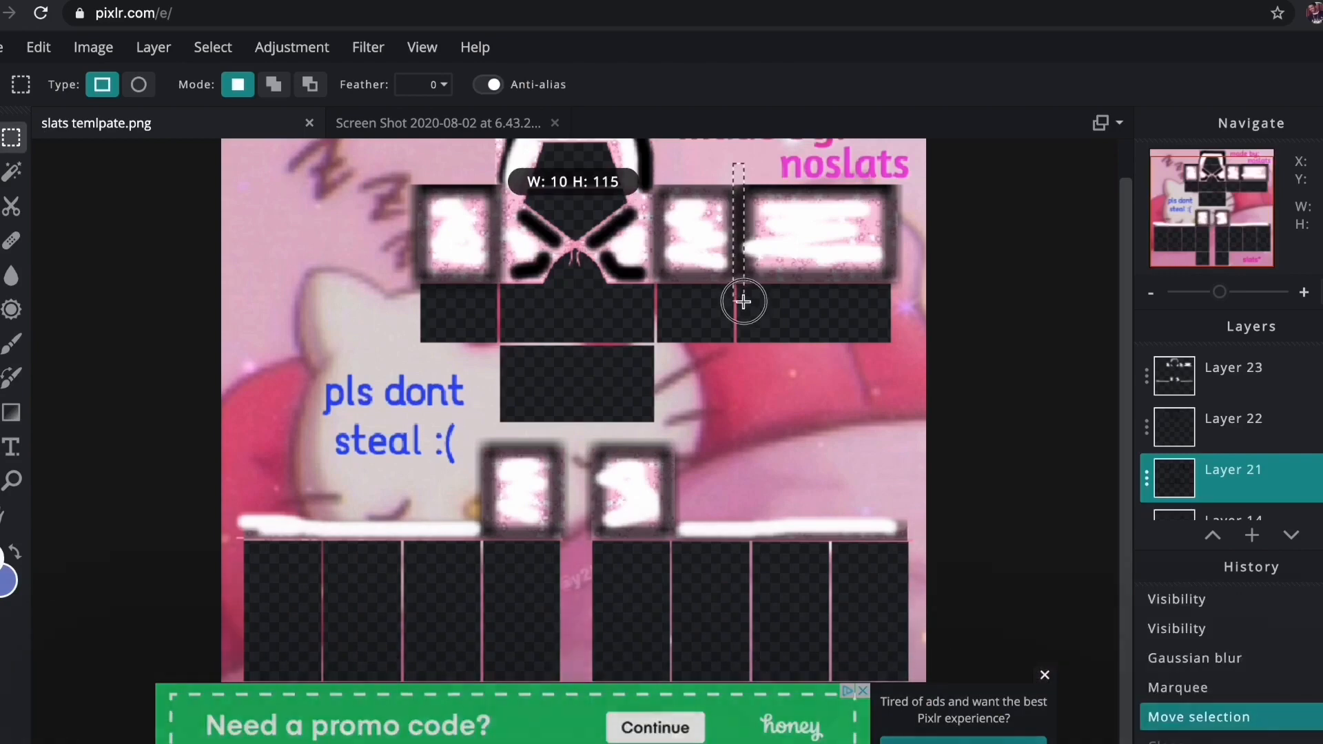
pyautogui.click(793, 343)
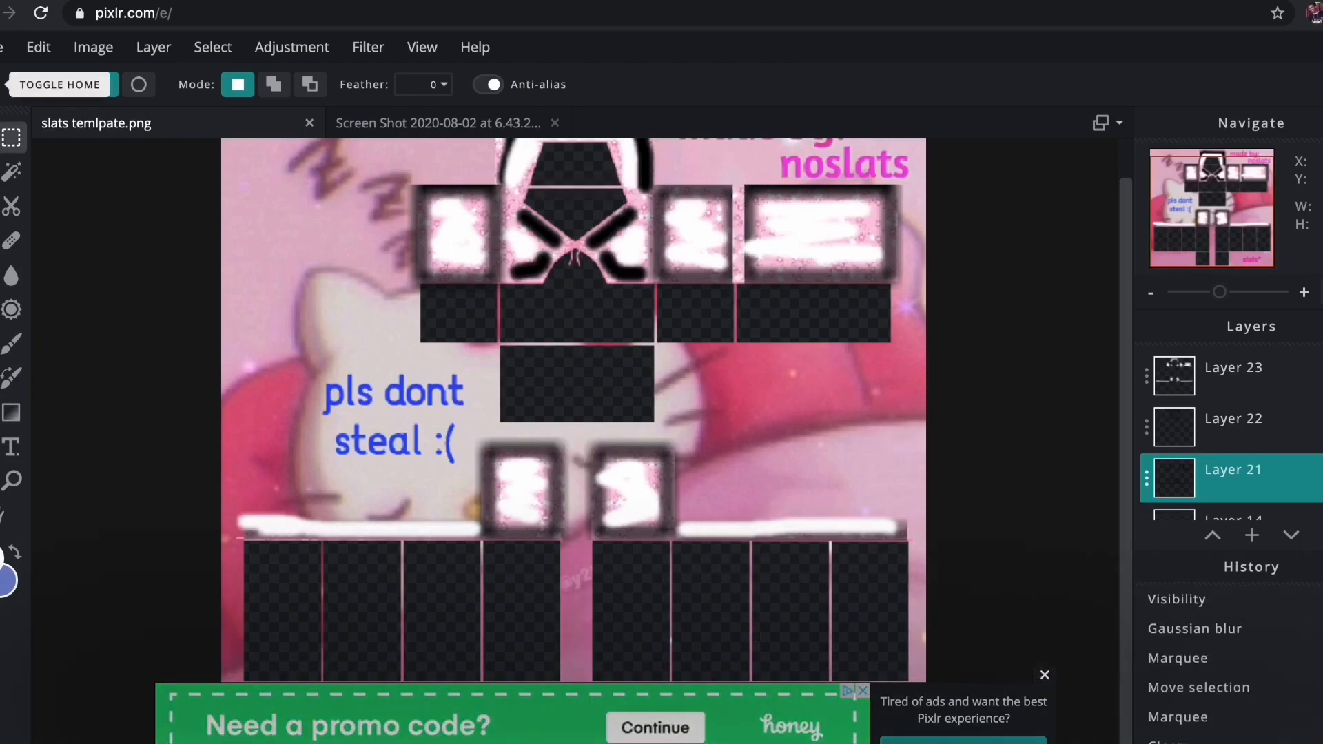
# Apply another, lighter Gaussian blur to the black outlines on Layer 21
pyautogui.click(372, 47)
pyautogui.moveTo(414, 130)
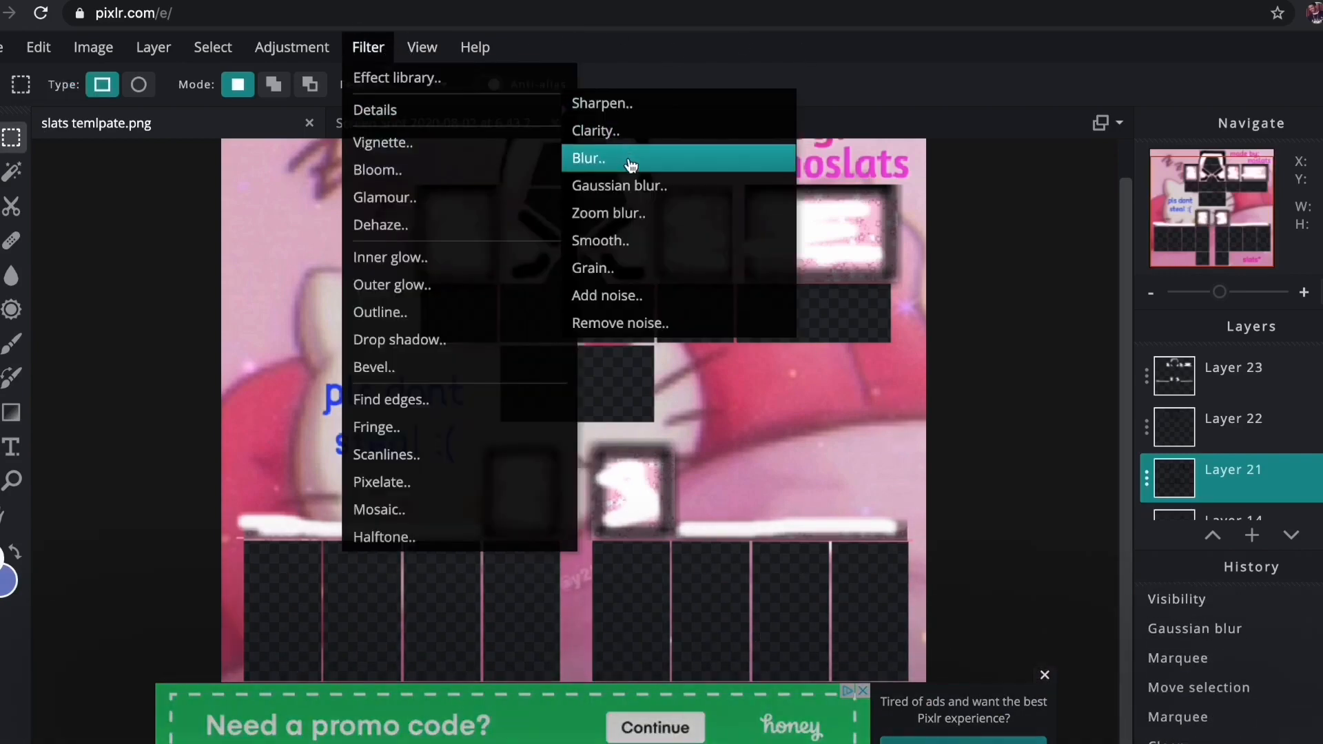
pyautogui.click(620, 185)
pyautogui.moveTo(891, 427); pyautogui.dragTo(967, 428)
pyautogui.click(1217, 486)
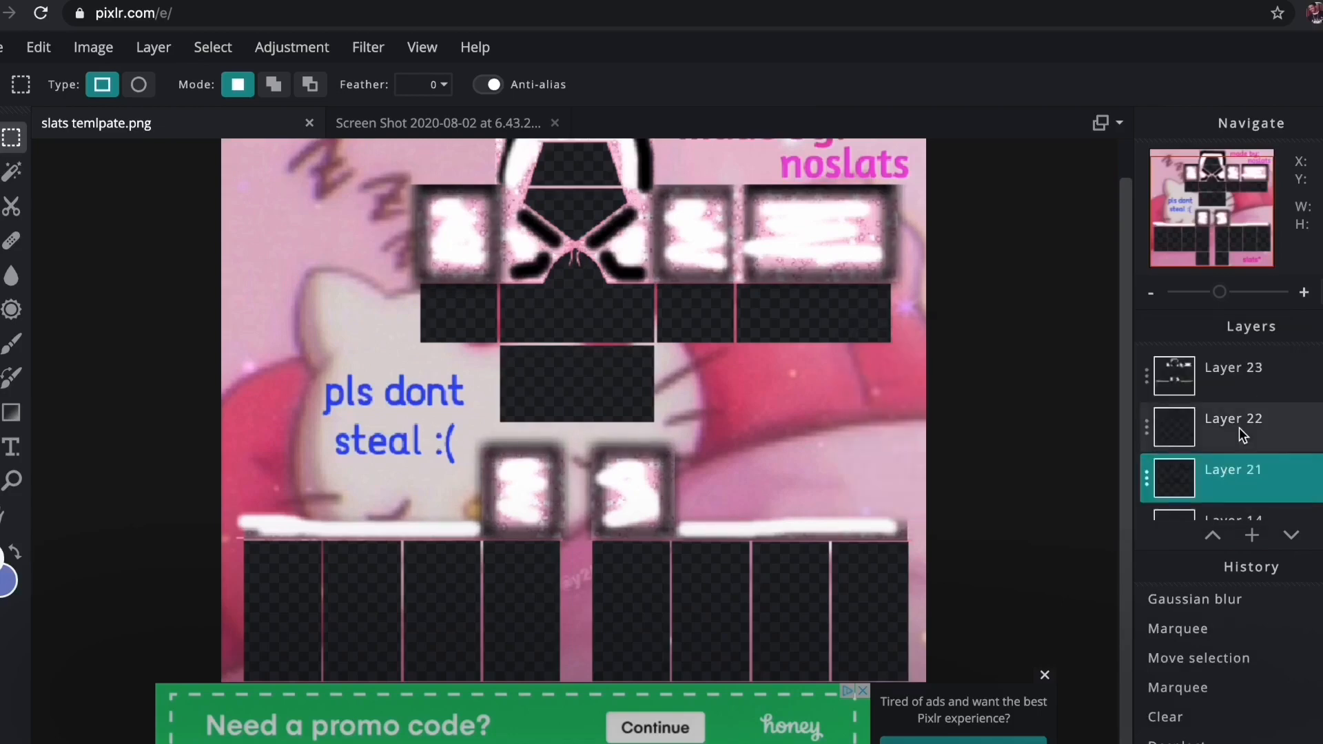
# Apply a strong Gaussian blur to the black shading strokes on Layer 22
pyautogui.click(1239, 427)
pyautogui.click(367, 45)
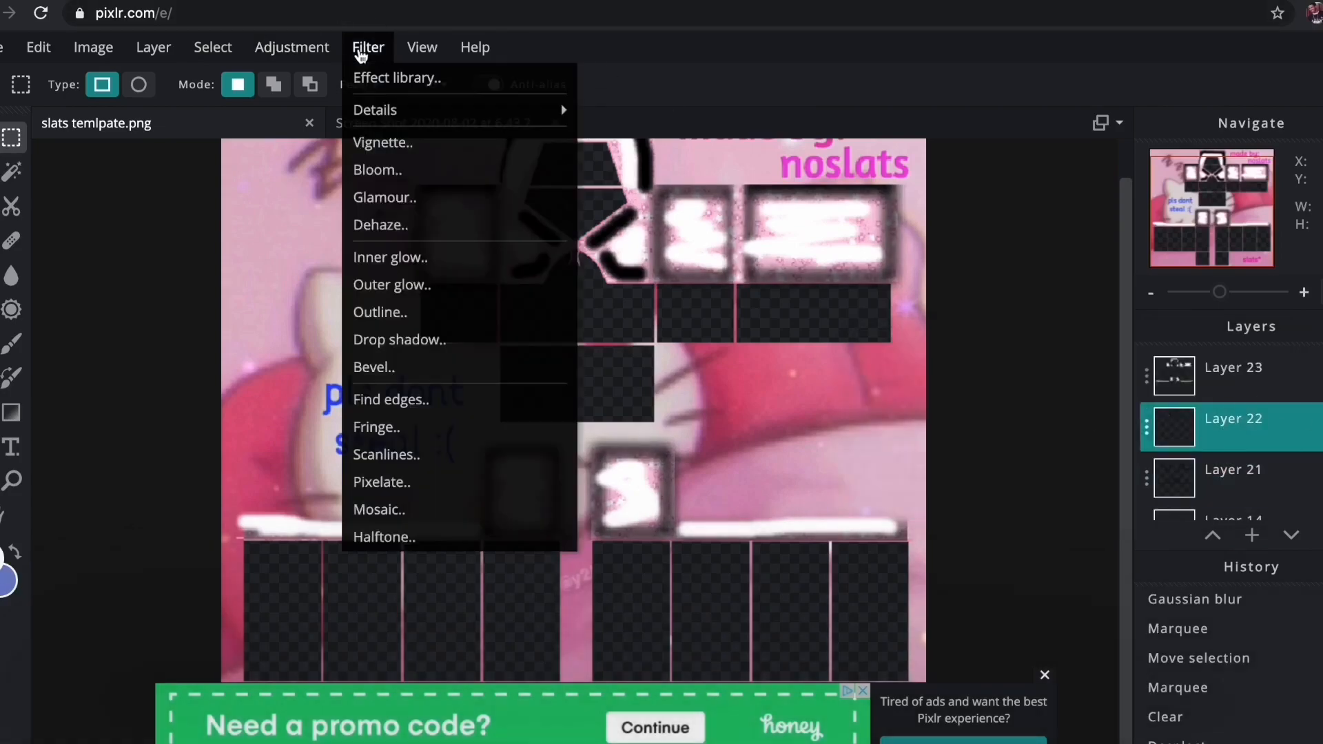
pyautogui.moveTo(383, 110)
pyautogui.click(675, 189)
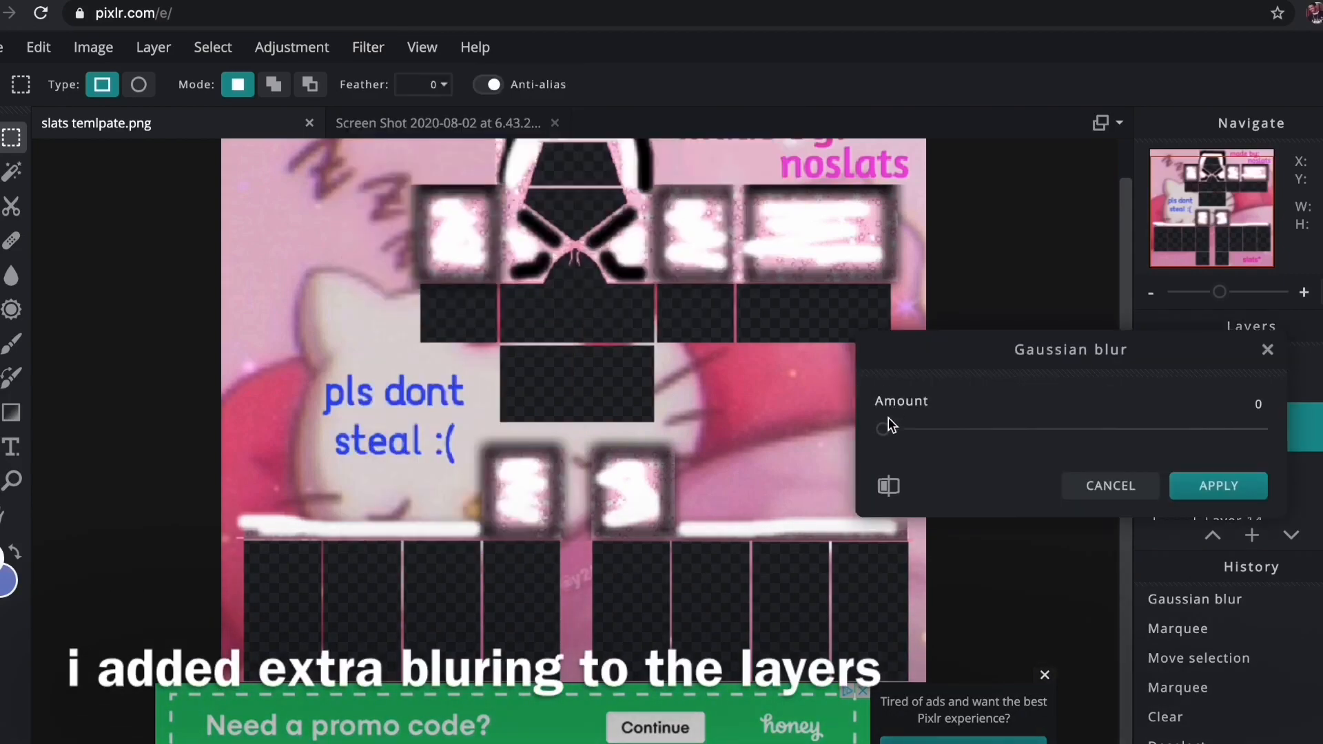
pyautogui.moveTo(889, 426); pyautogui.dragTo(1125, 344)
pyautogui.click(1218, 486)
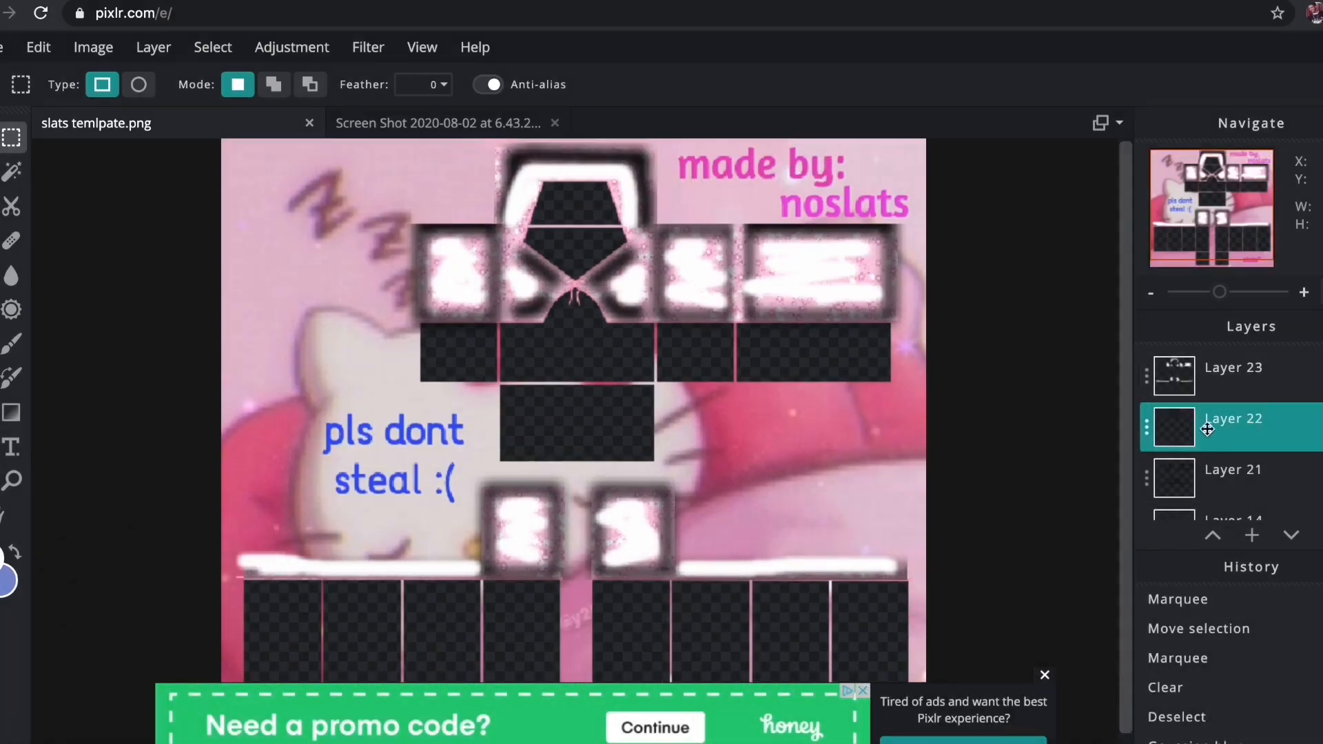
# Soften the shading strokes on Layer 22 with a second Gaussian blur
pyautogui.click(1174, 426)
pyautogui.click(372, 48)
pyautogui.moveTo(448, 110)
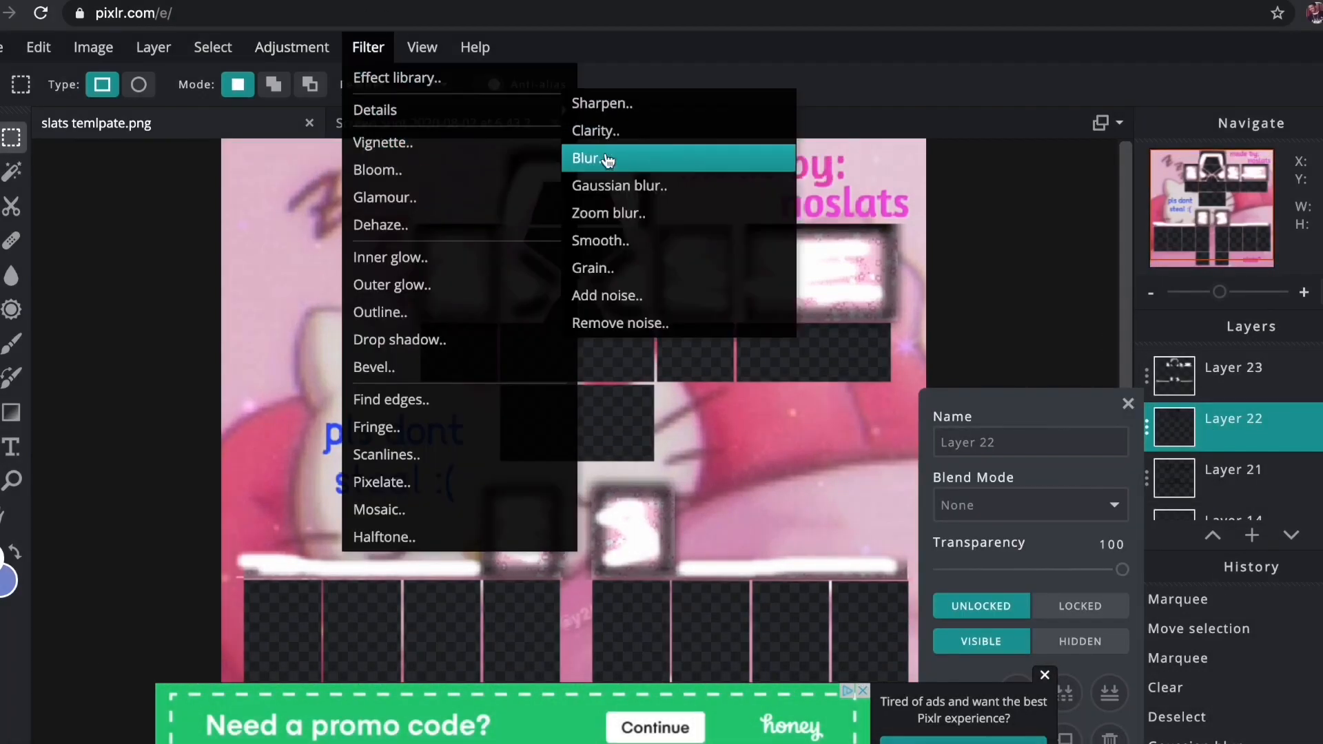
pyautogui.click(606, 186)
pyautogui.moveTo(908, 434); pyautogui.dragTo(1126, 443)
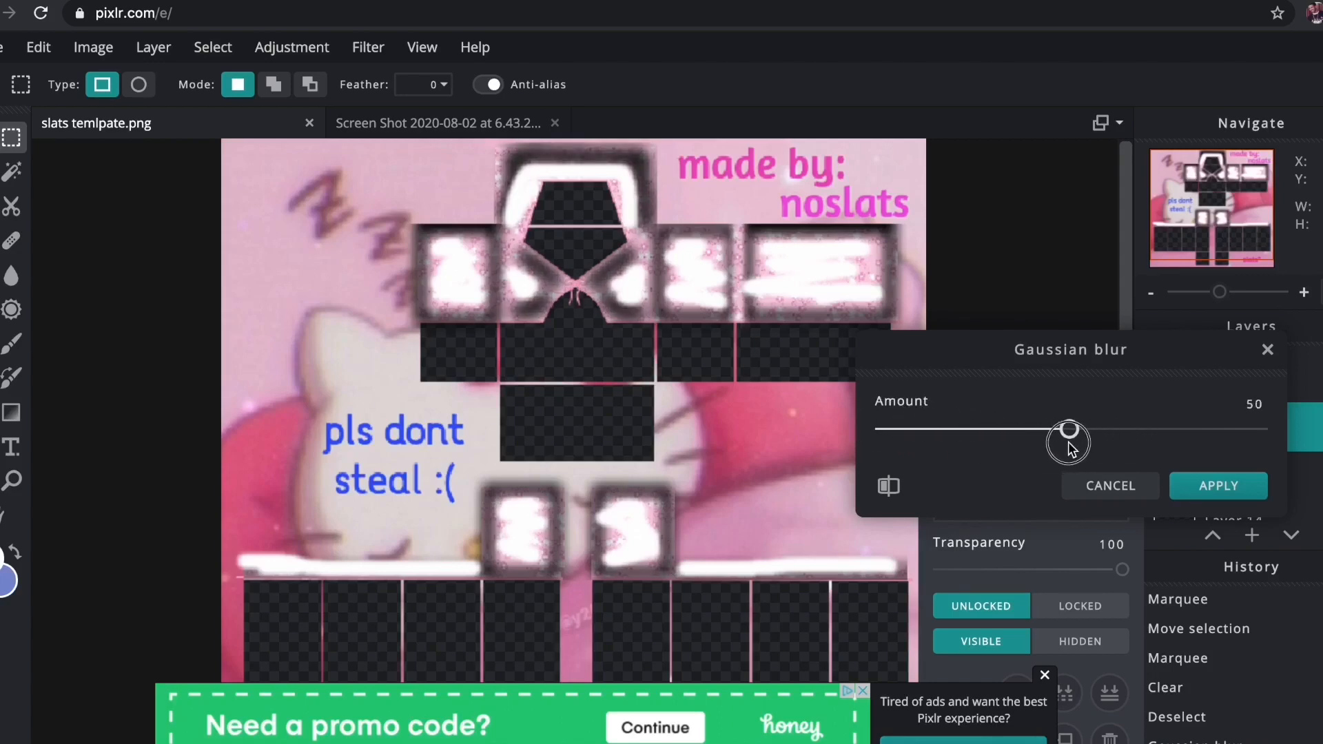
pyautogui.click(1218, 486)
# Apply a light Gaussian blur to the white highlights on Layer 23
pyautogui.click(1149, 386)
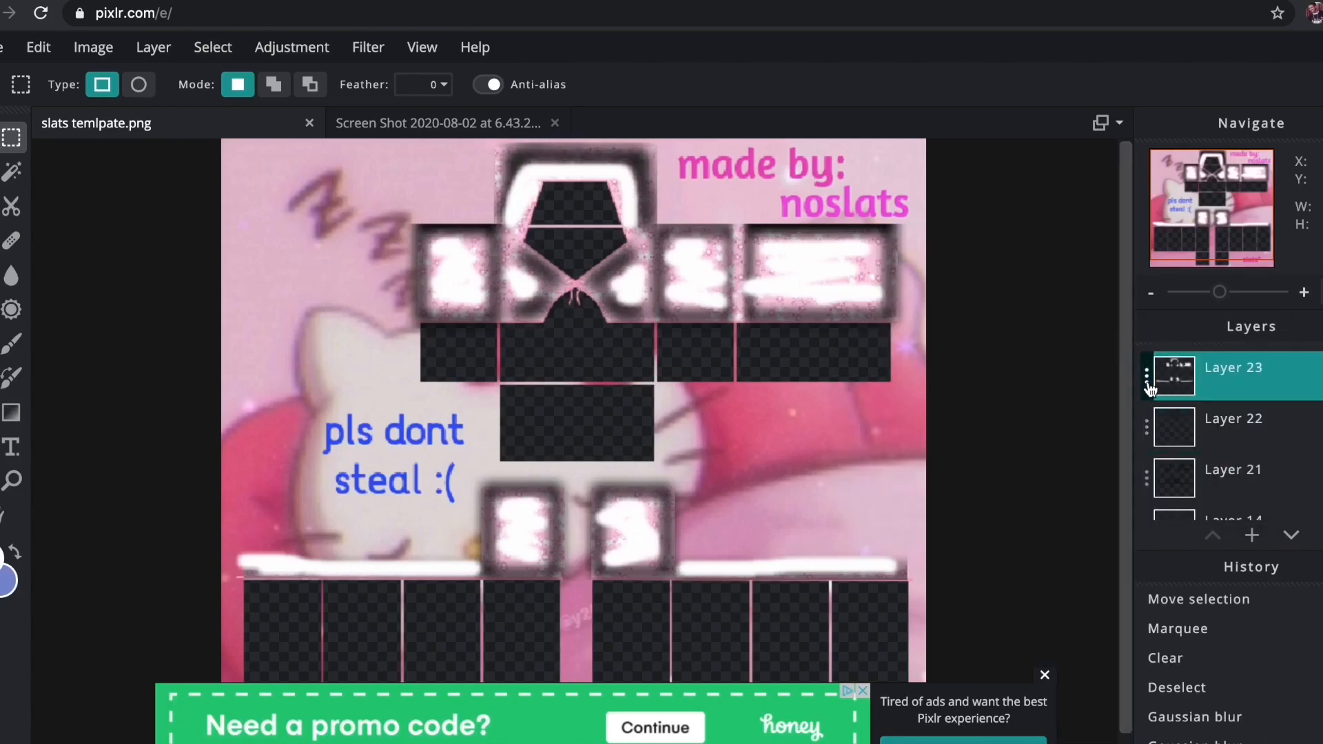
pyautogui.click(368, 47)
pyautogui.moveTo(414, 109)
pyautogui.click(606, 180)
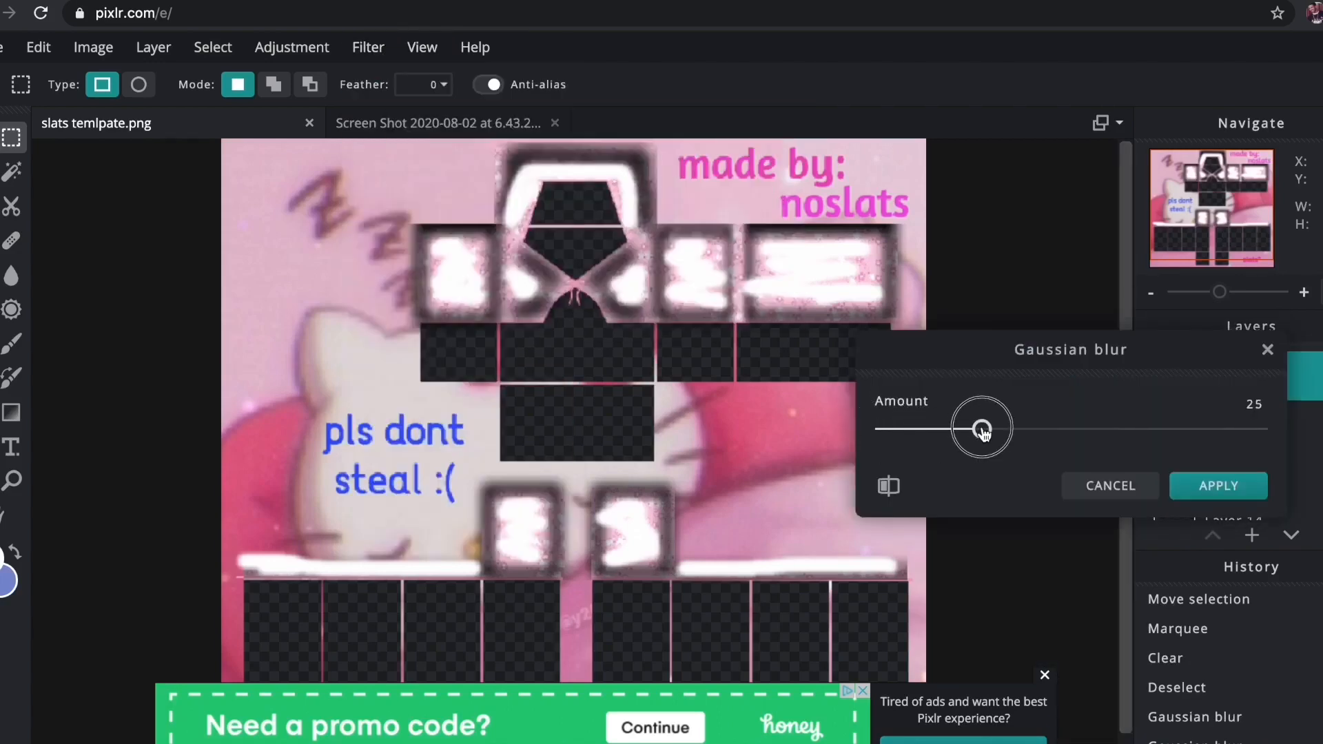
pyautogui.moveTo(983, 433); pyautogui.dragTo(954, 427)
# Soften the white highlights on Layer 23 further with a second Gaussian blur
pyautogui.click(1175, 479)
pyautogui.click(368, 47)
pyautogui.moveTo(399, 106)
pyautogui.click(637, 180)
pyautogui.click(1217, 486)
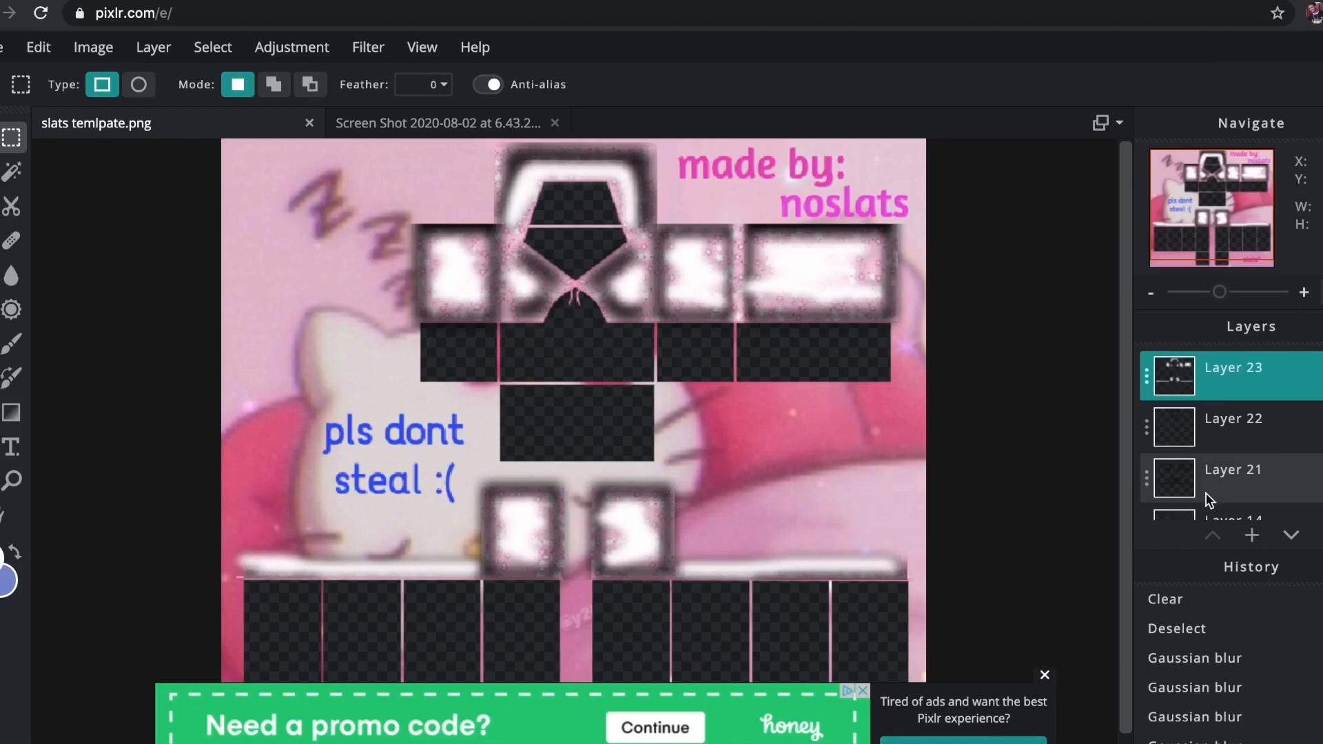
# Merge the outline shading of Layer 21 with Layer 22 and set the combined shading layer's transparency to 9
pyautogui.click(1045, 675)
pyautogui.scroll(-1, 1268, 448)
pyautogui.click(1252, 419)
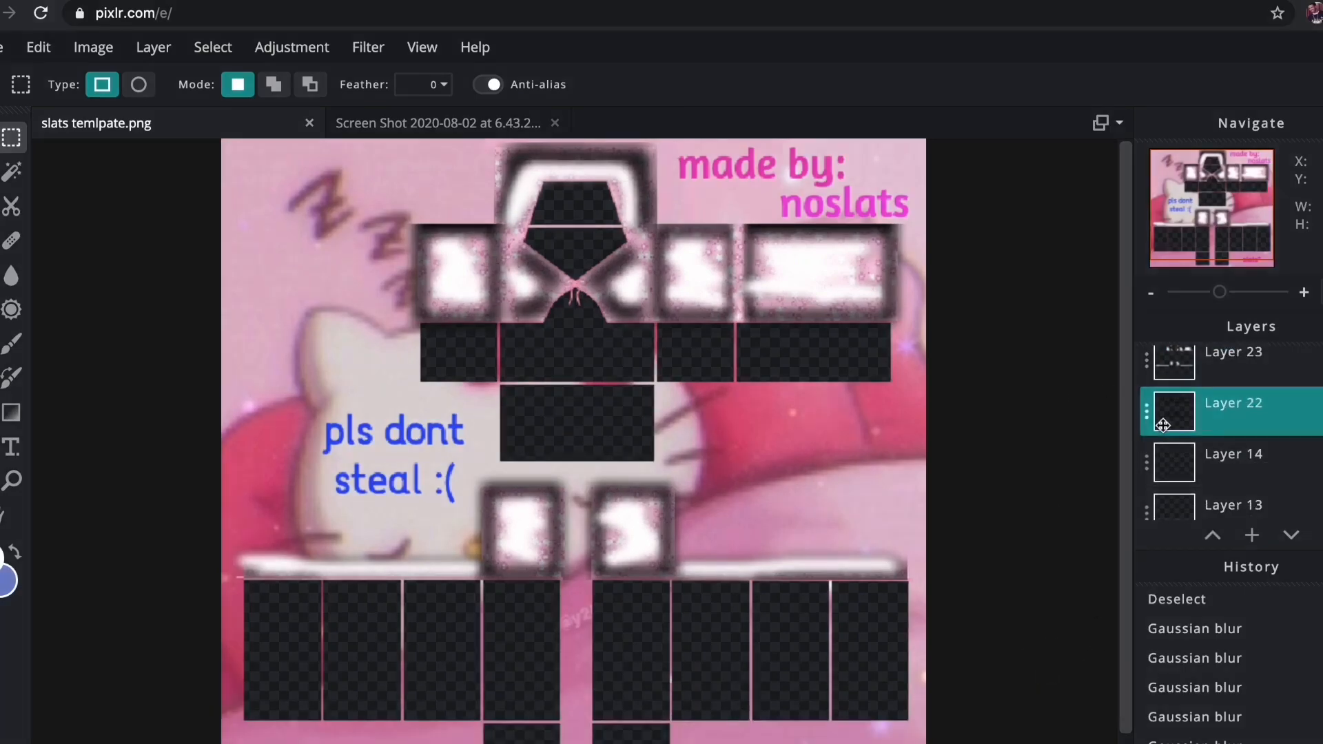
pyautogui.click(1147, 412)
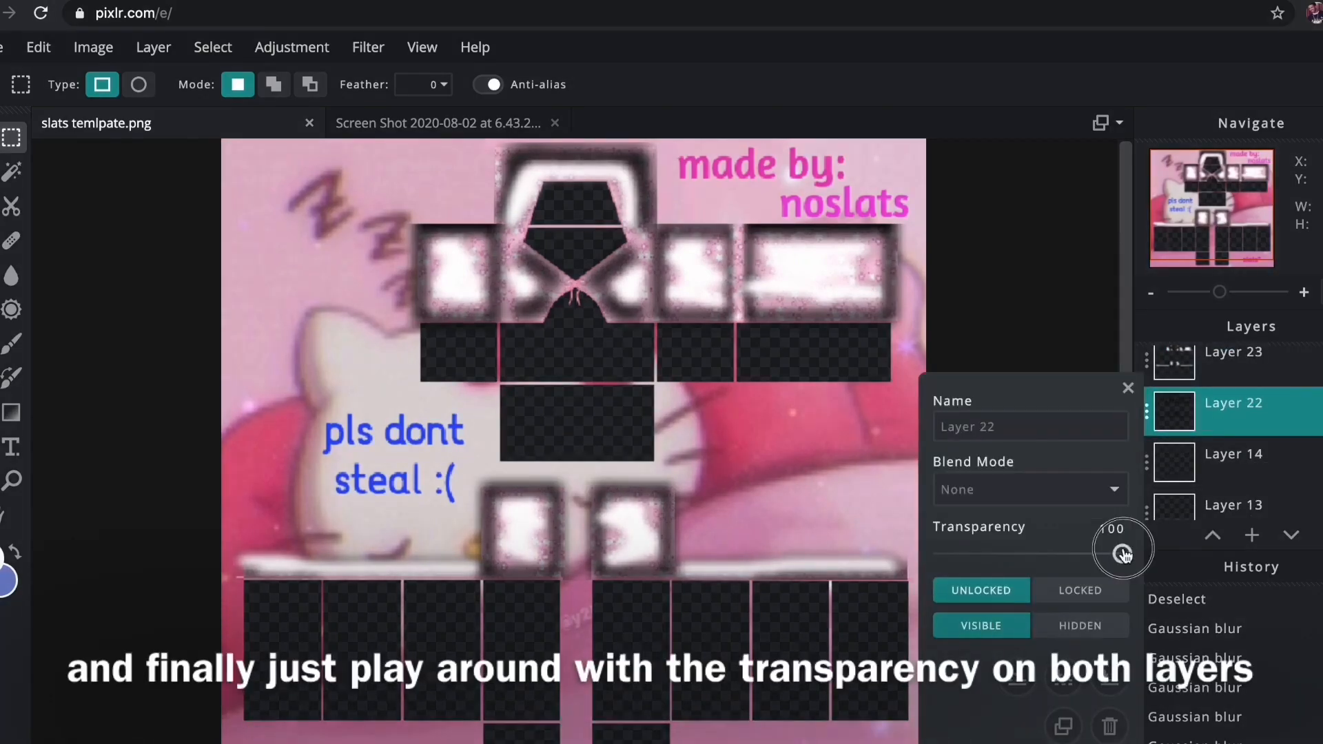
pyautogui.moveTo(1122, 554); pyautogui.dragTo(957, 552)
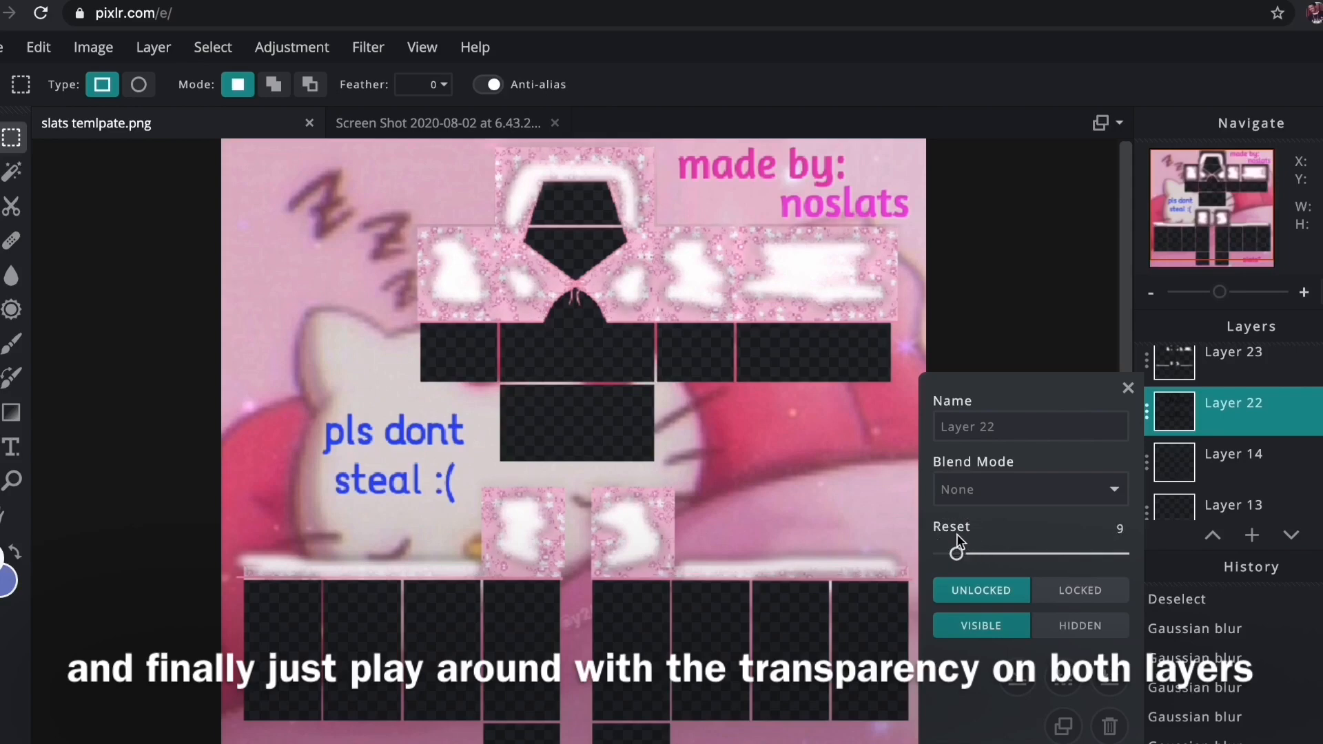
pyautogui.click(1125, 387)
# Set the transparency of the white highlight layer, Layer 23, to 31
pyautogui.click(1147, 360)
pyautogui.moveTo(1128, 502); pyautogui.dragTo(993, 509)
pyautogui.click(1128, 337)
pyautogui.click(1147, 411)
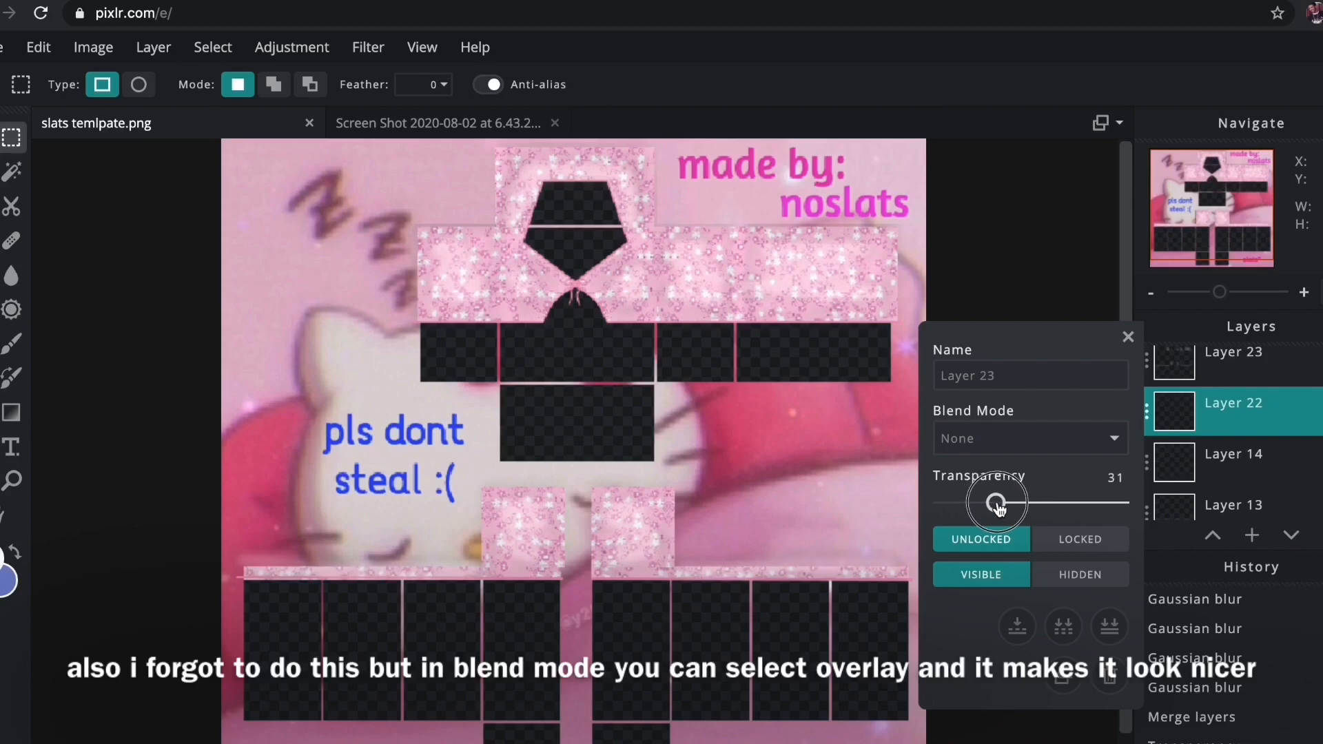
pyautogui.click(1129, 338)
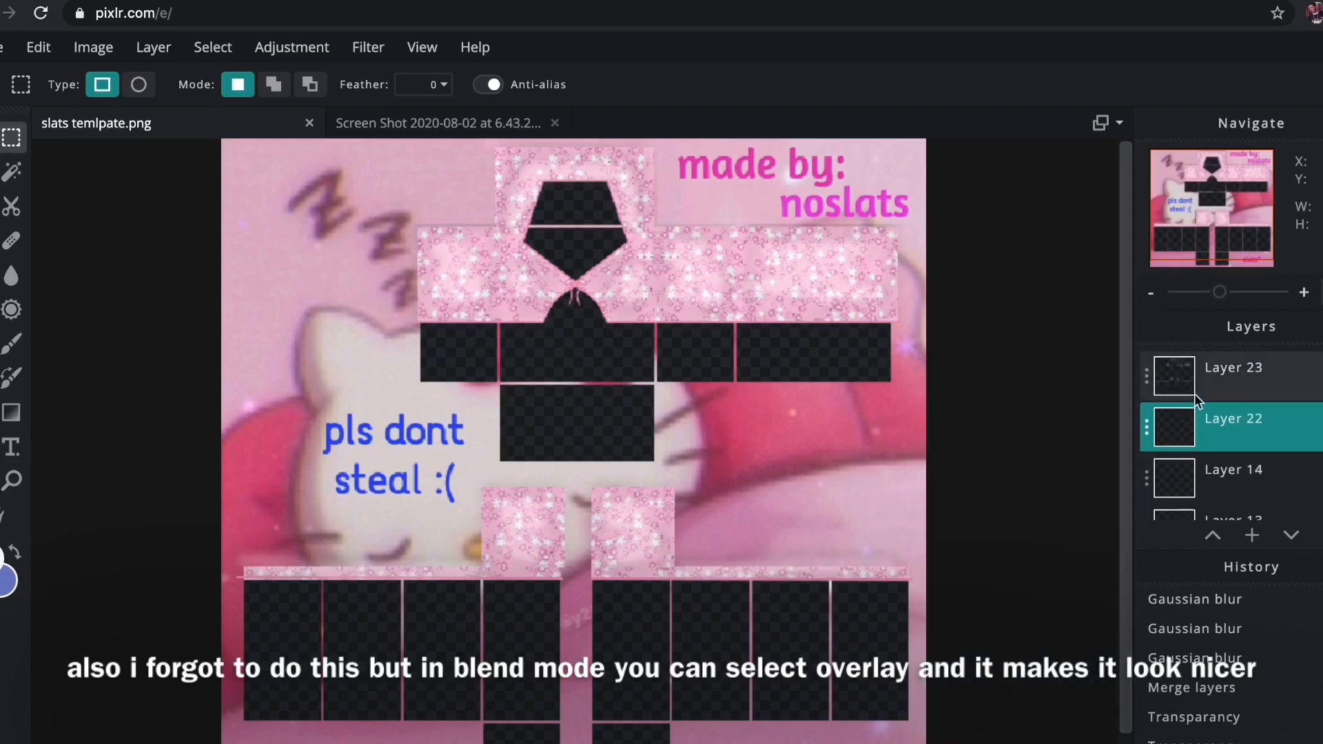
# Merge the shading of Layer 22 with Layer 23 and lower the merged layer's transparency to about 66
pyautogui.click(1276, 391)
pyautogui.click(1146, 381)
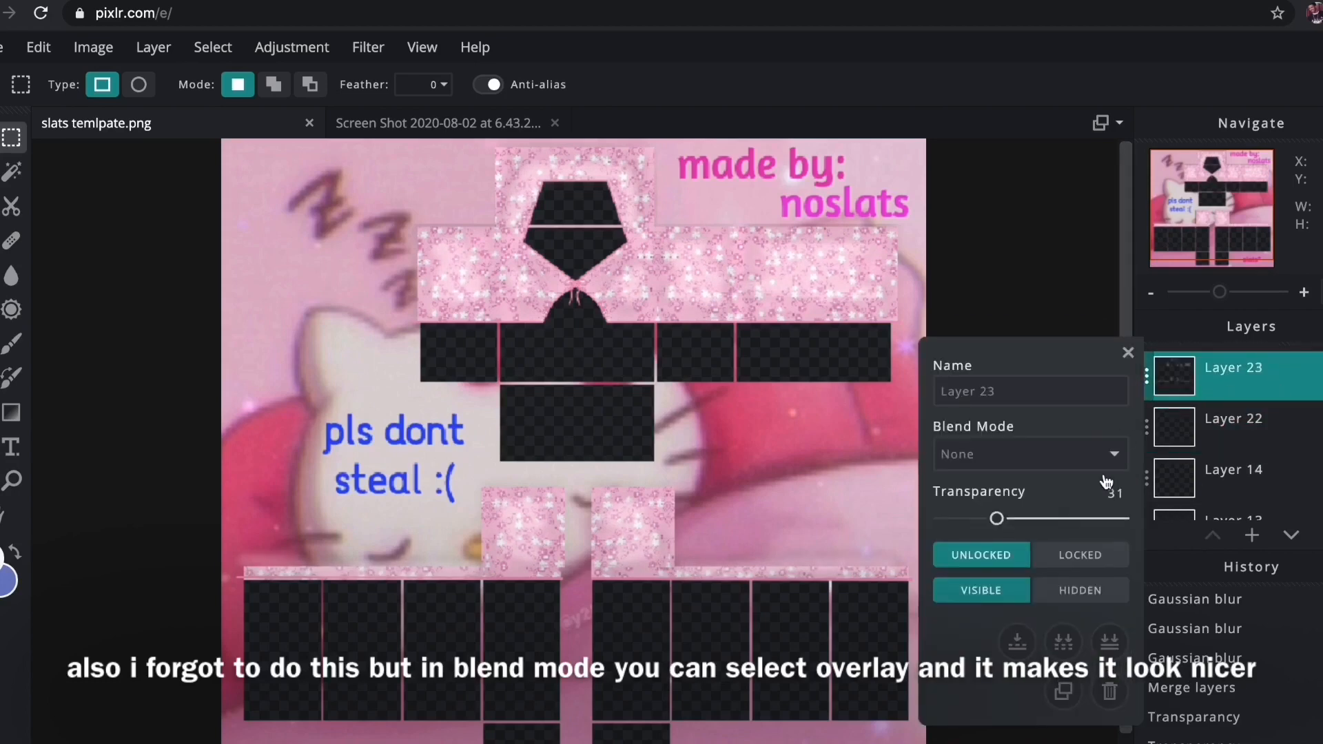
pyautogui.click(1241, 418)
pyautogui.click(1137, 431)
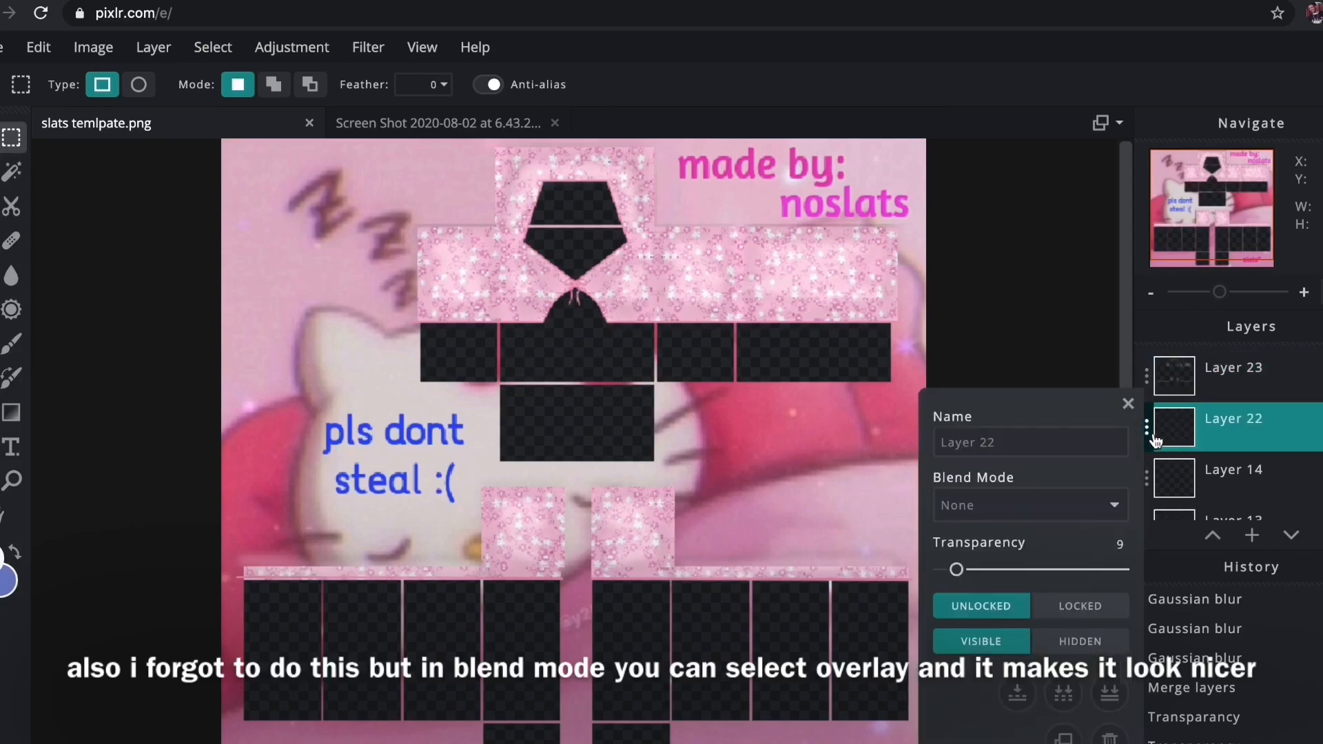
pyautogui.click(972, 569)
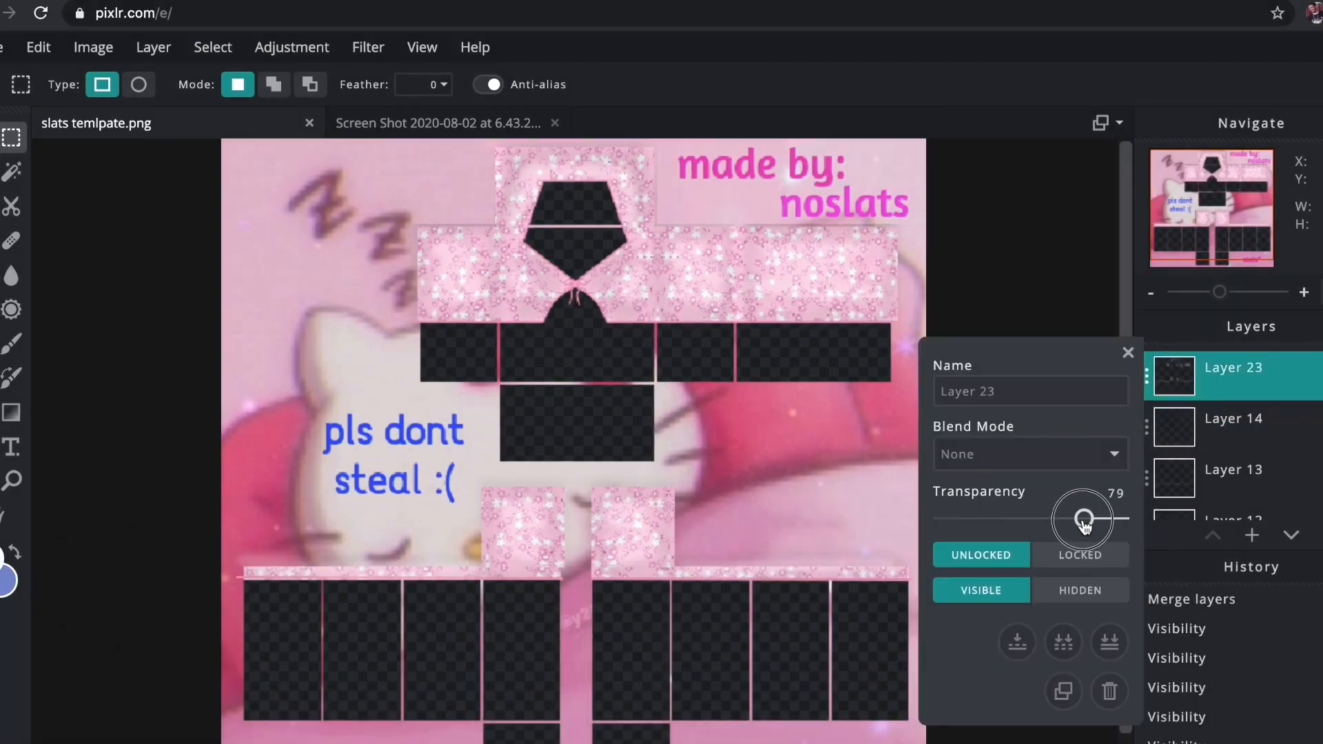
pyautogui.moveTo(1084, 524)
pyautogui.mouseDown()
pyautogui.moveTo(1013, 517)
pyautogui.moveTo(1076, 518)
pyautogui.mouseUp()
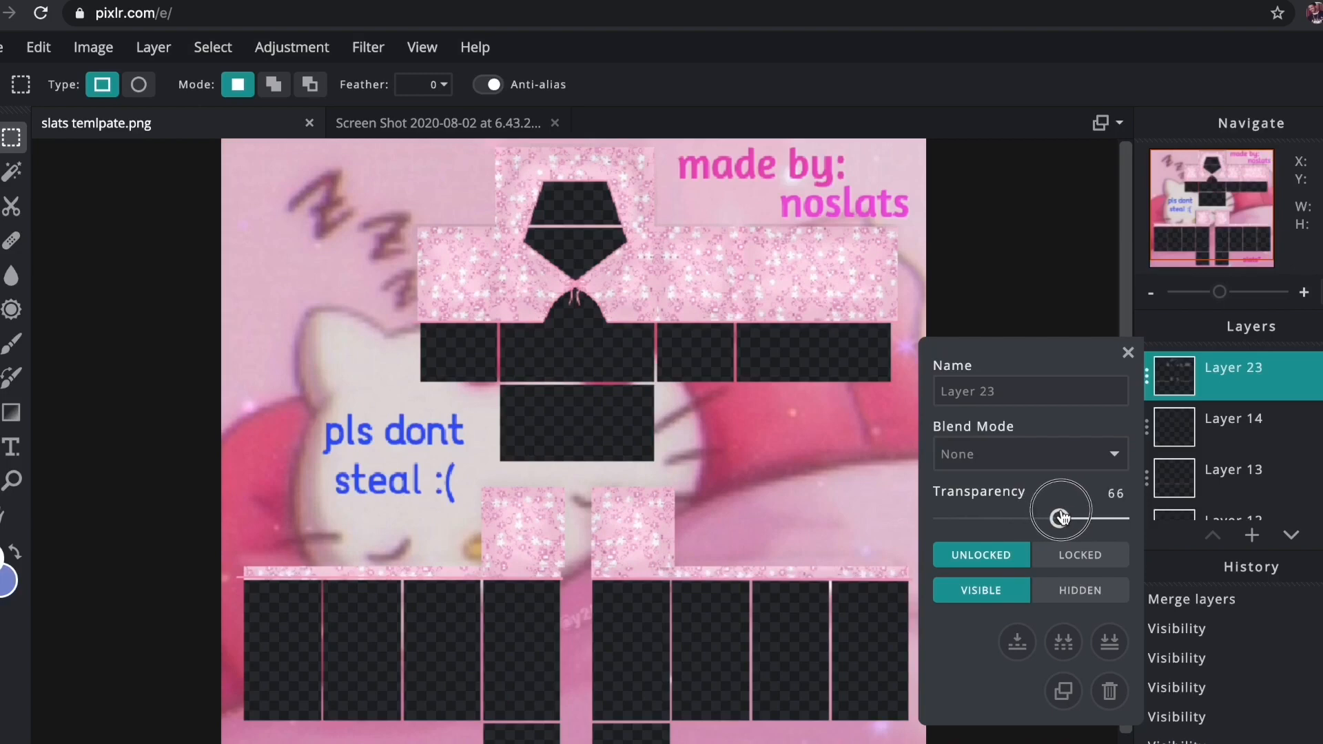
# Save the finished shirt template as a PNG image with the file name "flowergirl (pink)"
pyautogui.click(1128, 353)
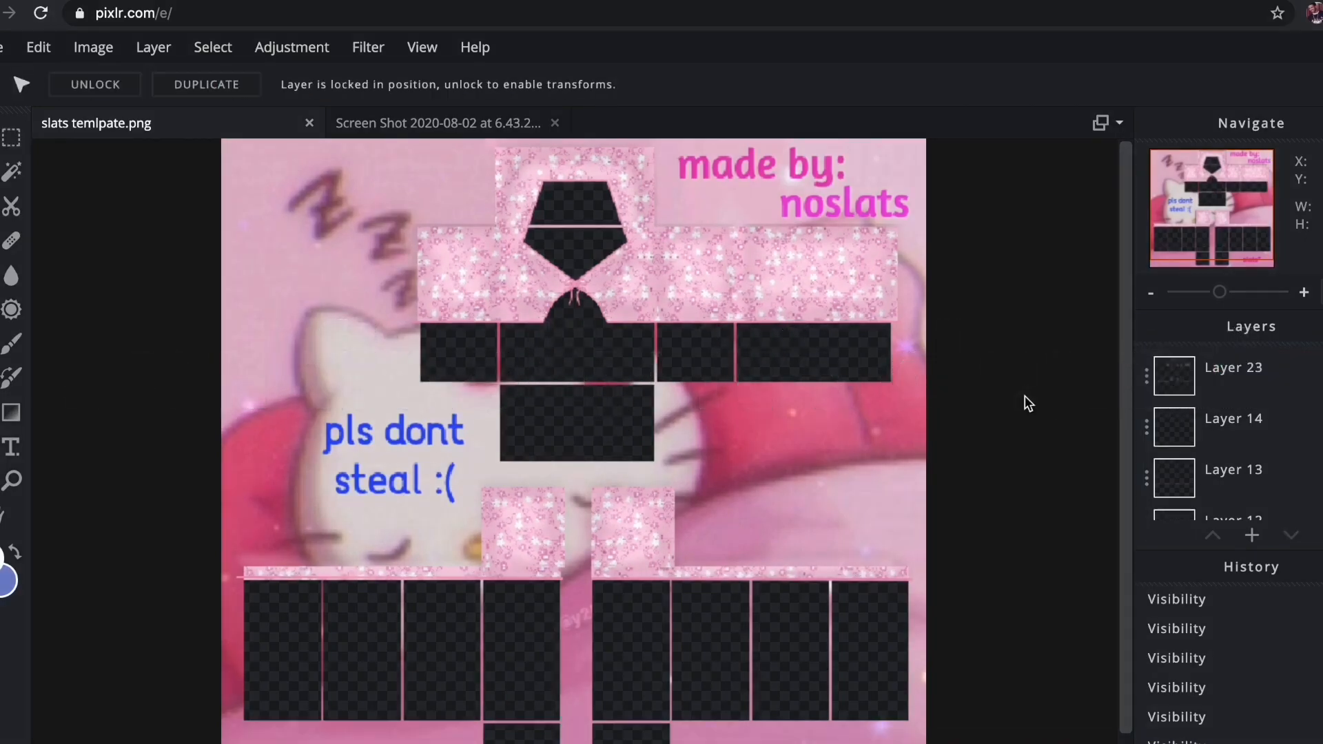
pyautogui.click(4, 48)
pyautogui.click(30, 217)
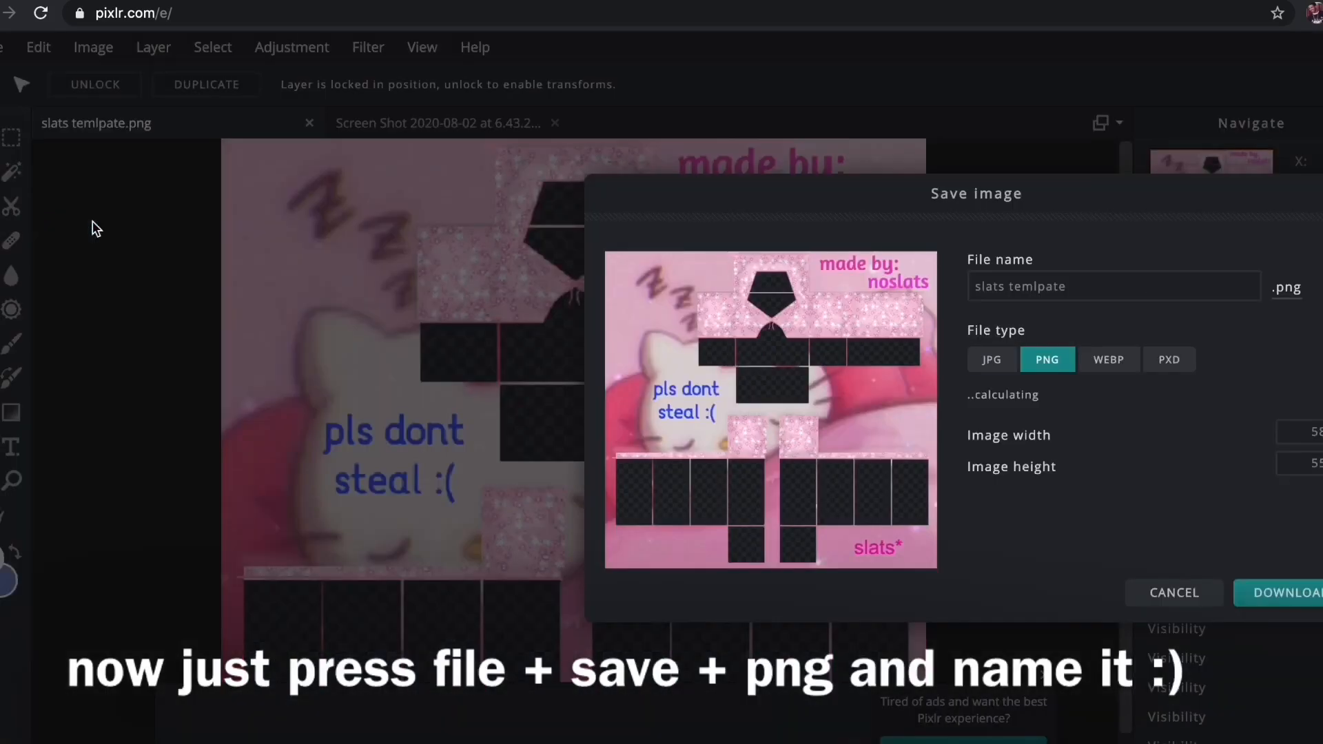
pyautogui.click(1073, 276)
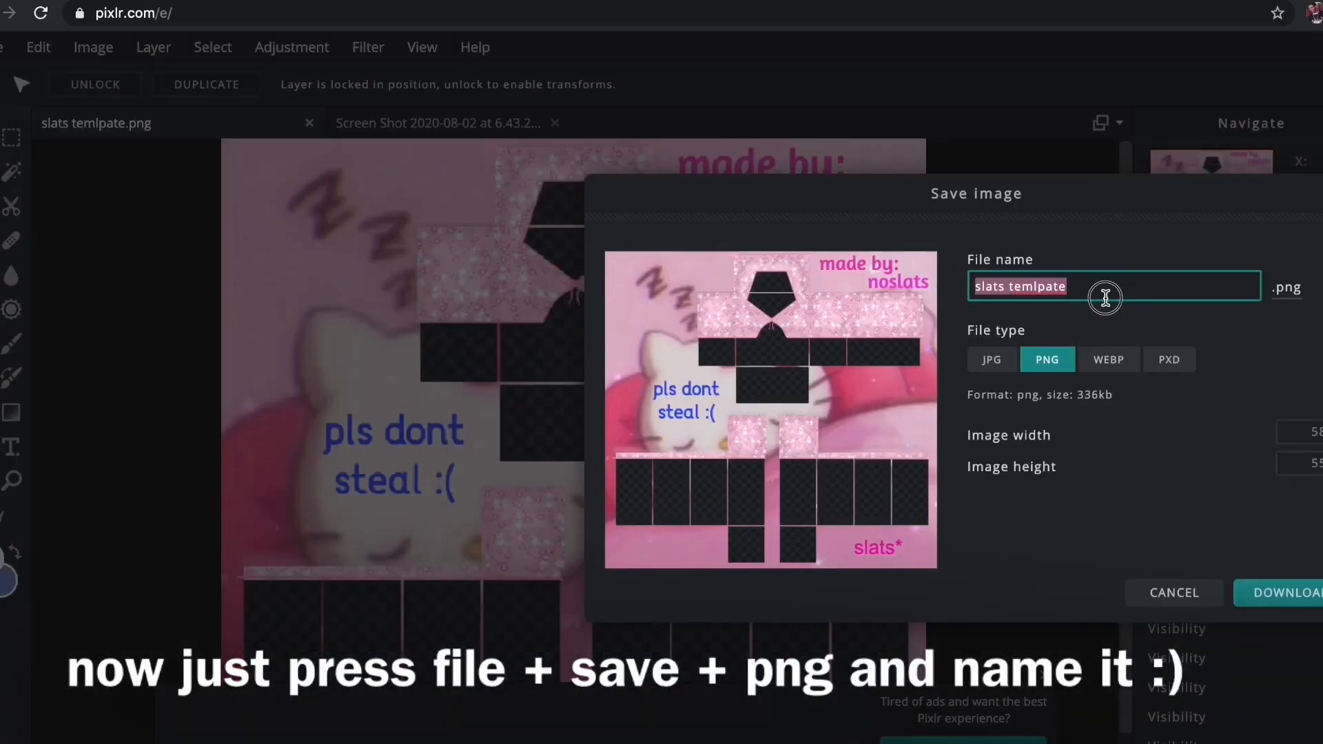
pyautogui.press('BackSpace')
pyautogui.write('flower')
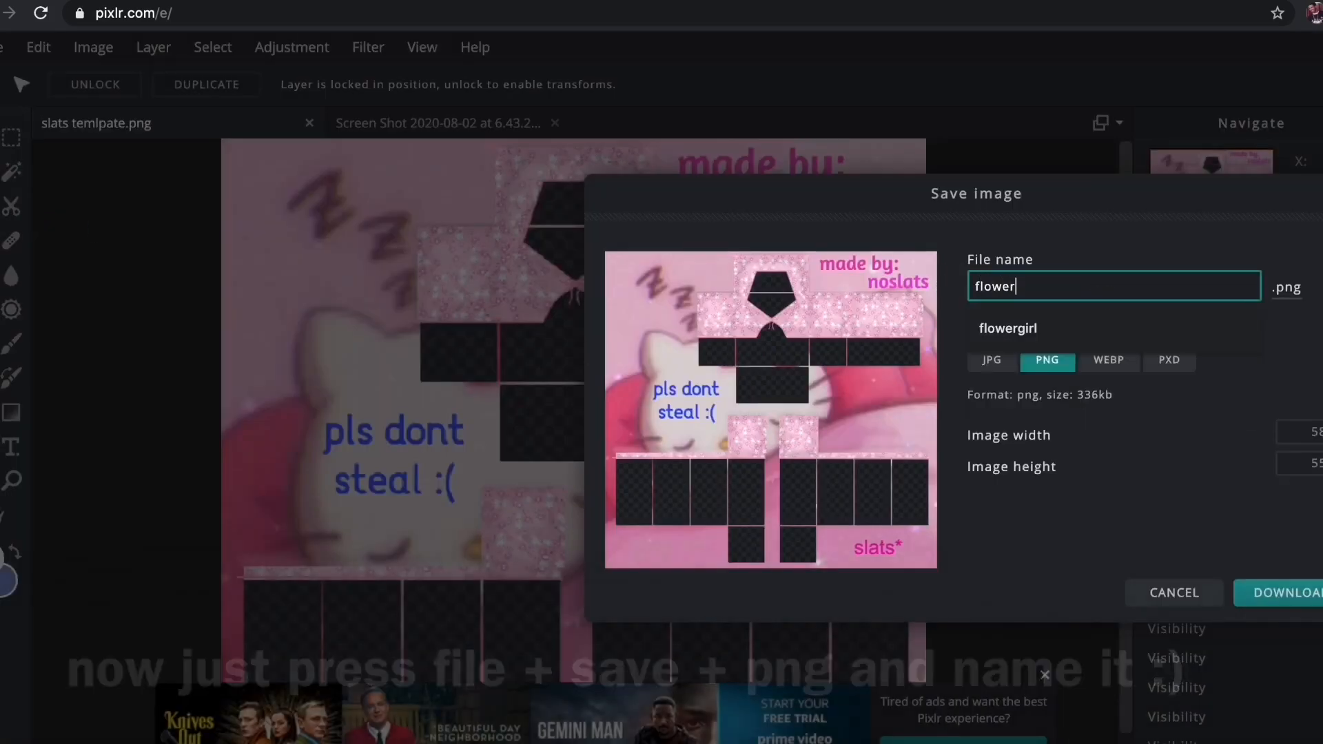
pyautogui.write('girl (pink')
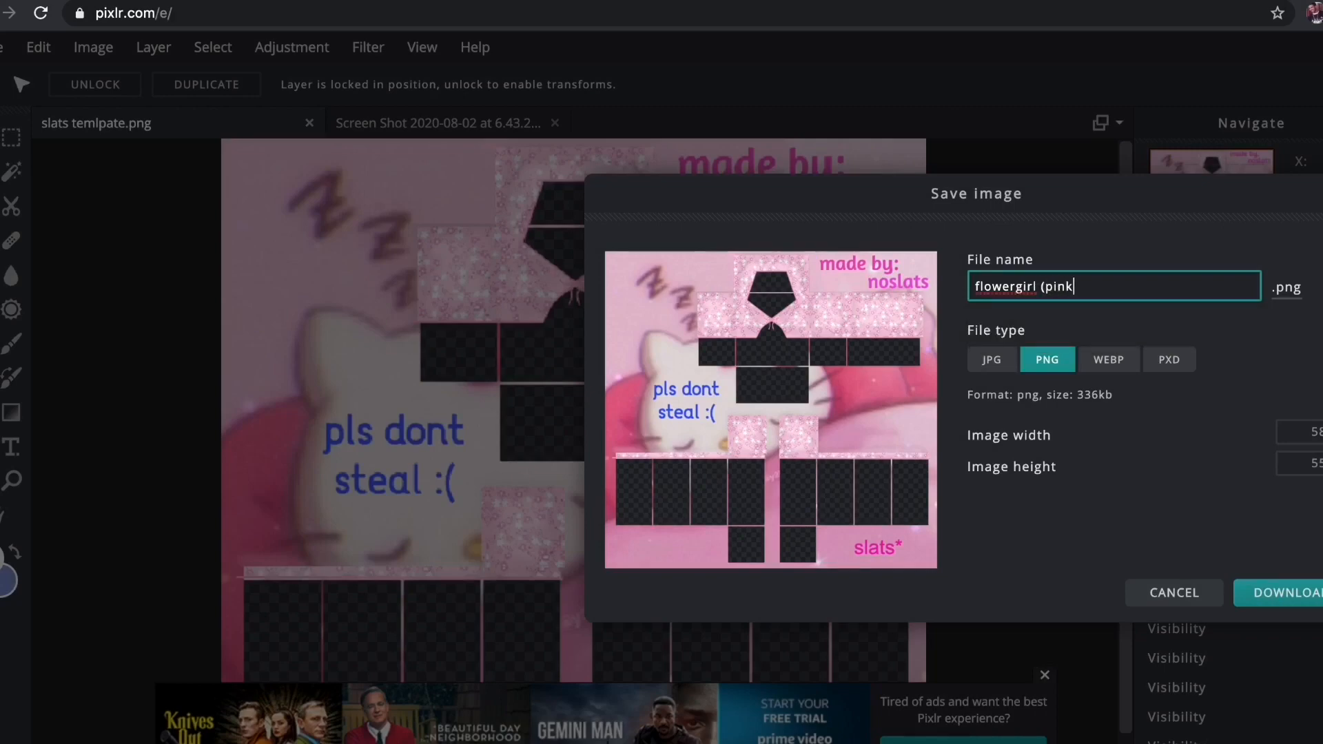
pyautogui.press('Return')
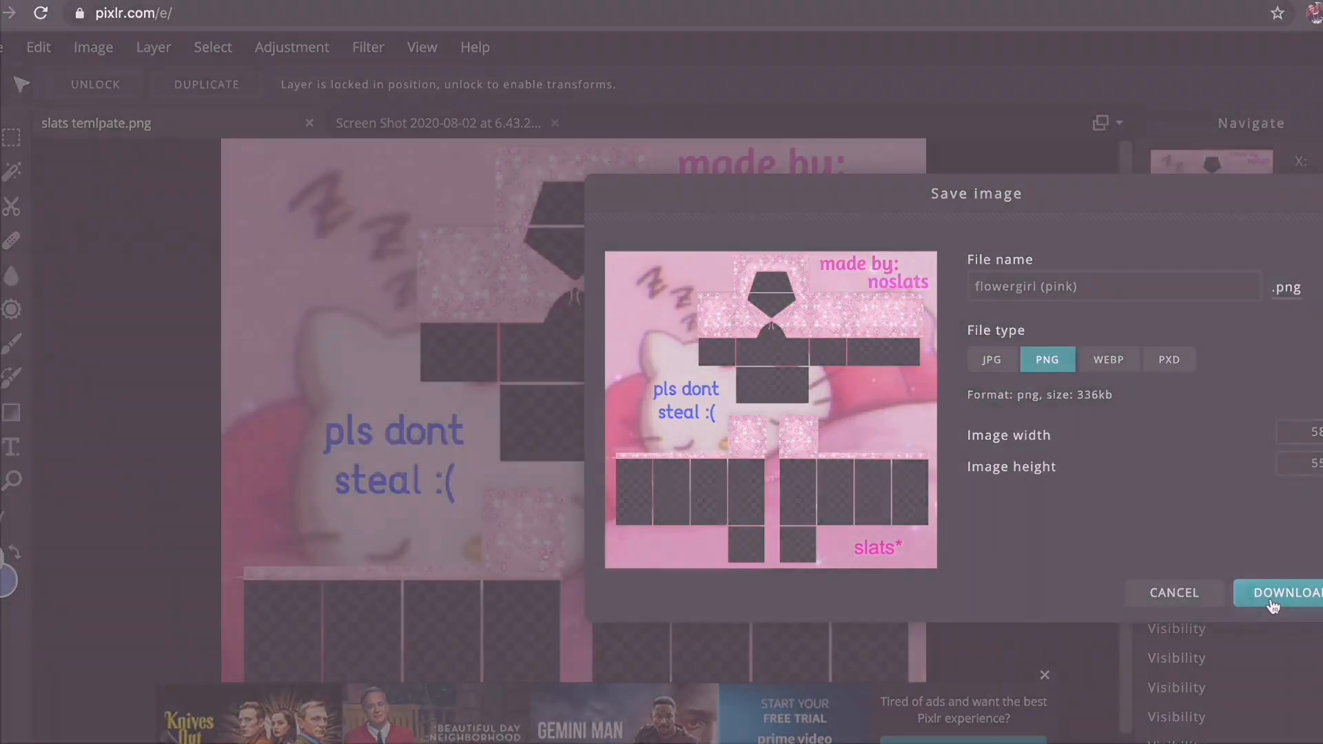